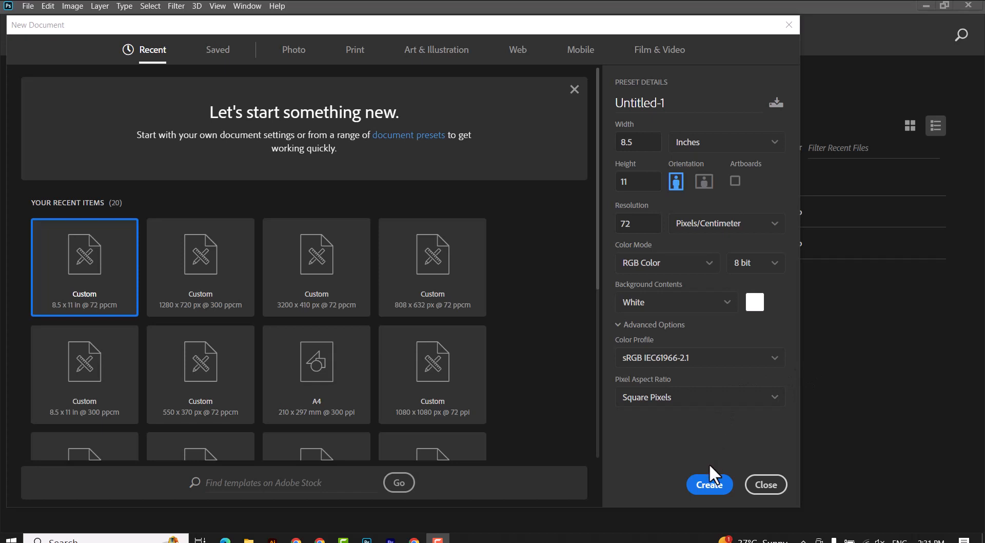
- Create an 8.5 x 11 inch RGB document at 72 pixels/centimeter and set the foreground colour to dark navy blue
click(709, 485)
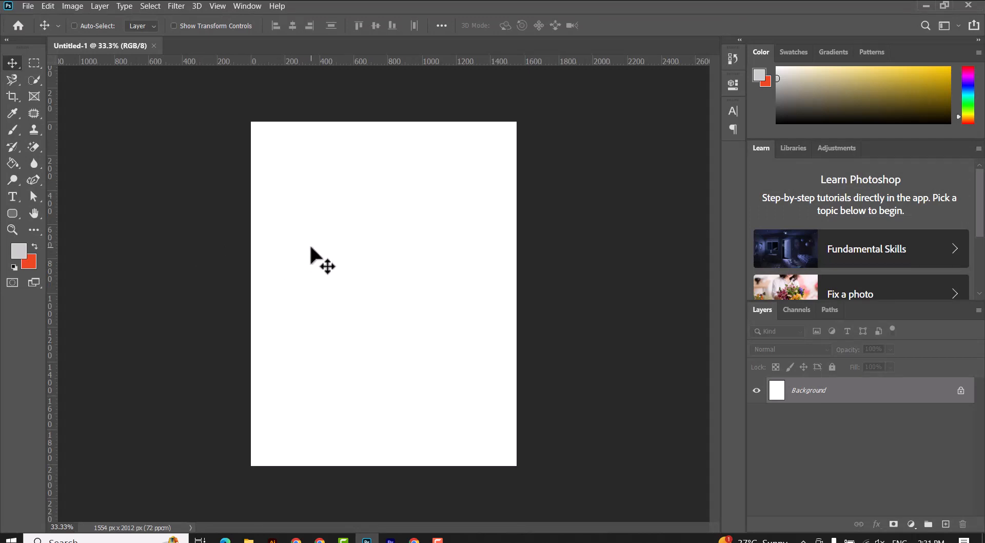
click(18, 251)
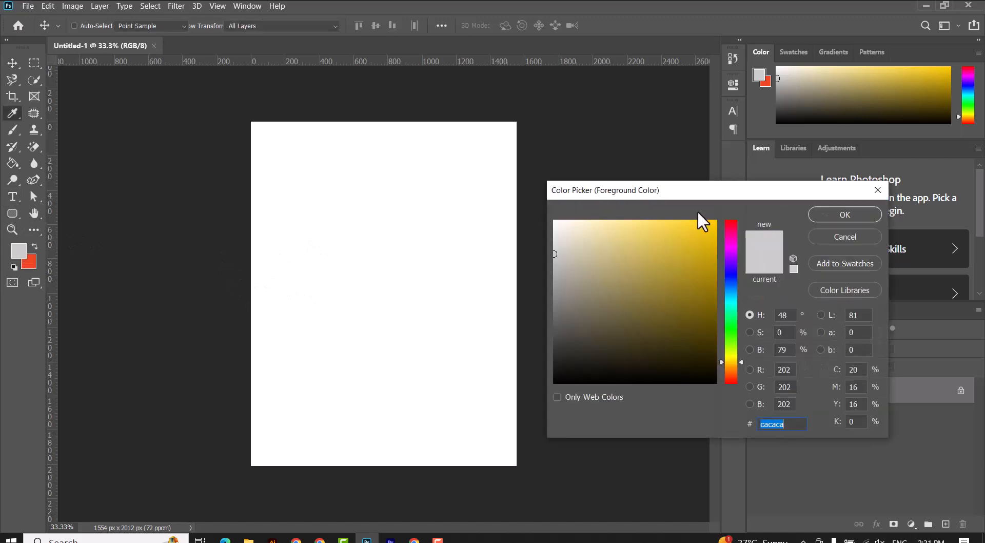
drag(727, 137, 706, 97)
click(584, 239)
drag(731, 183, 728, 190)
drag(701, 226, 640, 249)
click(833, 121)
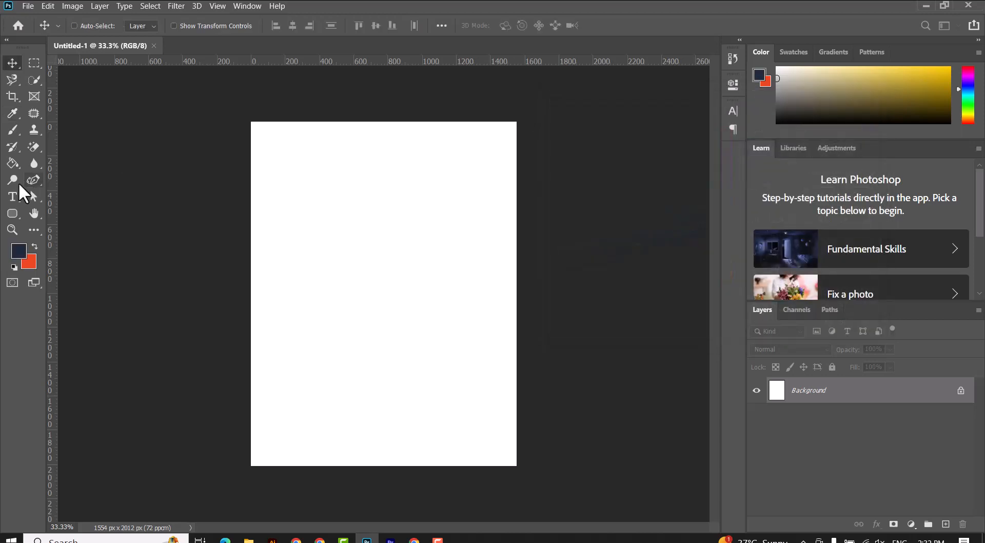
- Fill the white background with the navy foreground colour using the Paint Bucket
click(13, 163)
click(370, 234)
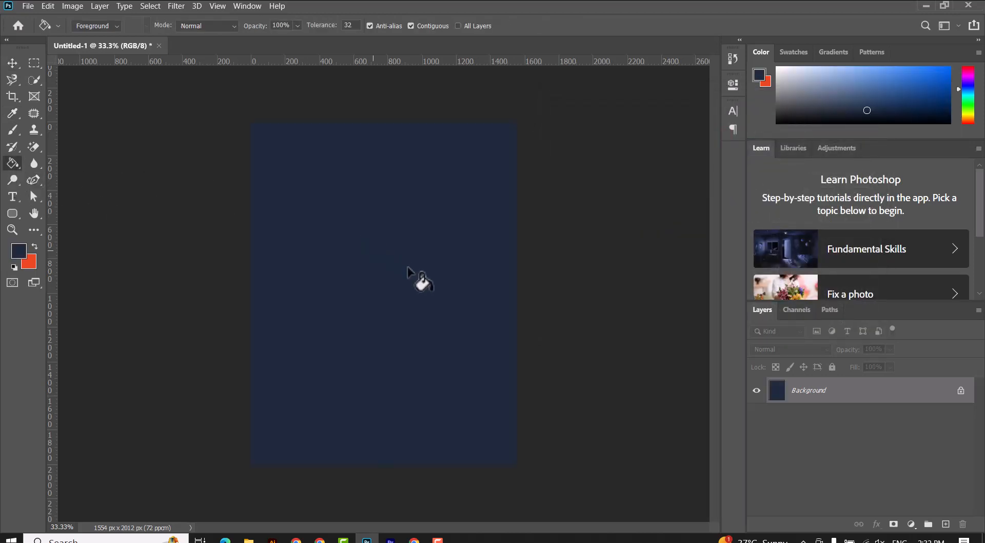
key(v)
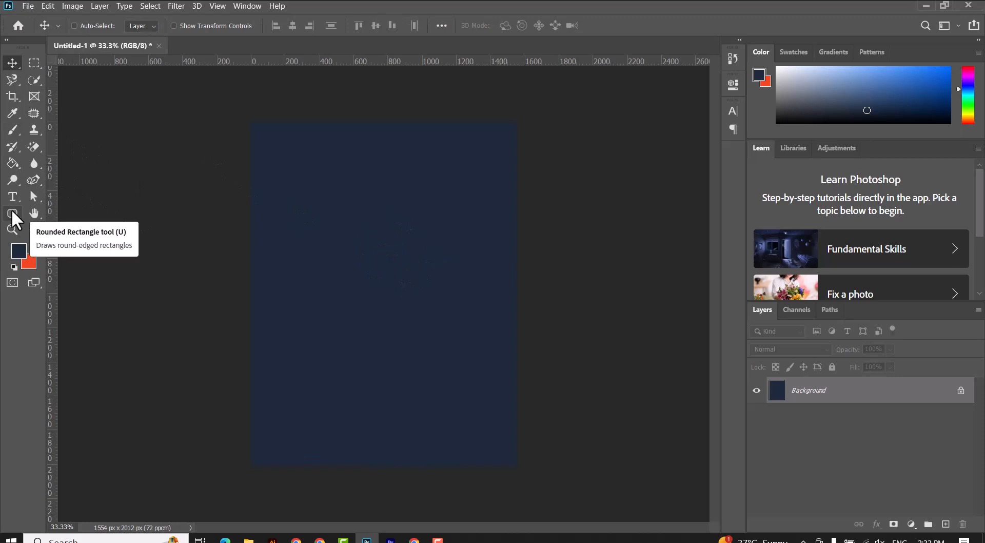
- Draw a full-height rounded rectangle about 820 x 2013 px overlapping the page's right edge, with 136 px corner radii
click(13, 212)
drag(450, 153, 617, 467)
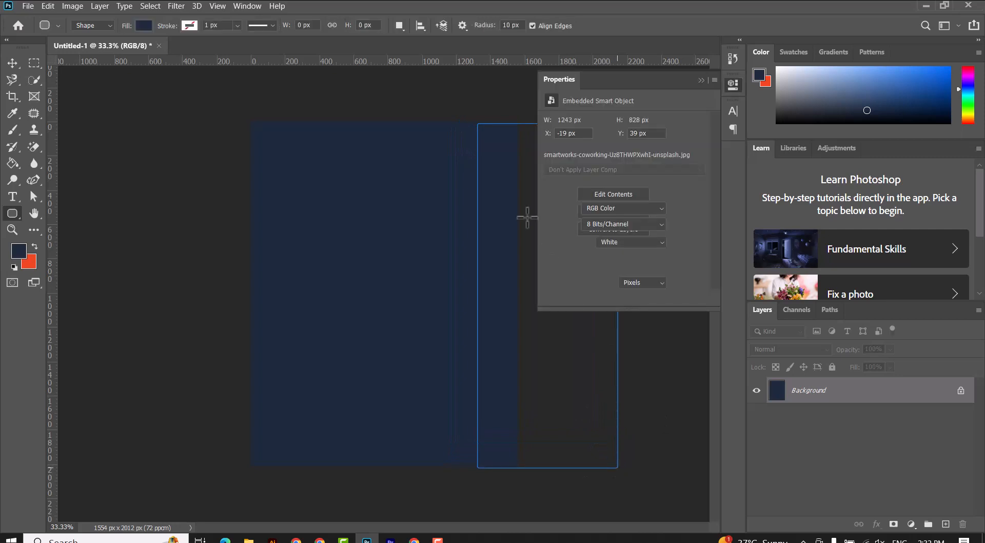
mouse_move(660, 209)
mouse_down()
mouse_move(685, 214)
mouse_move(667, 214)
mouse_up()
click(15, 64)
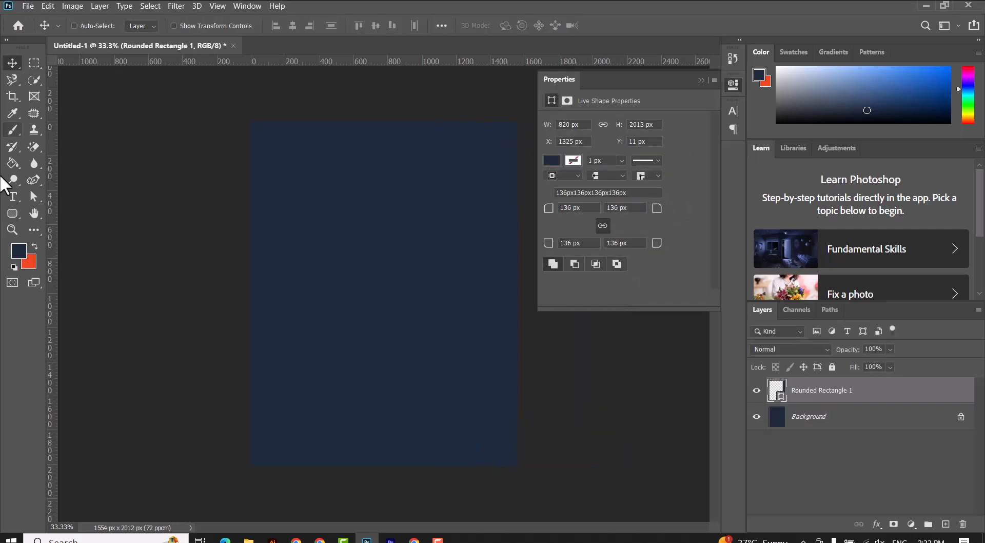
click(13, 213)
click(701, 80)
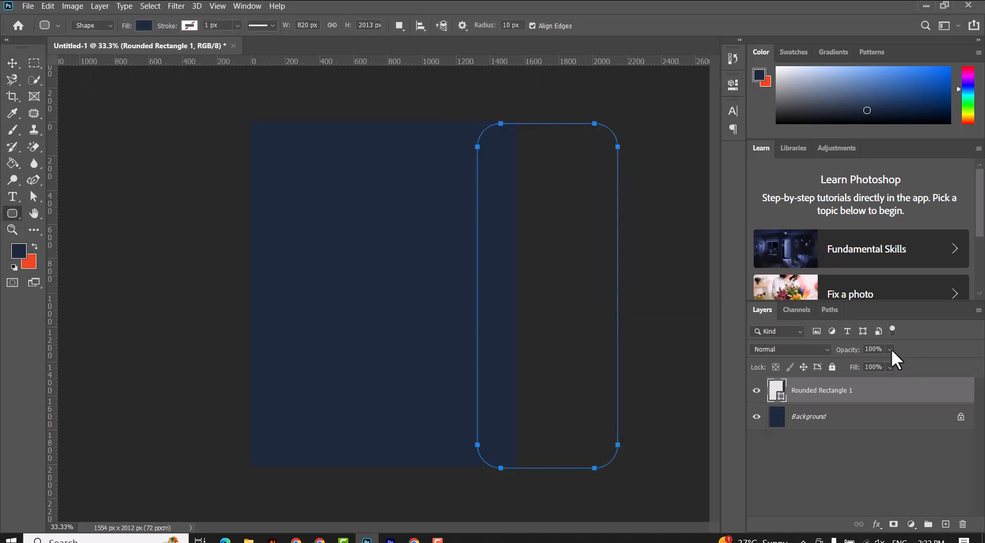
- Lower the rounded rectangle layer's opacity to 53%
click(891, 348)
click(14, 64)
click(13, 213)
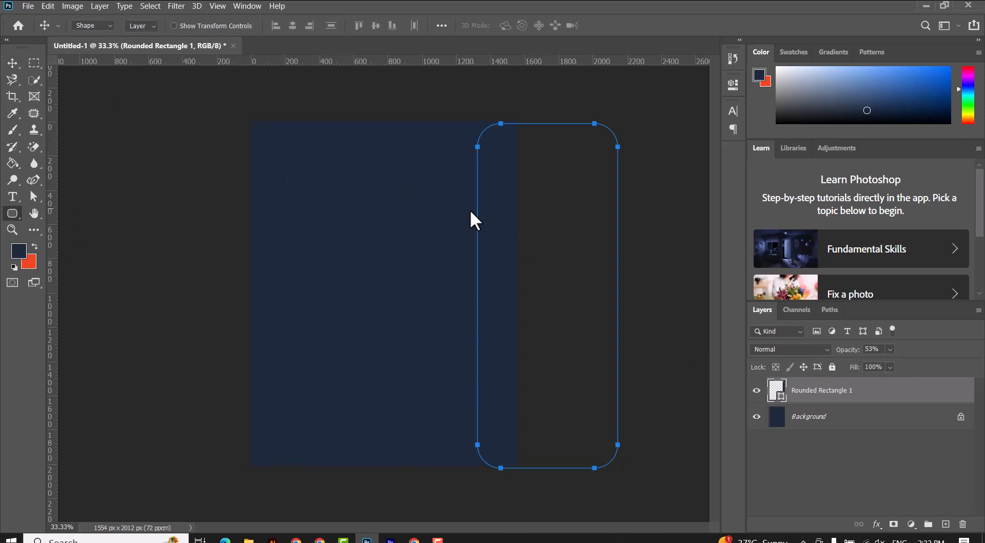
click(13, 63)
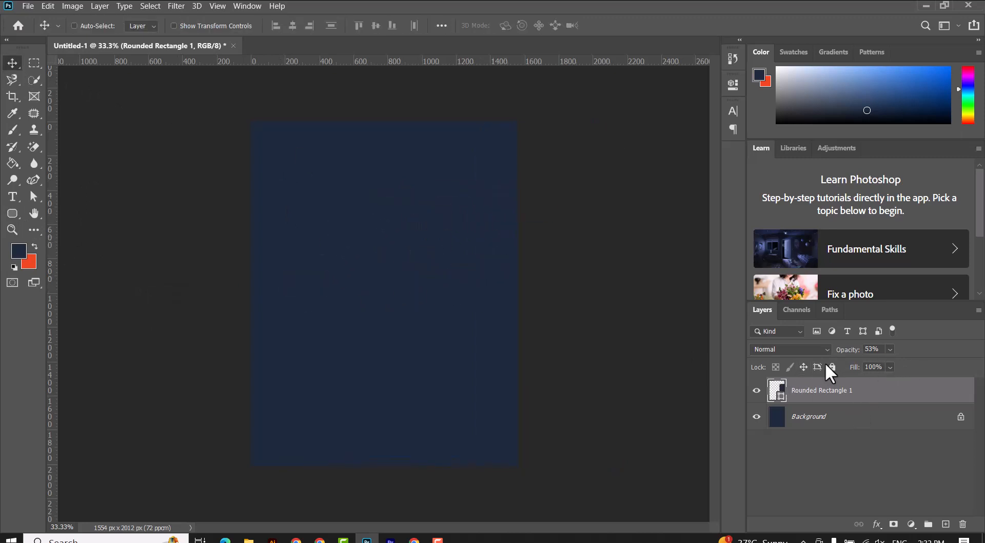
- Fill the rounded rectangle with light grey and reduce its opacity to 9%
click(9, 214)
click(143, 26)
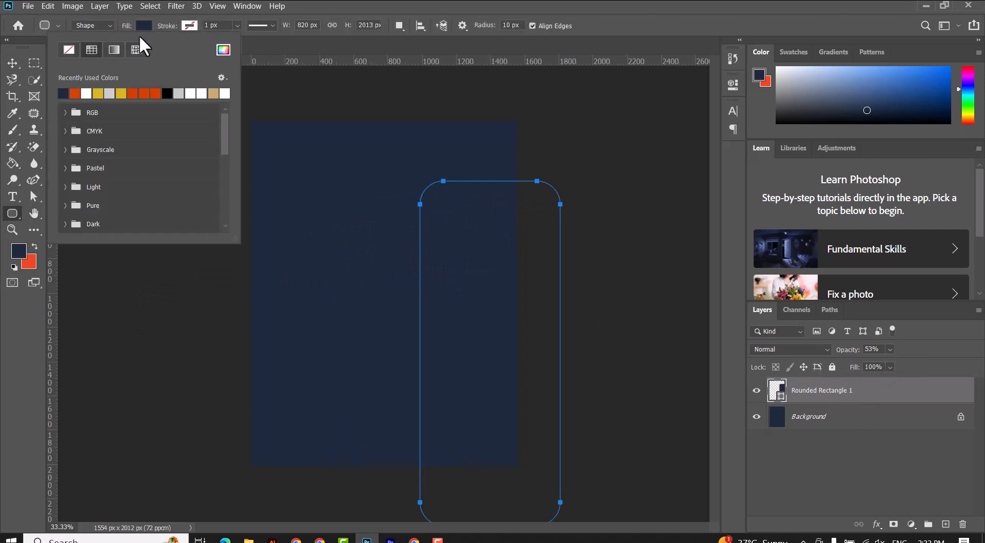
click(110, 92)
click(891, 350)
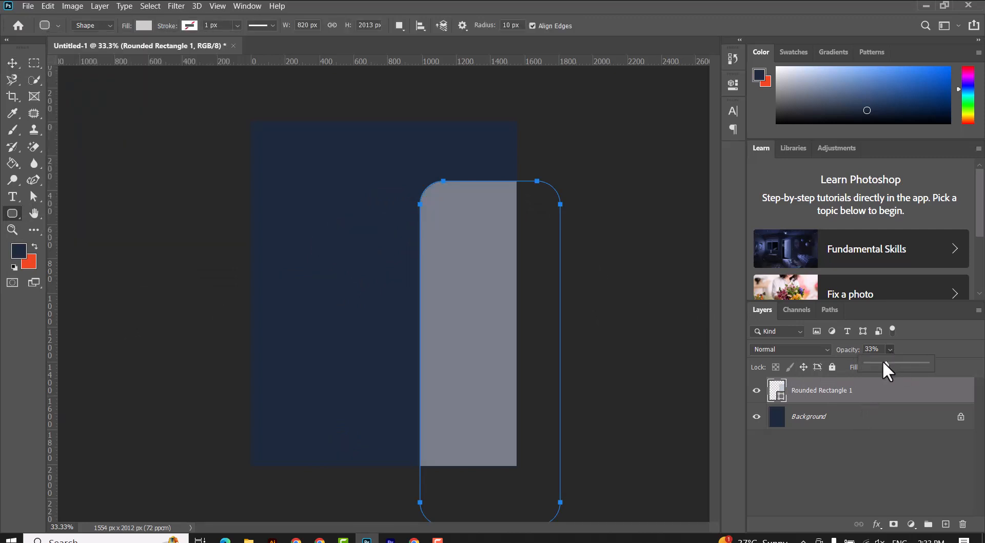
drag(884, 362, 873, 365)
- Move the rounded rectangle so it overlaps the page's right edge and its top aligns with the page top
click(12, 62)
drag(459, 249, 518, 222)
- Change the rounded rectangle's fill to a lighter slate blue and set its layer opacity to 26%
click(12, 214)
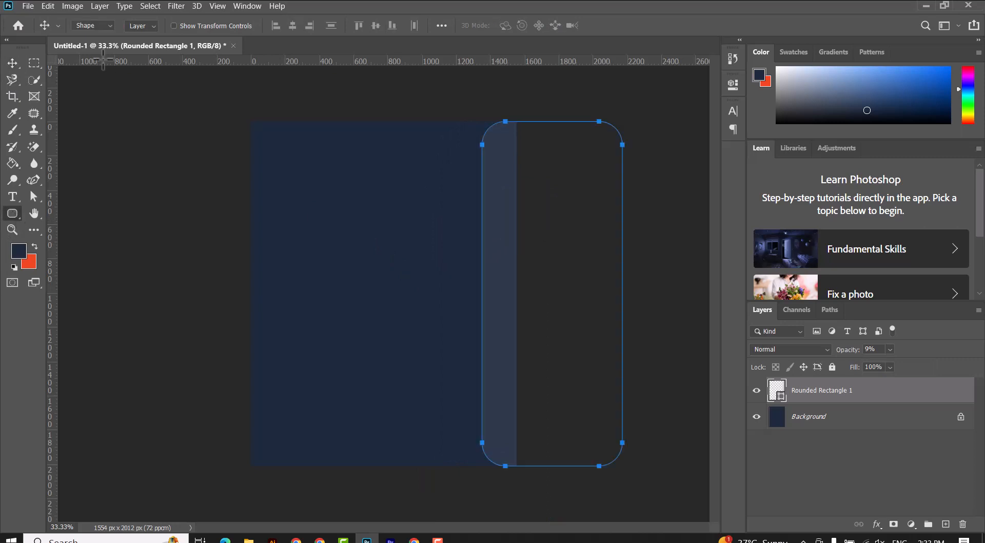
click(144, 25)
click(224, 49)
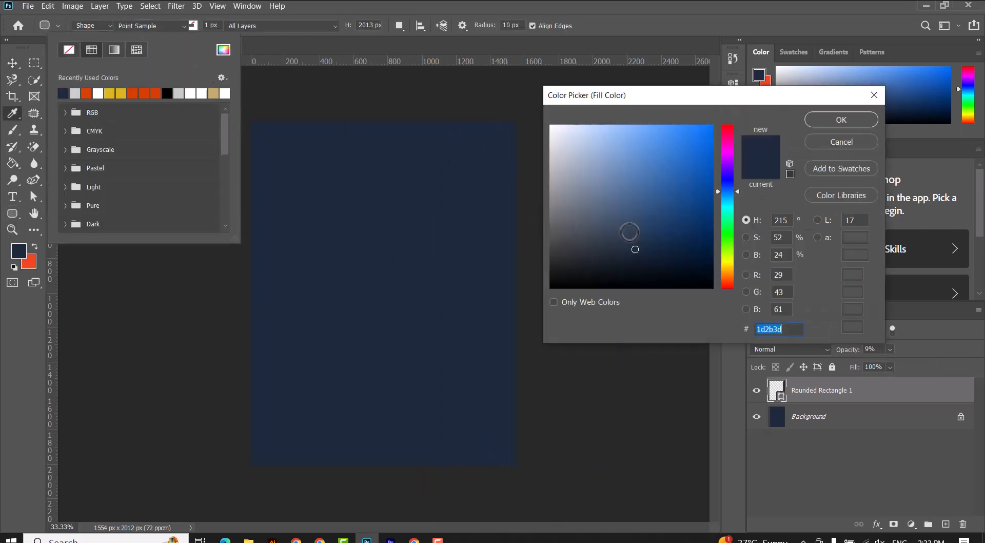
mouse_move(609, 238)
mouse_down()
mouse_move(623, 223)
mouse_move(598, 229)
mouse_up()
click(841, 120)
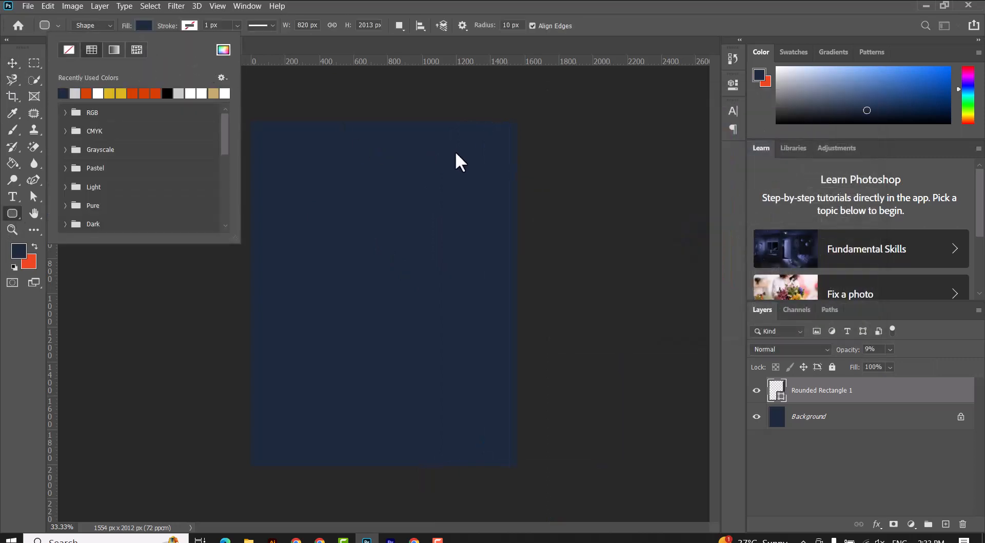
key(Escape)
key(v)
click(10, 211)
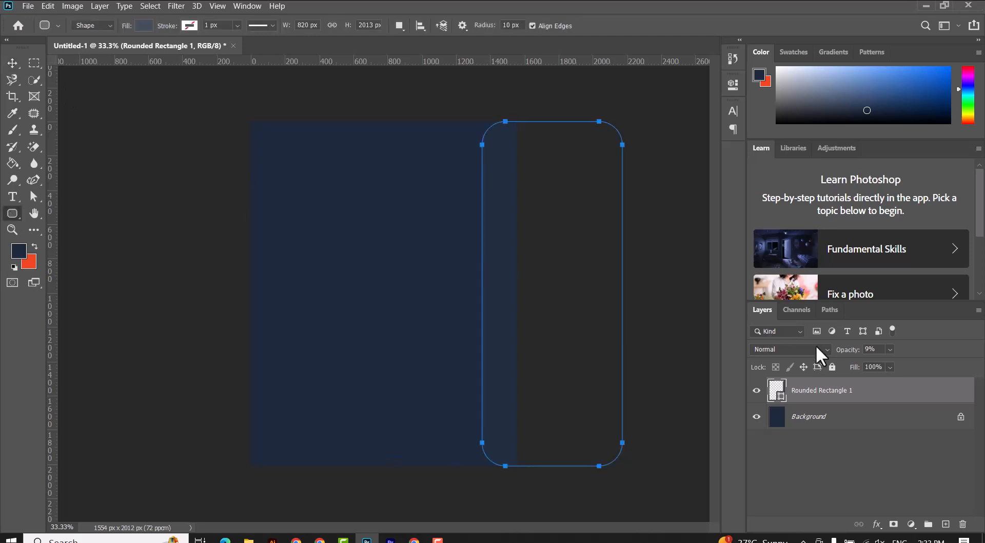
mouse_move(897, 363)
mouse_down()
mouse_move(923, 367)
mouse_move(887, 363)
mouse_move(947, 364)
mouse_move(904, 362)
mouse_up()
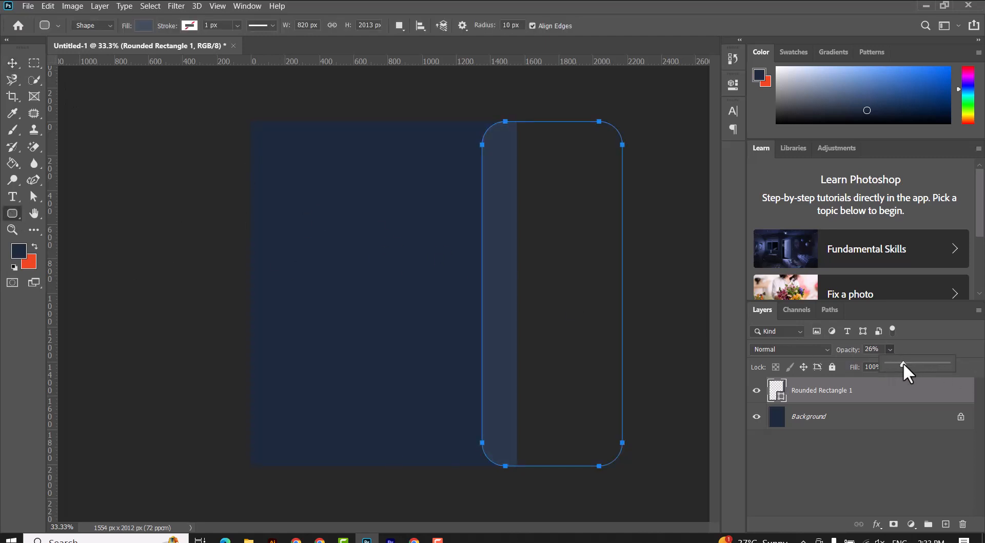
- Duplicate the rounded rectangle twice, offsetting each copy further left to form three overlapping vertical bands
click(11, 64)
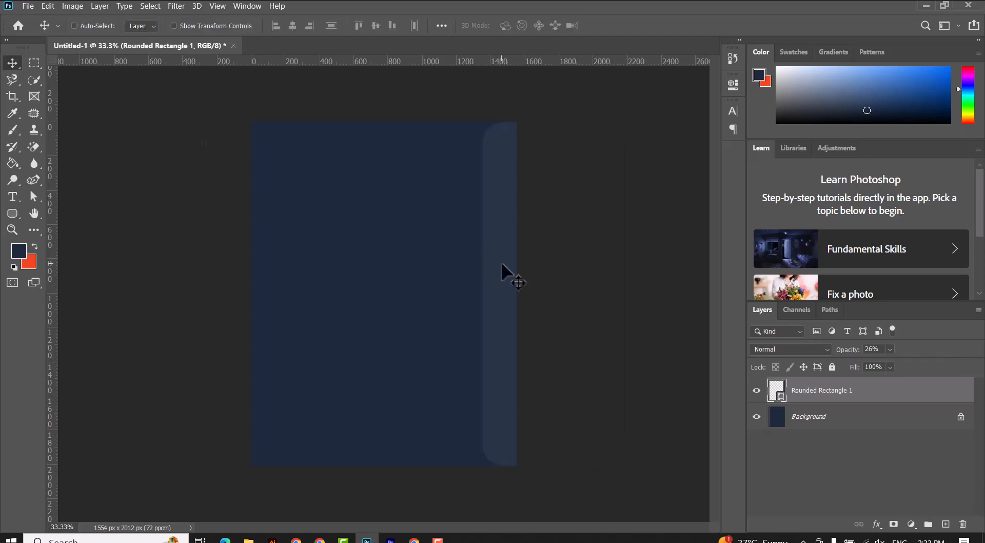
drag(502, 264, 444, 267)
- Draw a wide rounded rectangle about 1333 x 640 px across the page's upper left edge, with 168 px corner radii
click(946, 524)
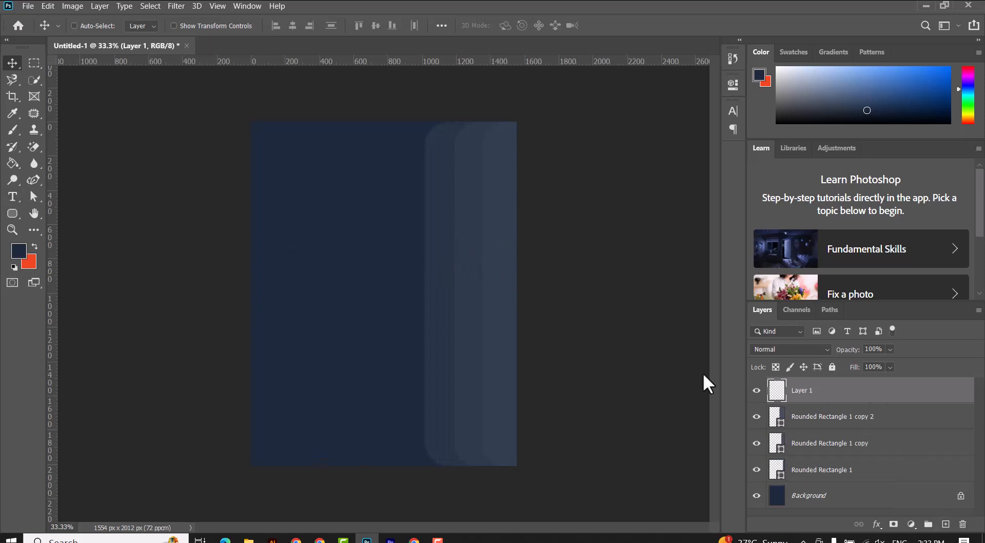
click(13, 213)
drag(223, 155, 454, 265)
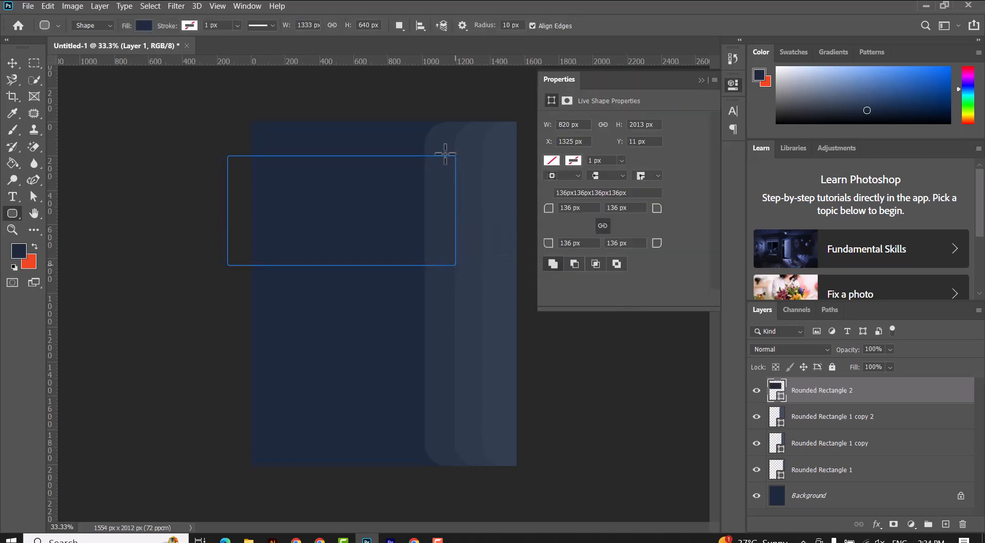
mouse_move(658, 214)
mouse_down()
mouse_move(715, 213)
mouse_move(667, 214)
mouse_up()
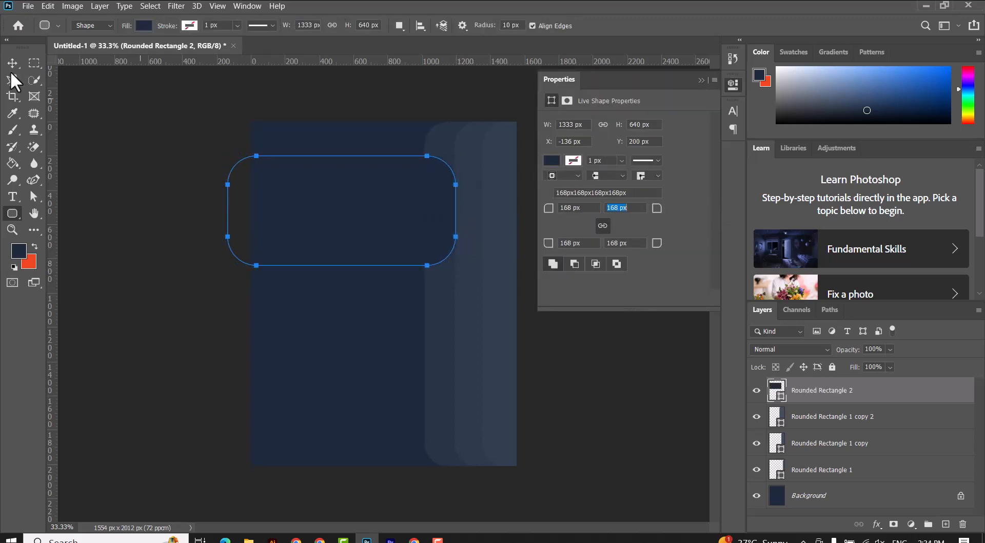
- Fill the wide rounded rectangle with white
click(145, 26)
click(109, 90)
click(15, 80)
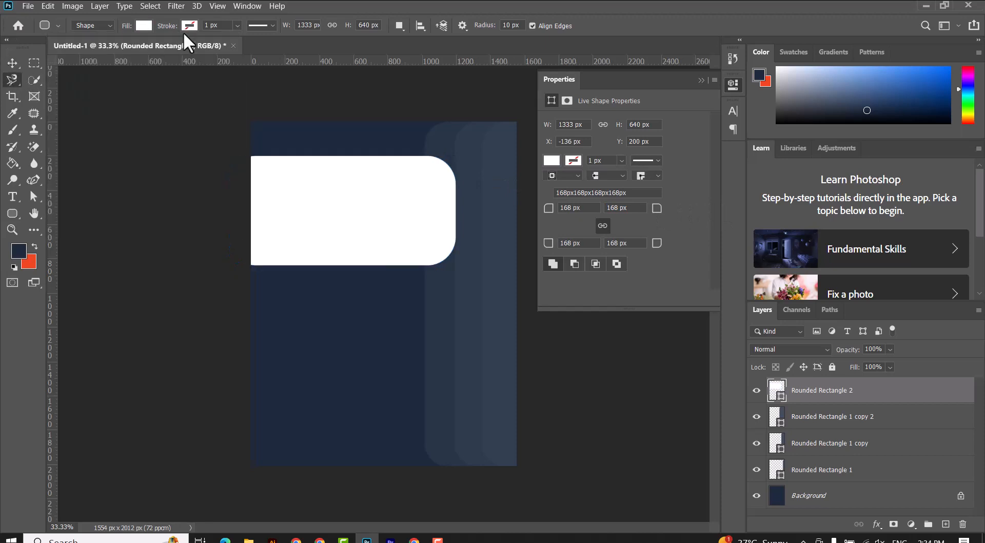
key(v)
- Give the white rounded rectangle a golden yellow stroke 30 px wide
click(12, 213)
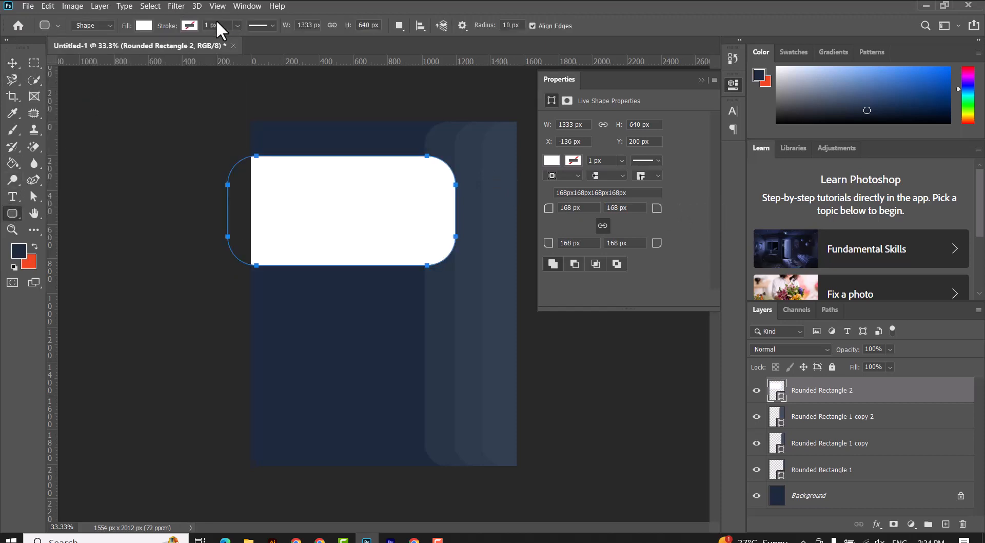
click(144, 26)
click(168, 93)
click(214, 25)
text(20px)
key(Return)
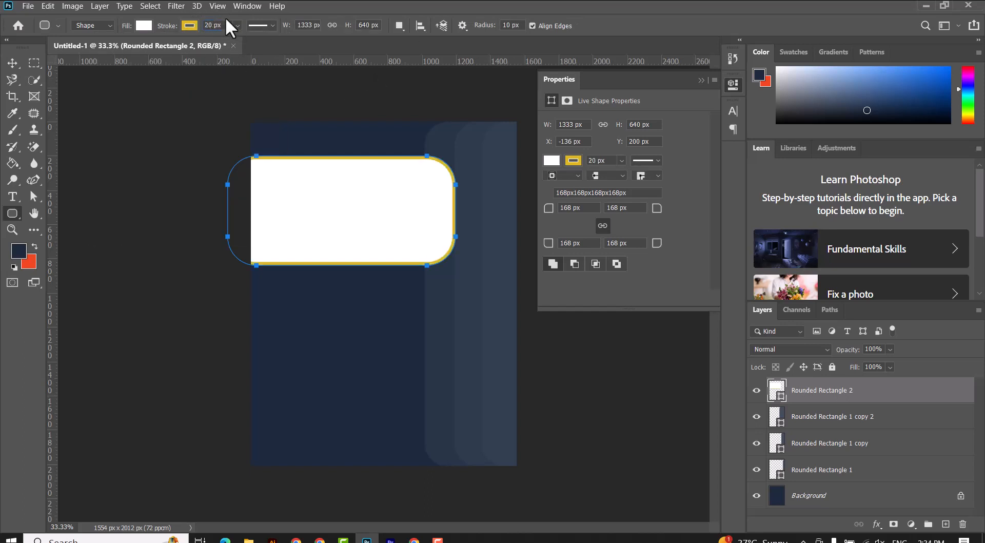
text(30)
key(Return)
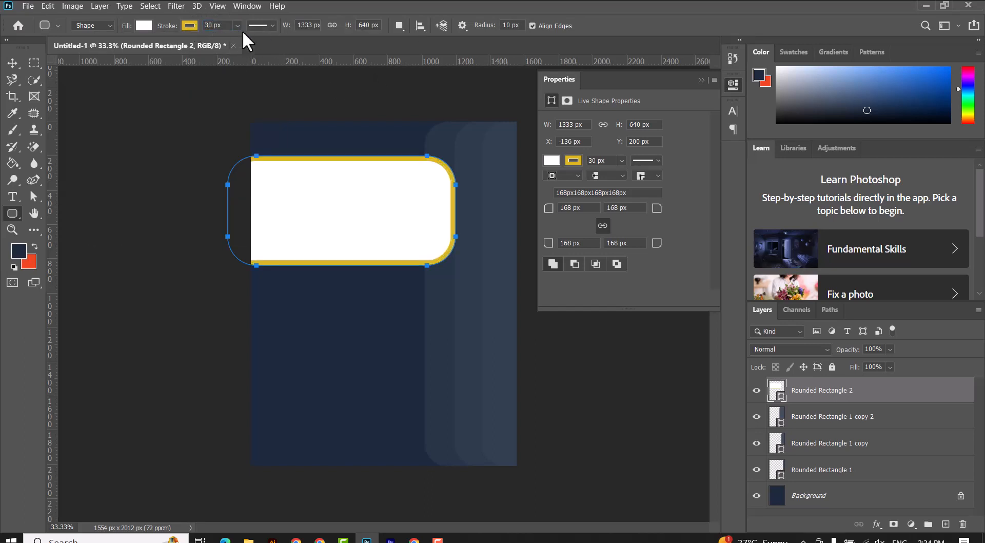
- Align the white rounded rectangle's stroke to the outside in the detailed stroke options
click(261, 25)
click(263, 177)
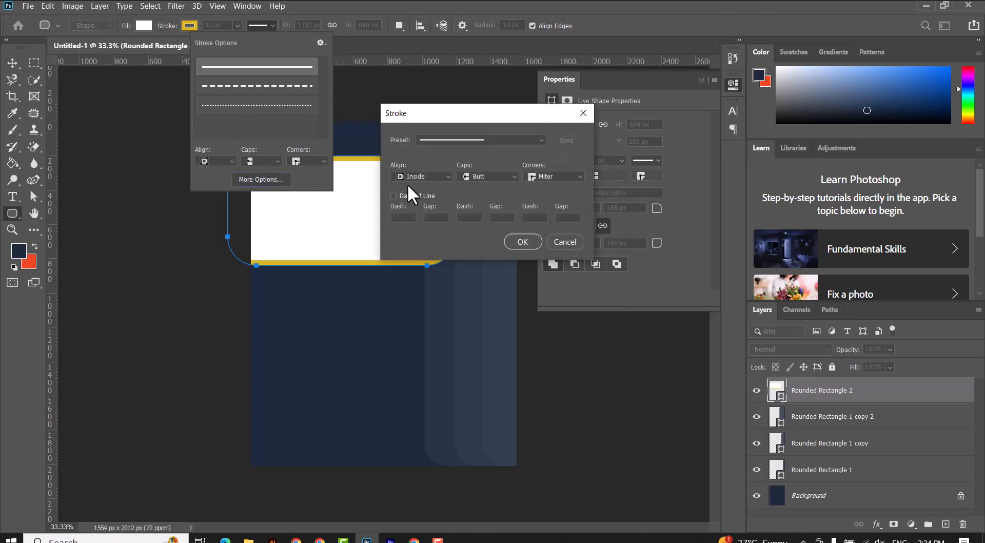
click(422, 176)
click(426, 207)
click(522, 242)
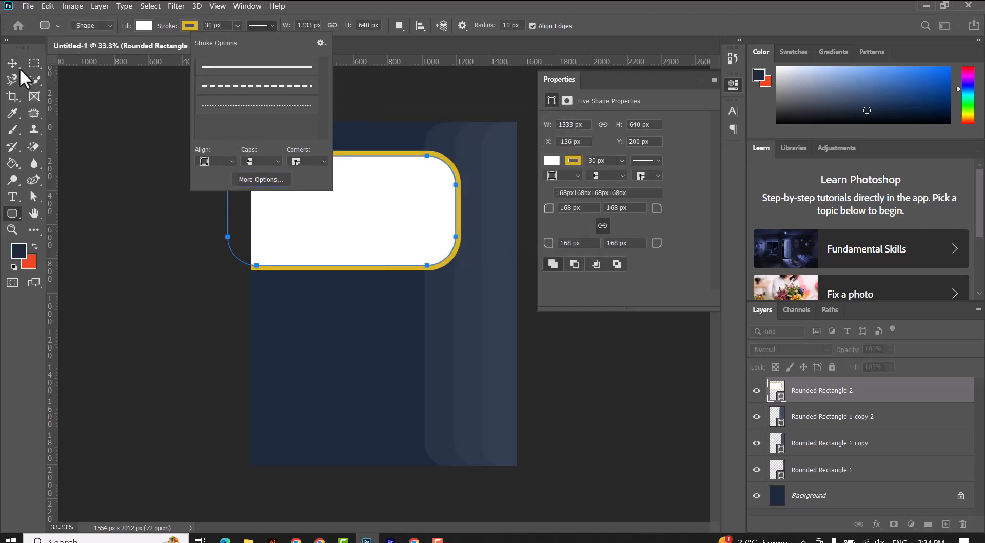
click(13, 65)
click(13, 65)
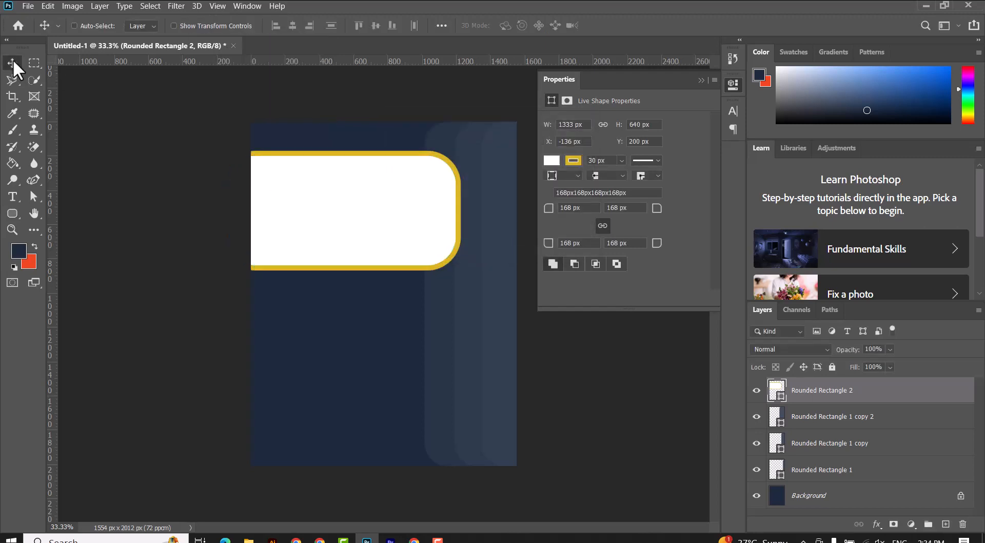
- Nudge the white rounded rectangle down to leave more space above it
click(701, 80)
key(shift+Down)
key(shift+Down)
key(shift+Down)
key(shift+Down)
key(shift+Down)
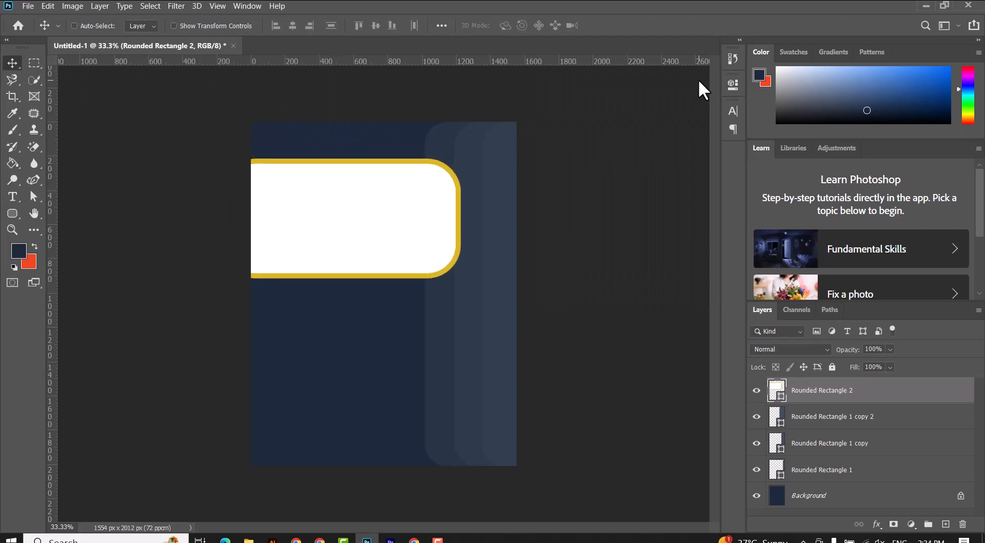
key(shift+Down)
key(shift+Down)
key(shift+Down)
key(shift+Down)
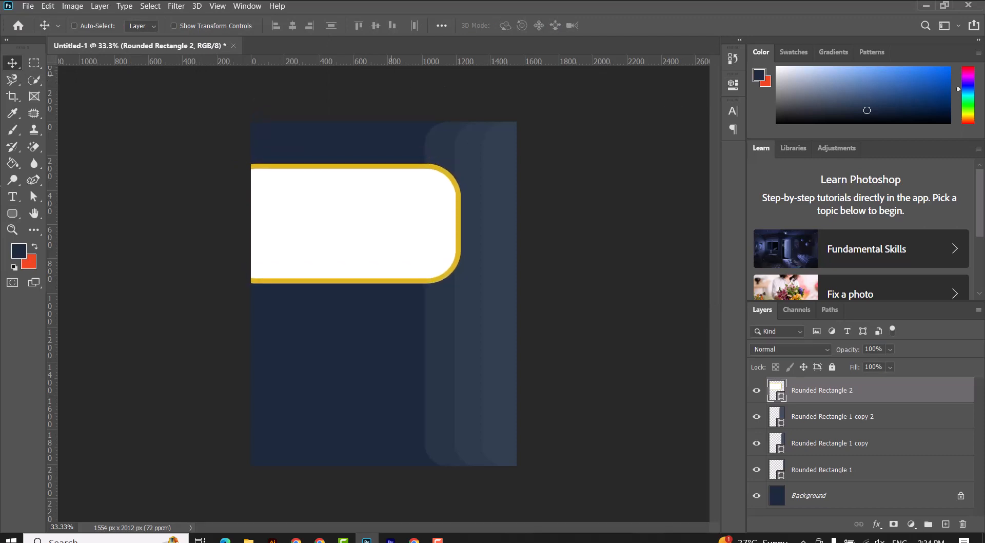
- Draw a thin rounded bar about 1004 x 28 px just above the white panel and fill it with golden yellow
click(946, 524)
click(12, 213)
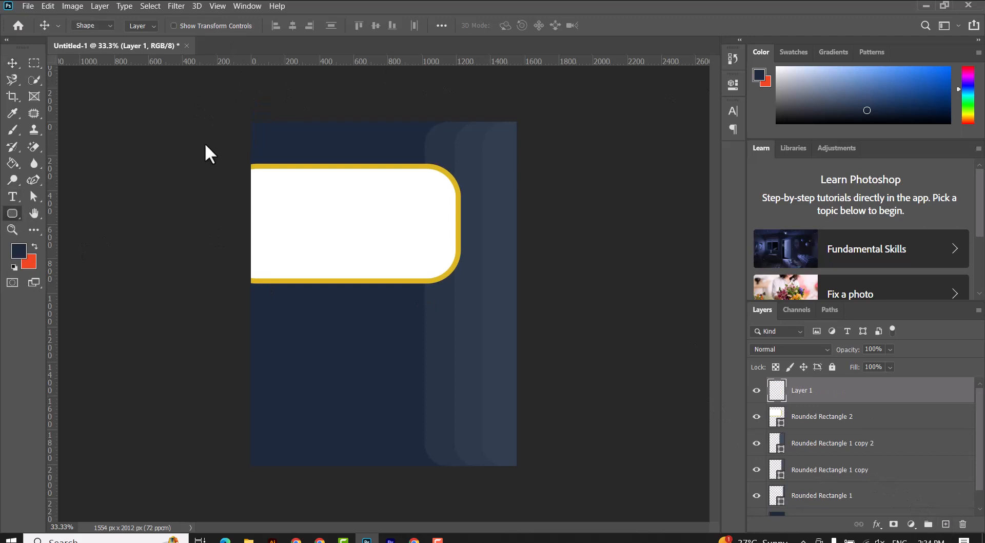
drag(271, 149, 419, 153)
click(143, 26)
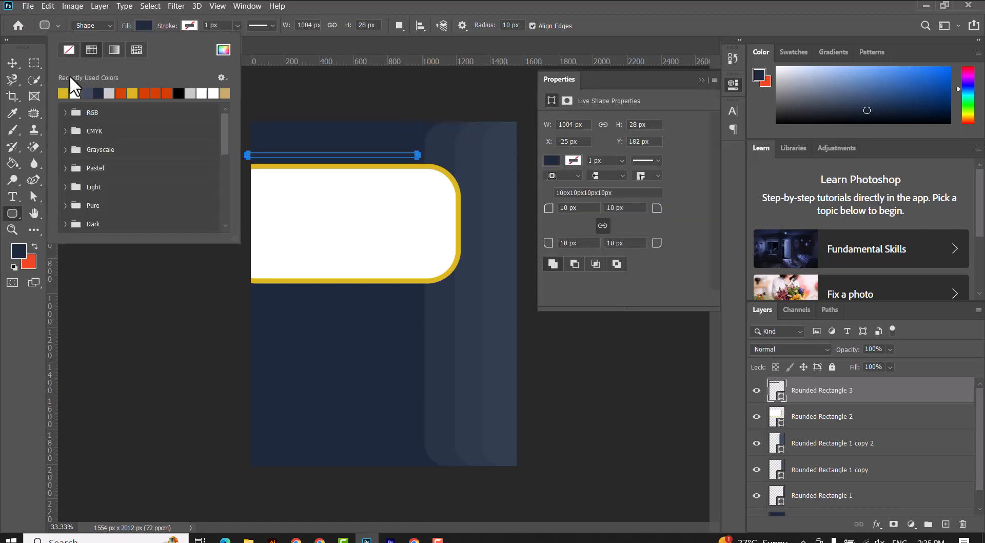
click(63, 93)
click(12, 64)
click(701, 80)
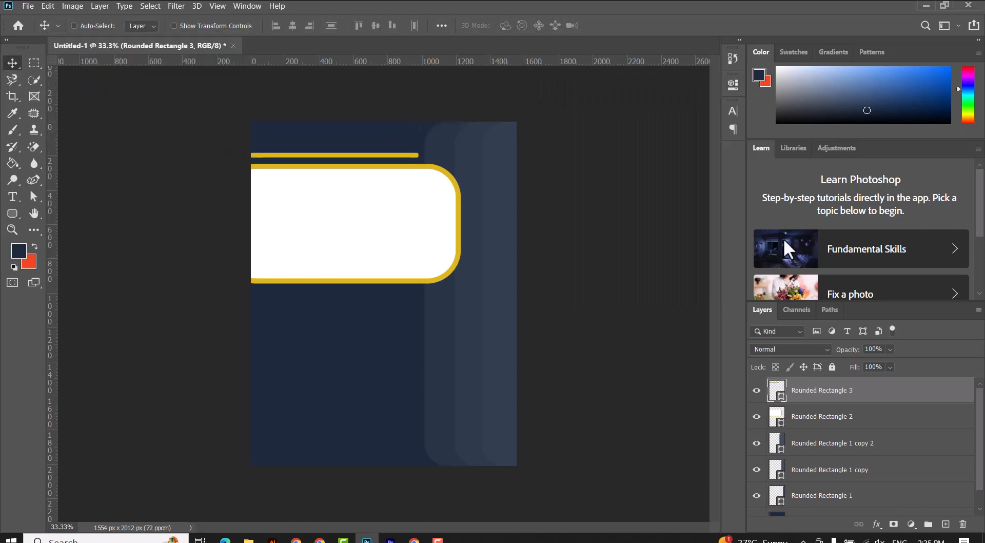
- Add the white text "COMPANY NAME" at 16 pt above the yellow bar
click(12, 197)
click(352, 138)
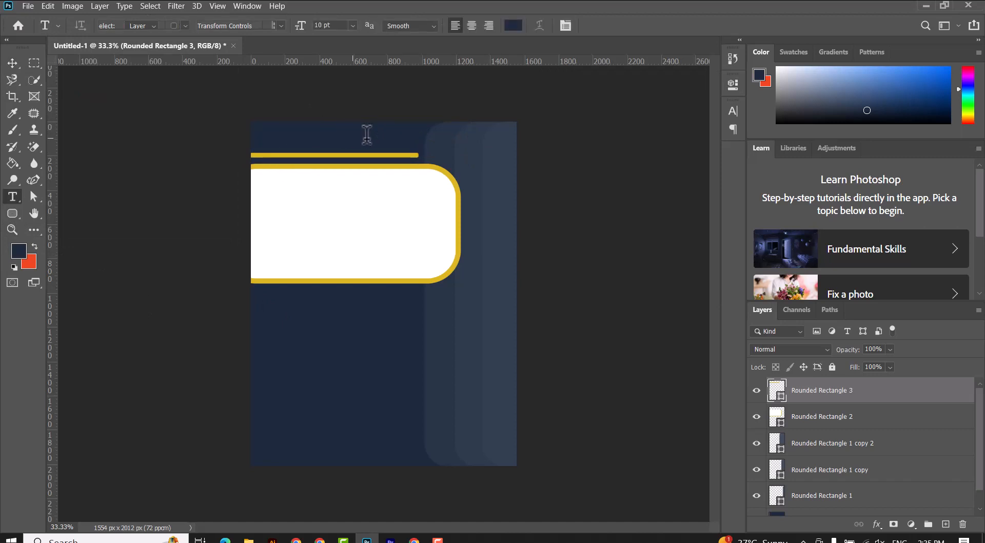
click(518, 28)
click(555, 128)
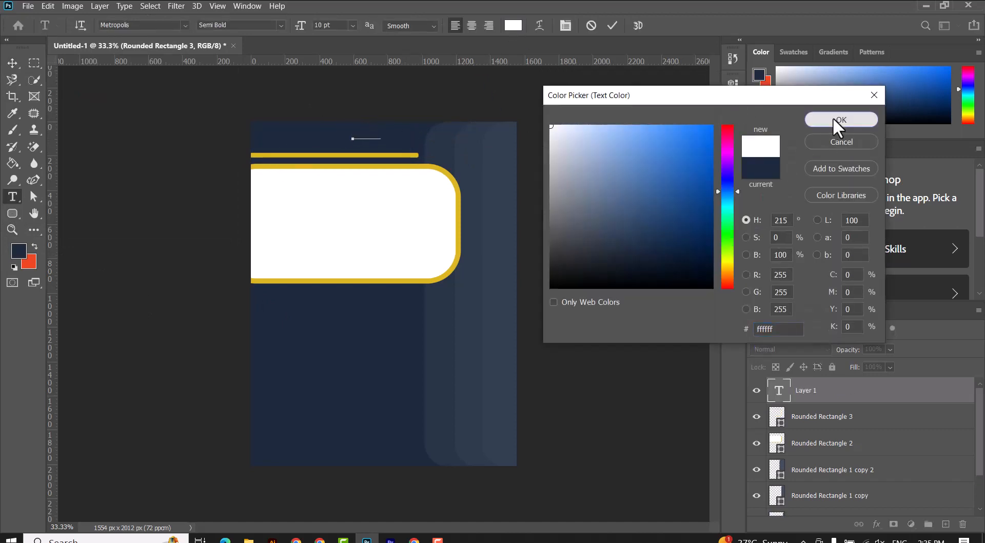
click(838, 119)
click(352, 25)
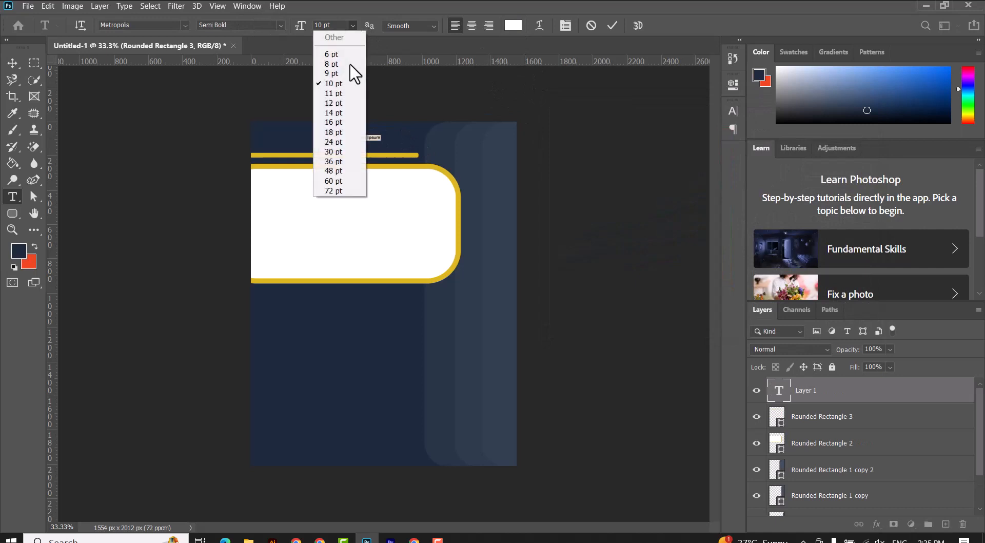
click(345, 129)
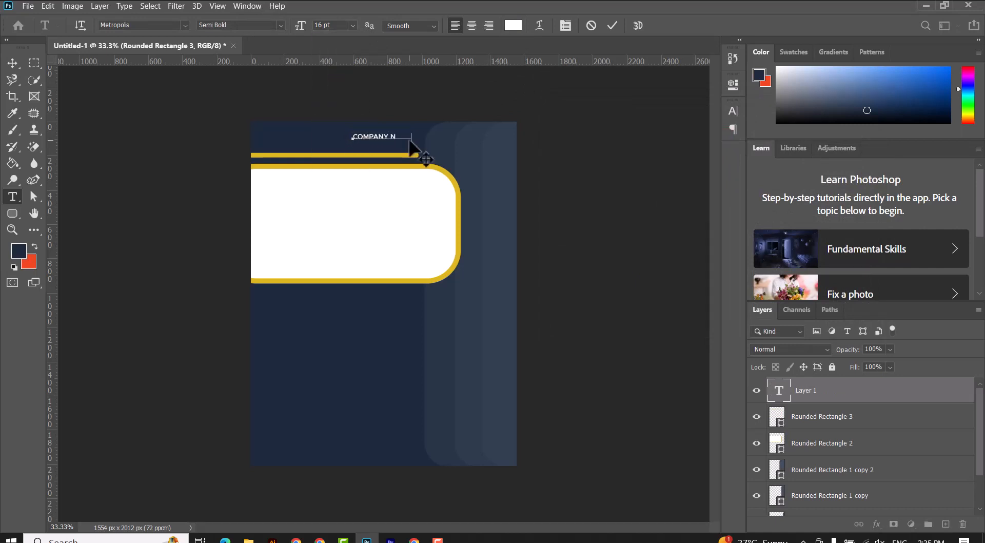
click(612, 25)
- Enlarge the COMPANY NAME text and move it above the yellow bar so its end lines up with the bar's end
click(13, 63)
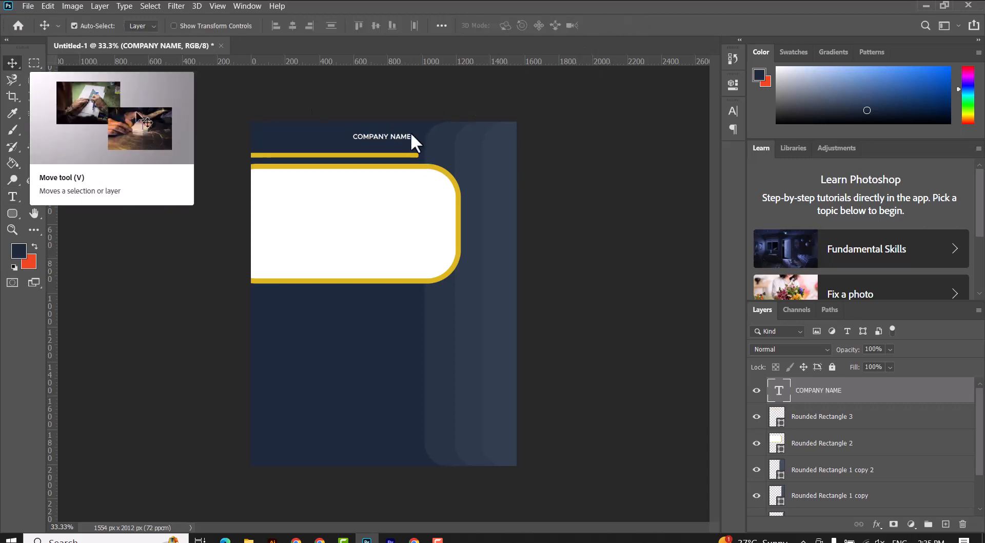
key(ctrl+t)
drag(411, 132, 443, 125)
key(Return)
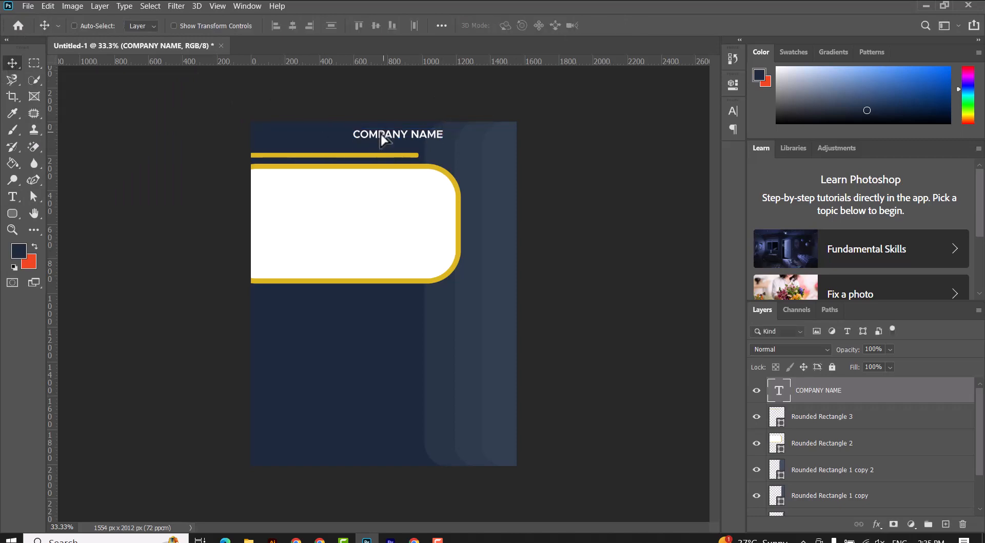
drag(382, 138, 357, 141)
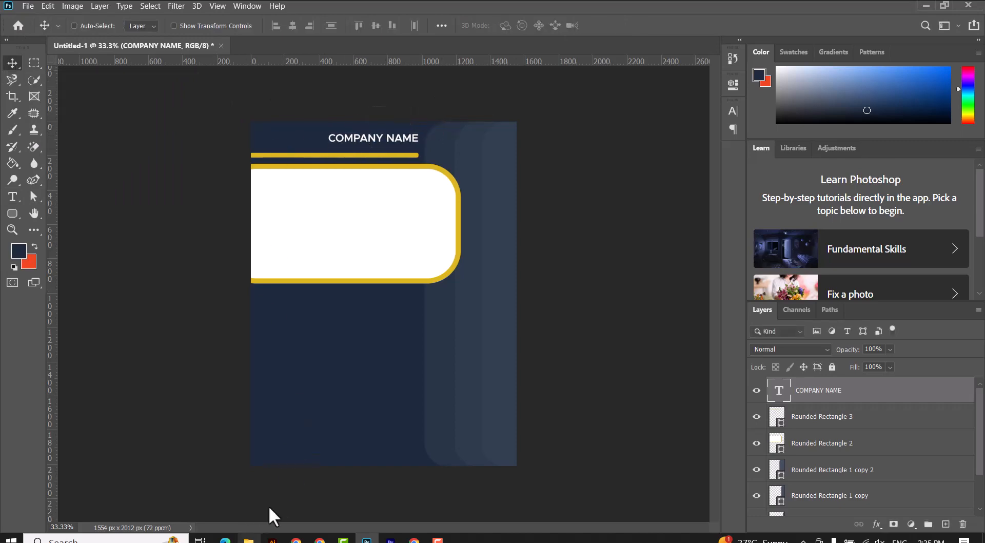
- Place the 211716_circle_filled_icon (1) image from the business flyer 8 folder into the flyer and scale it down to about 7%
click(248, 539)
click(206, 198)
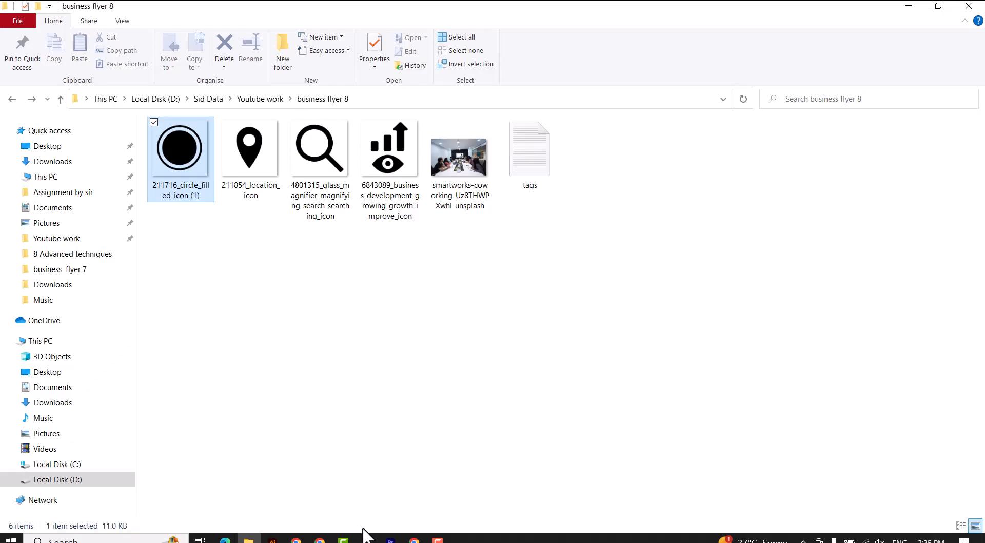
drag(366, 535, 299, 202)
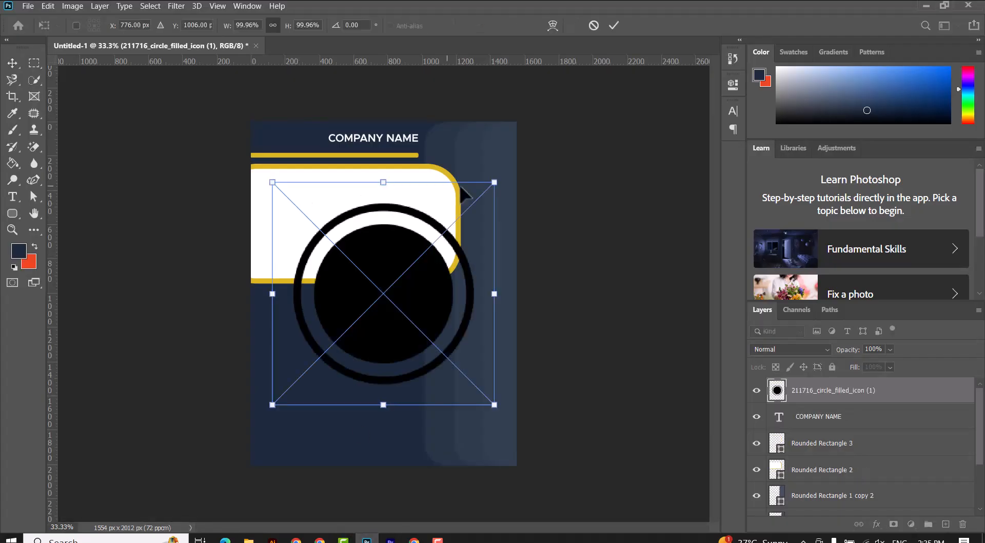
drag(498, 184, 291, 386)
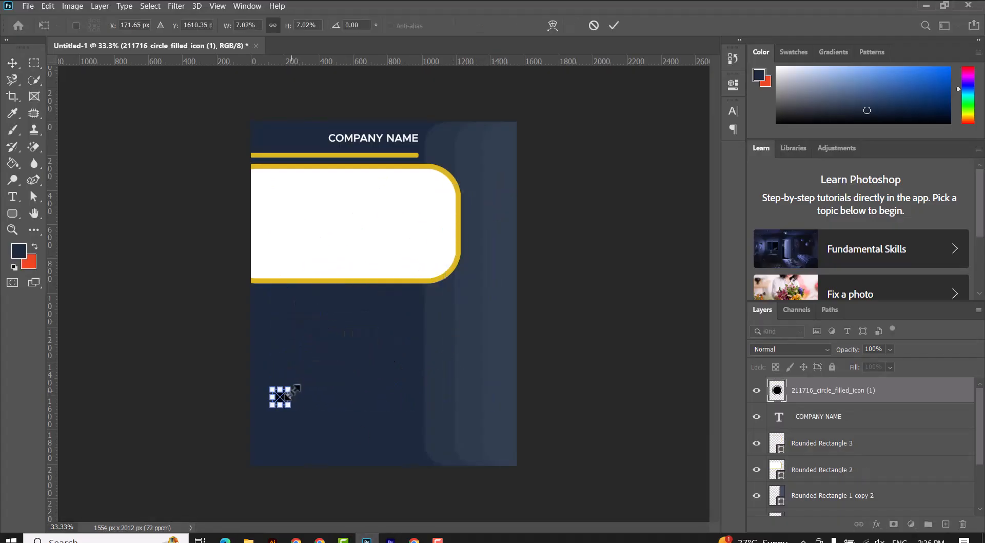
key(Return)
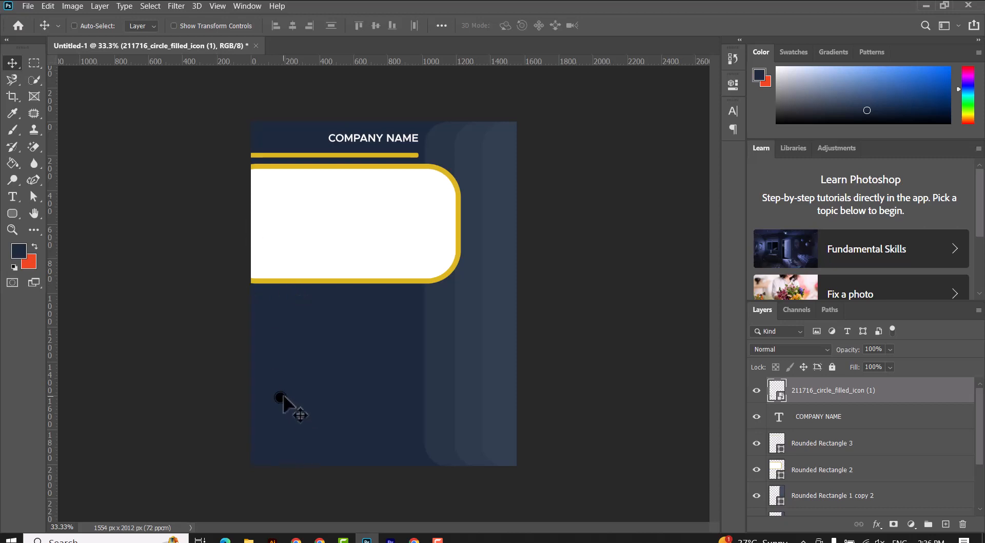
- Move the circle icon to the header beside COMPANY NAME and adjust its size there
drag(284, 395, 302, 122)
key(ctrl+t)
key(Return)
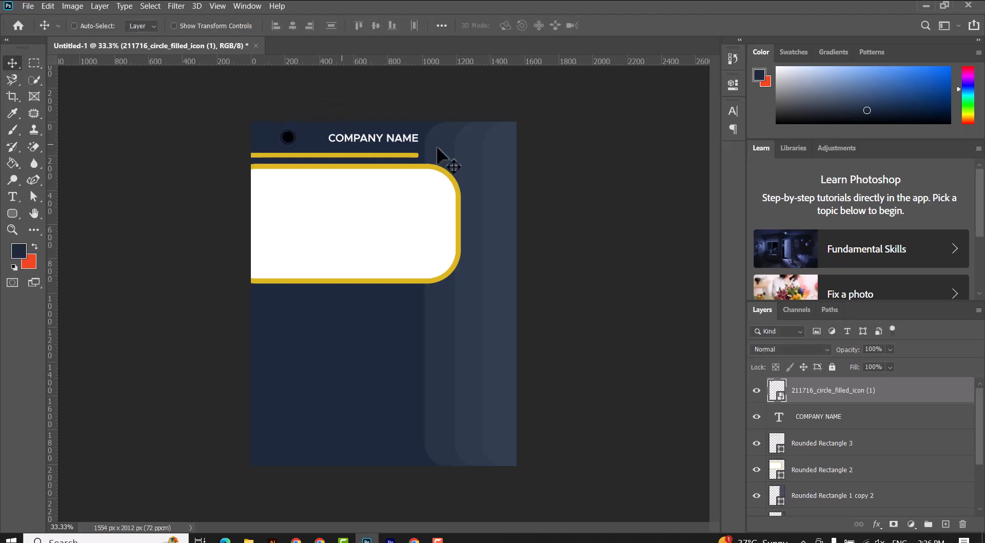
- Apply a Color Overlay to the circle icon using the golden yellow sampled from the white panel's border
double_click(913, 394)
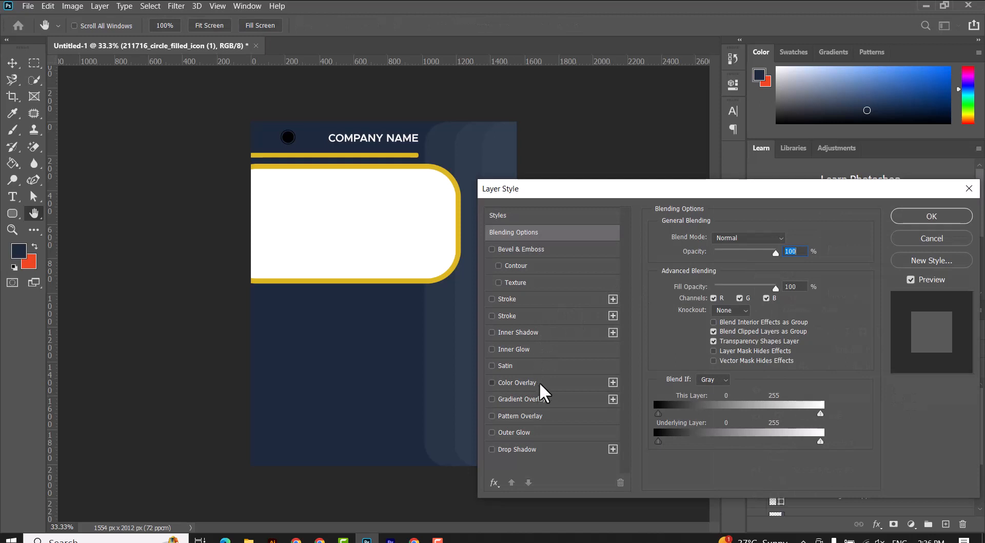
click(518, 382)
click(788, 239)
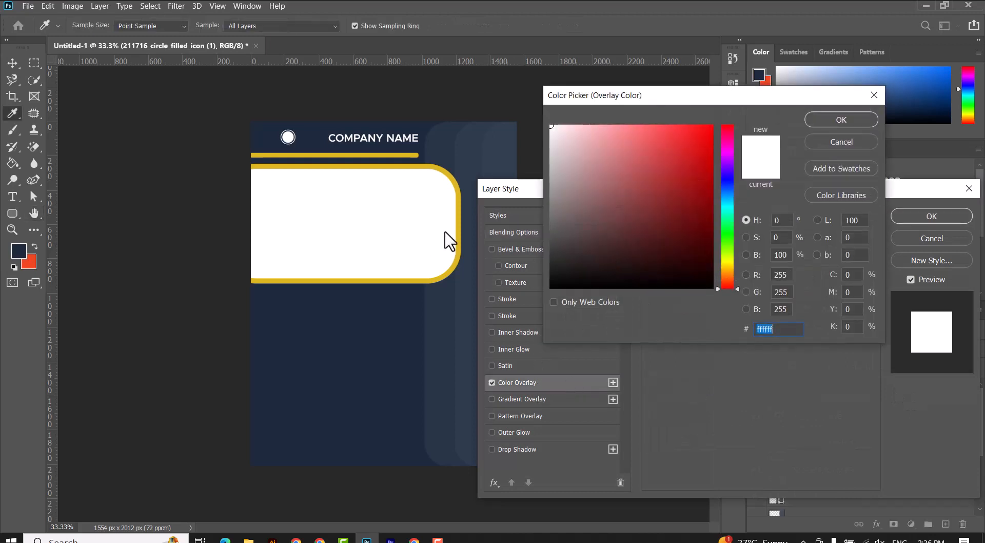
click(453, 176)
click(844, 118)
click(919, 217)
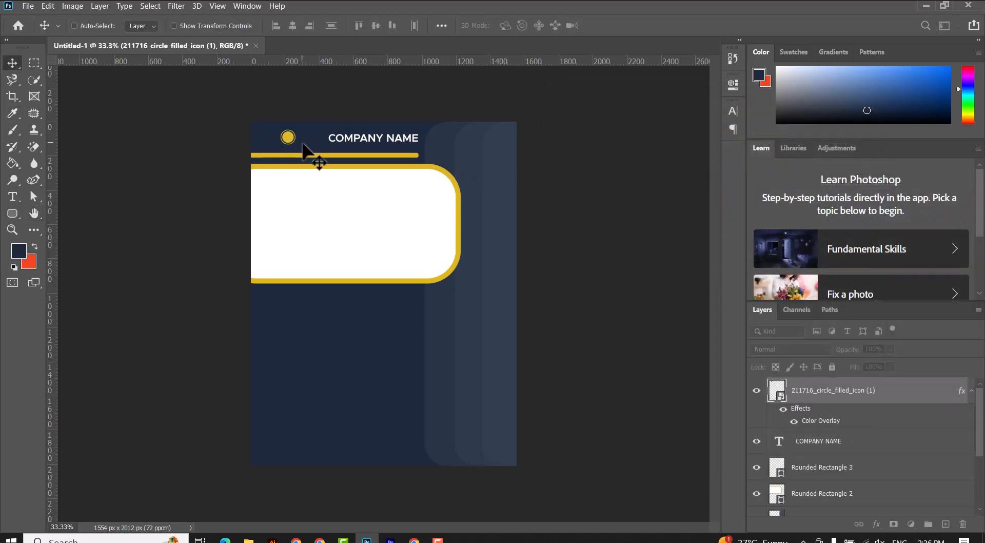
- Move the circle icon closer to the page's left edge and add vertical margin guides near both sides of the page
drag(286, 133, 277, 141)
drag(50, 315, 261, 329)
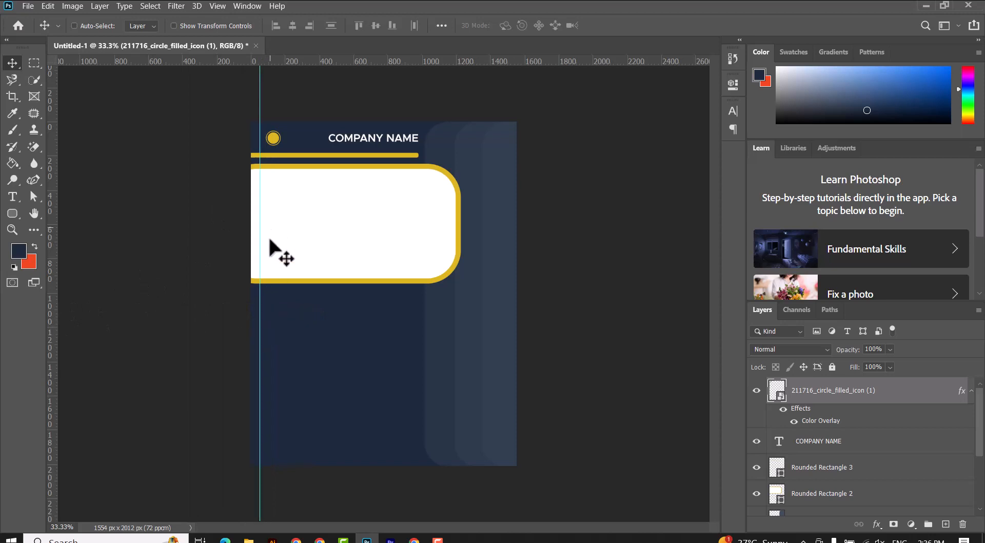
drag(262, 247, 266, 237)
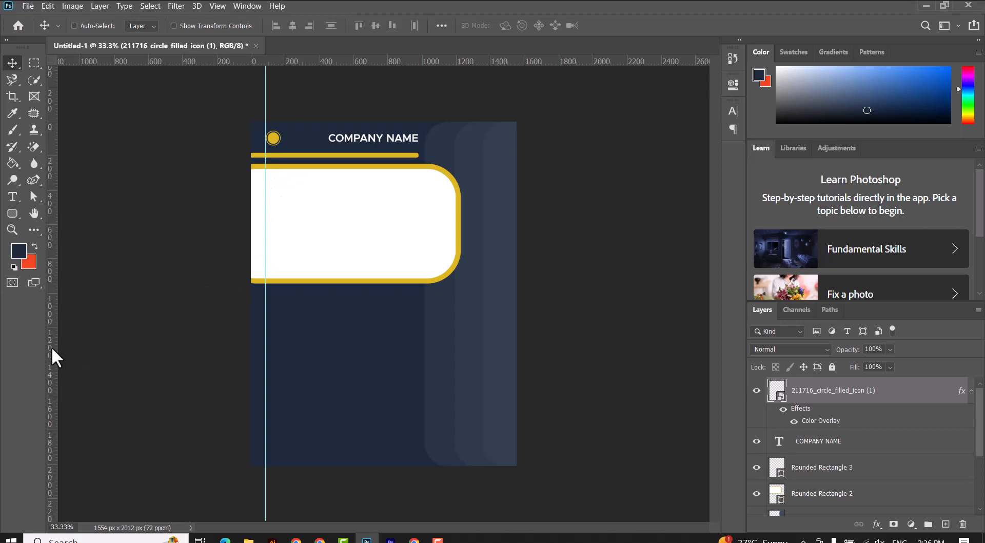
drag(52, 346, 503, 358)
- Set the COMPANY NAME text to 30 pt and move it closer to the circle icon
right_click(342, 139)
click(349, 143)
key(t)
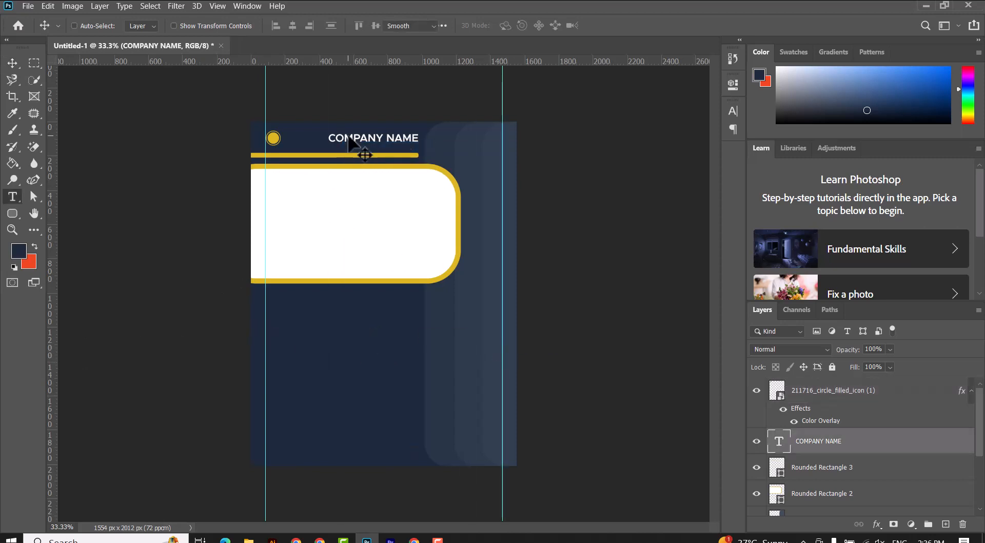
triple_click(349, 144)
click(353, 25)
click(341, 152)
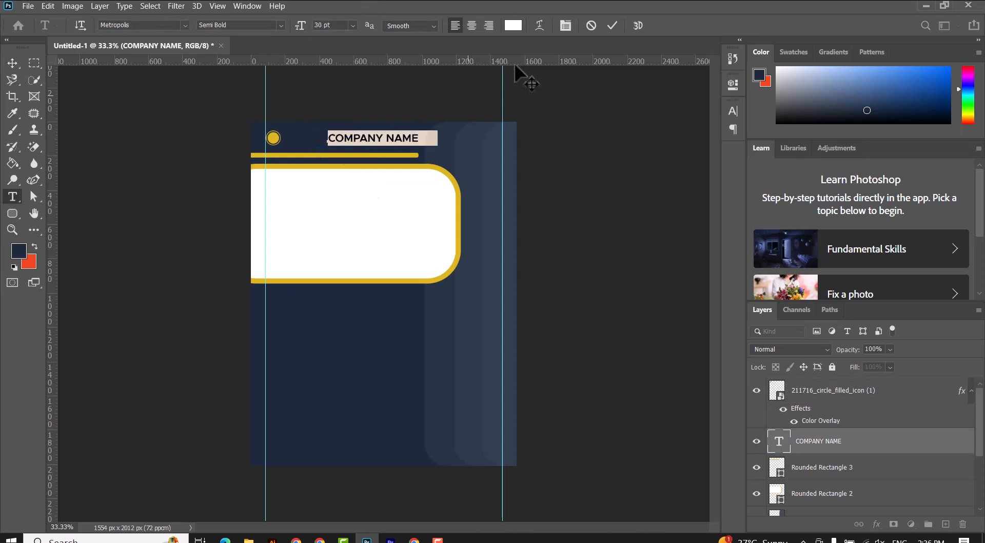
click(611, 26)
key(v)
drag(383, 136, 358, 145)
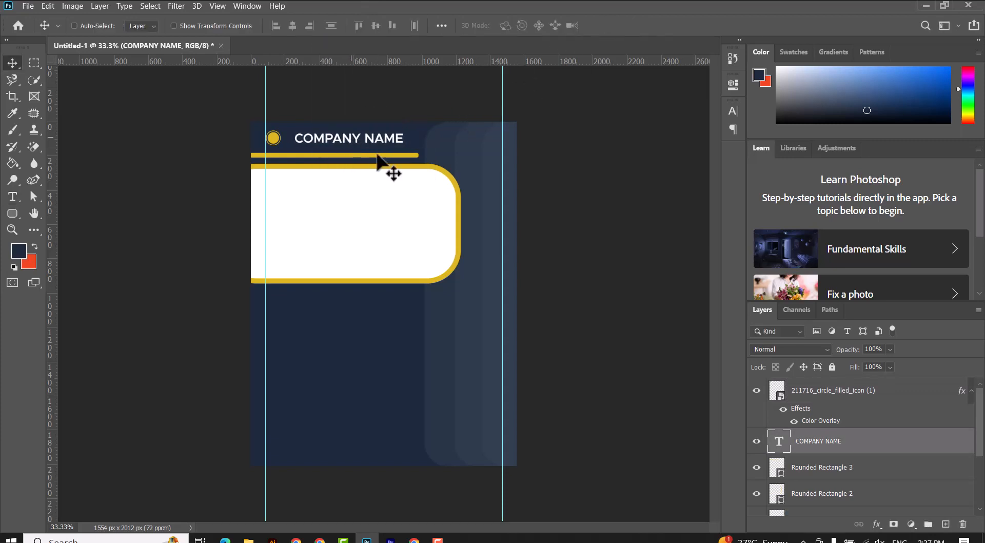
- Duplicate the yellow circle icon three times, spacing the copies in a vertical column beside the white panel's right edge
right_click(276, 137)
click(280, 142)
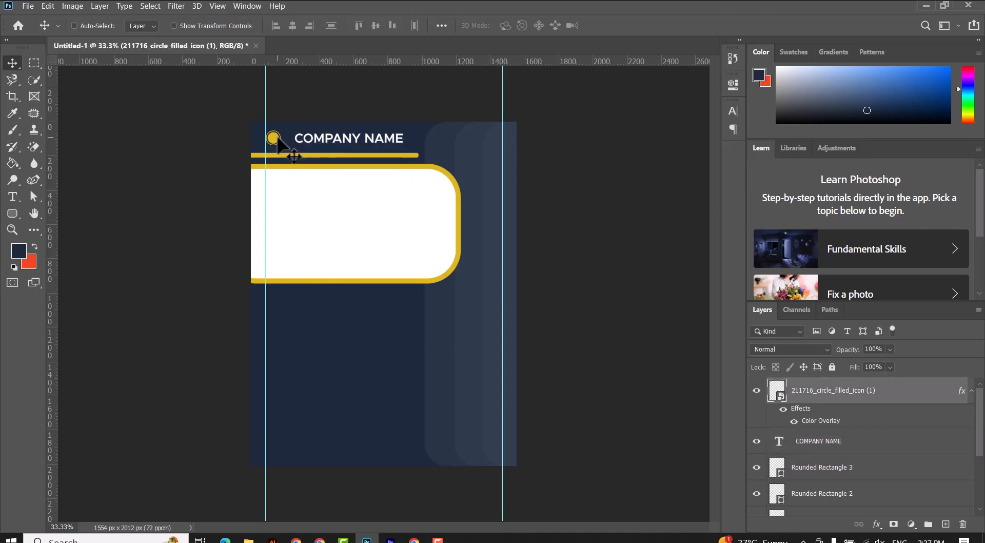
drag(277, 141, 483, 267)
right_click(489, 217)
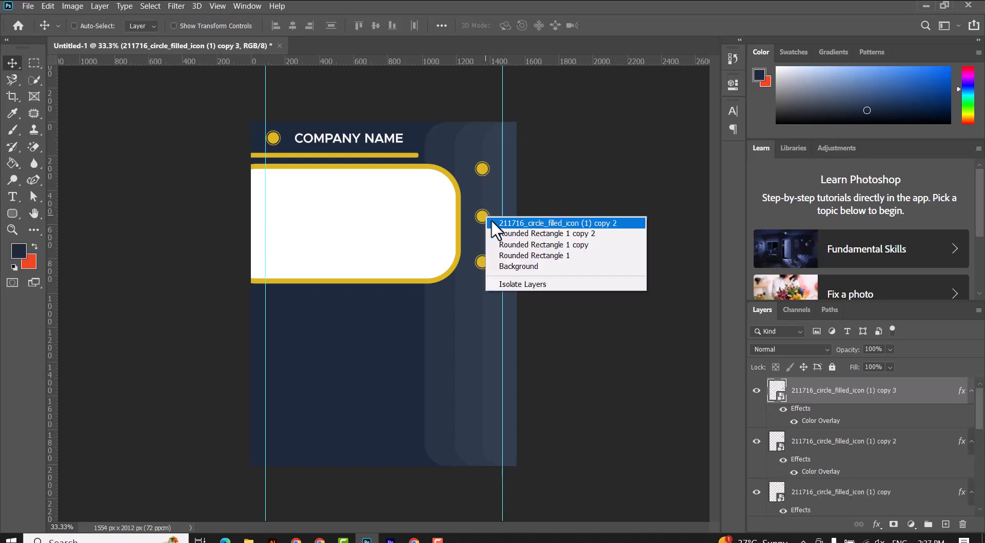
click(518, 233)
drag(485, 222, 485, 222)
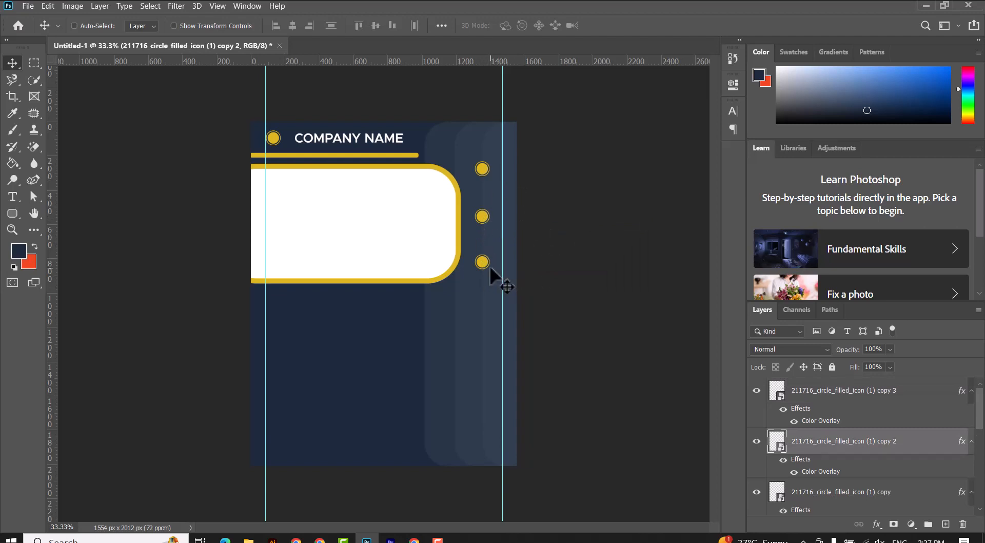
- Add "Lorem Ipsum" placeholder text at 30 pt just below the top circle of the column
click(12, 201)
click(477, 188)
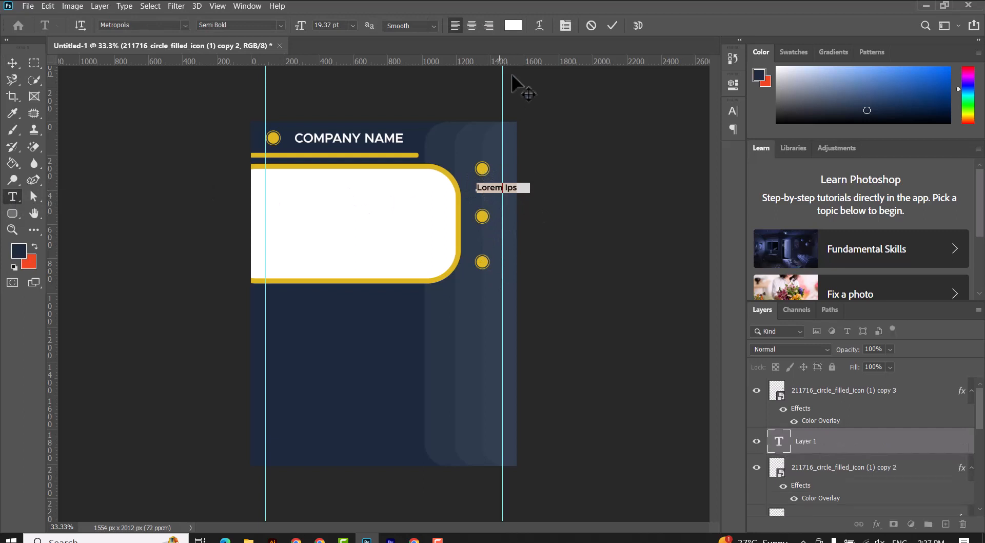
click(353, 25)
click(337, 151)
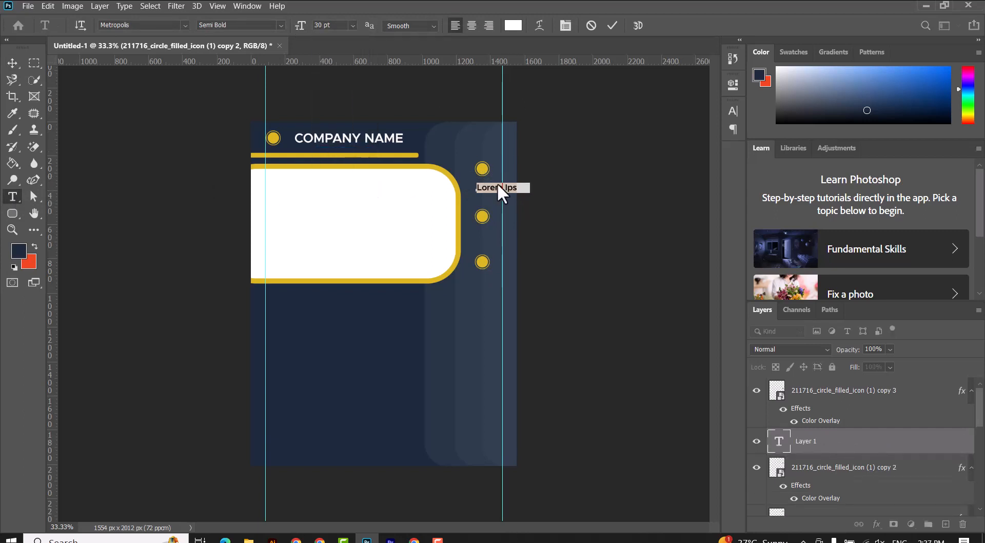
click(608, 24)
key(v)
drag(490, 186, 461, 188)
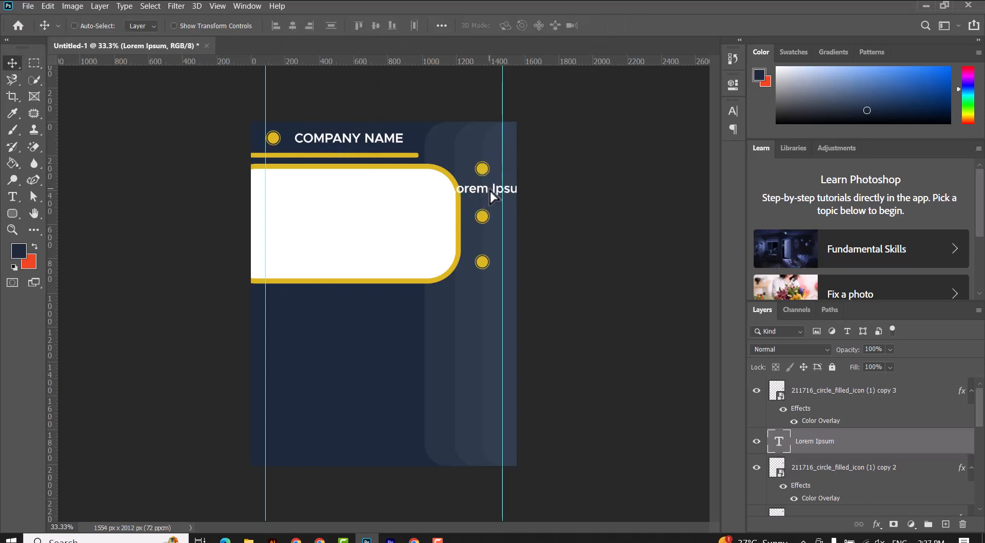
- Break the Lorem Ipsum text into two lines and move it under the top circle, clear of the white panel
key(t)
click(493, 193)
key(Return)
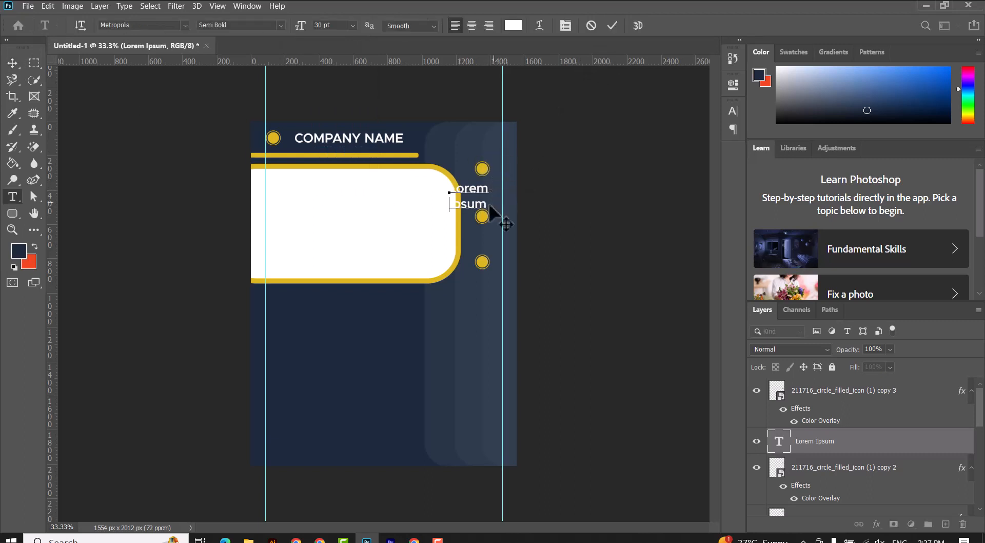
click(12, 62)
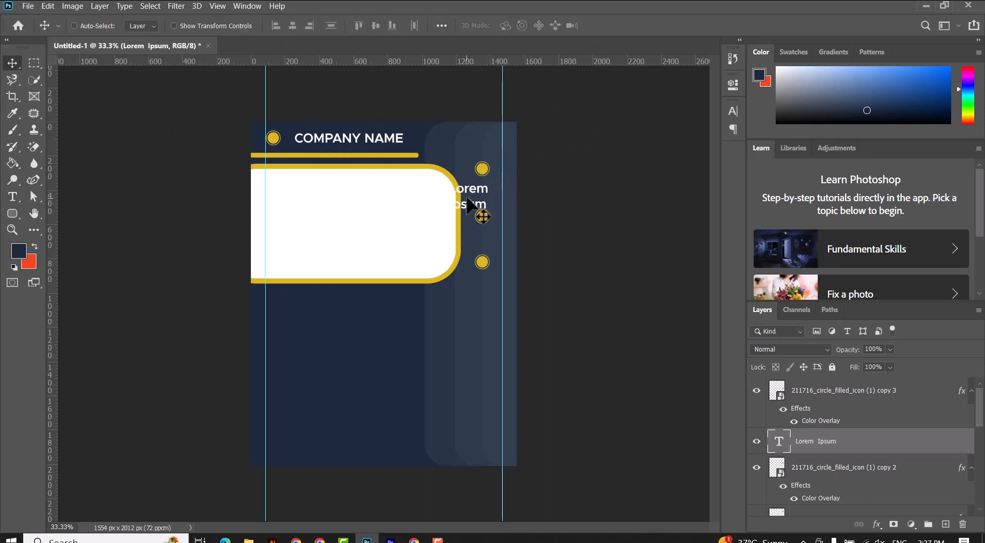
drag(470, 198, 484, 192)
- Set the word "Lorem" to the Regular font style at 26 pt
key(t)
double_click(482, 183)
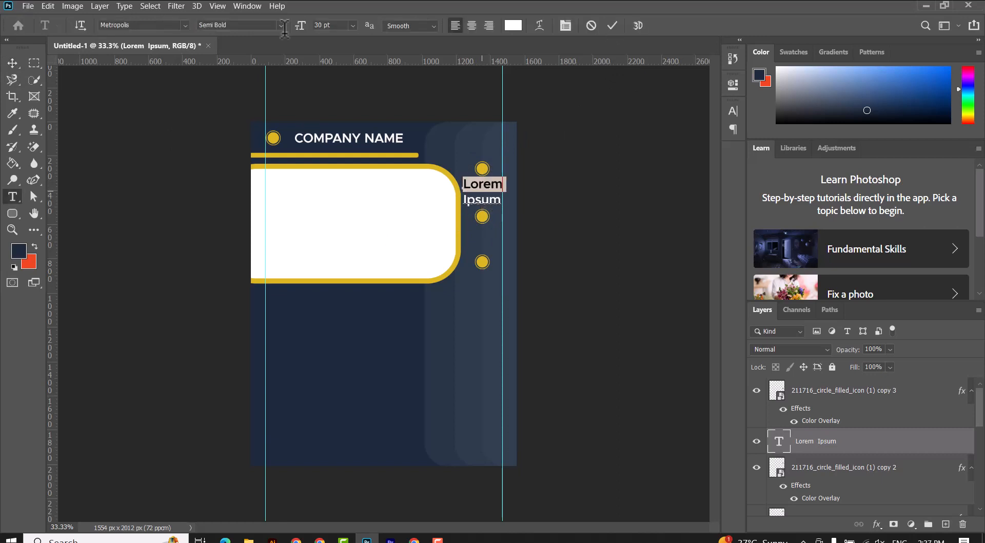
click(281, 24)
click(243, 61)
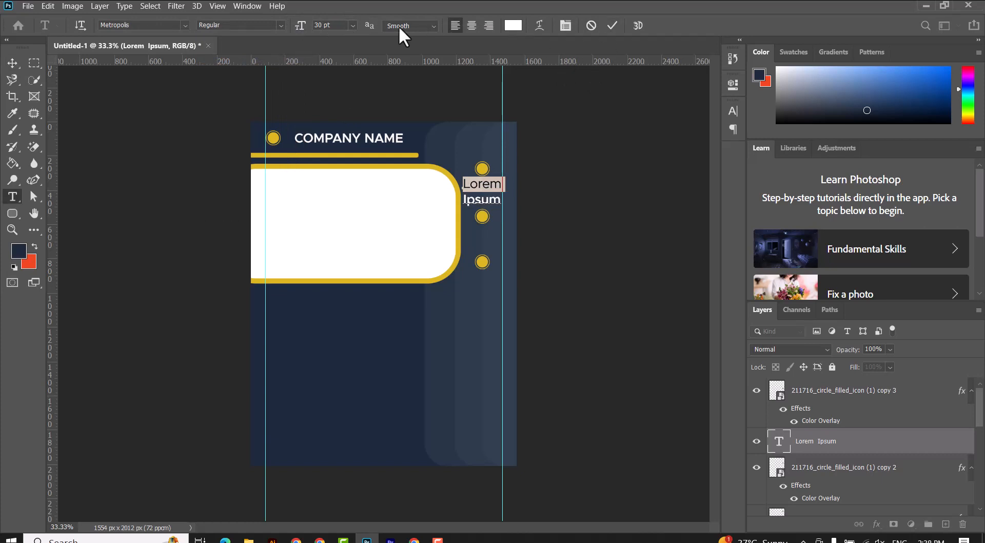
click(353, 25)
click(323, 21)
drag(324, 25, 313, 25)
key(Return)
- Set both lines of the Lorem Ipsum text to 26 pt
key(ctrl+a)
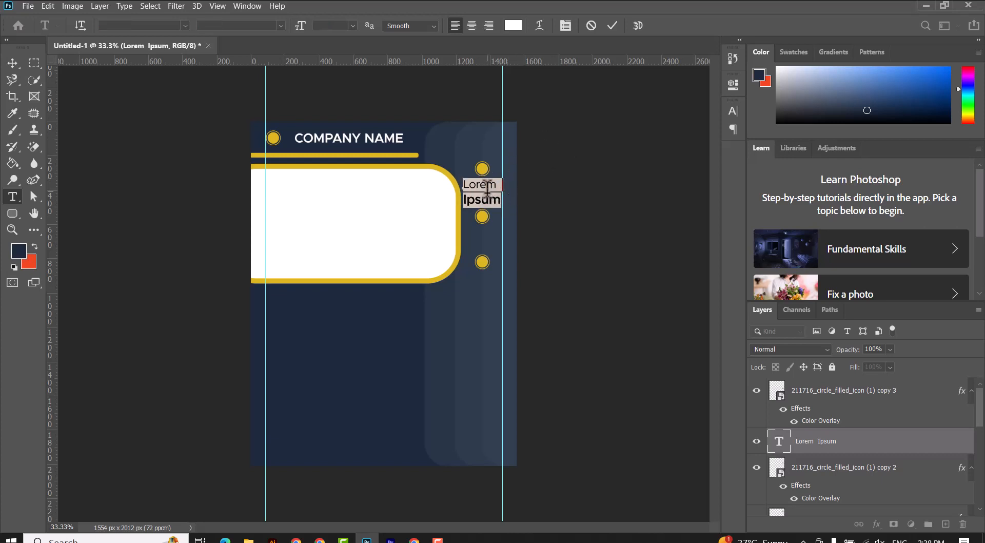
click(353, 24)
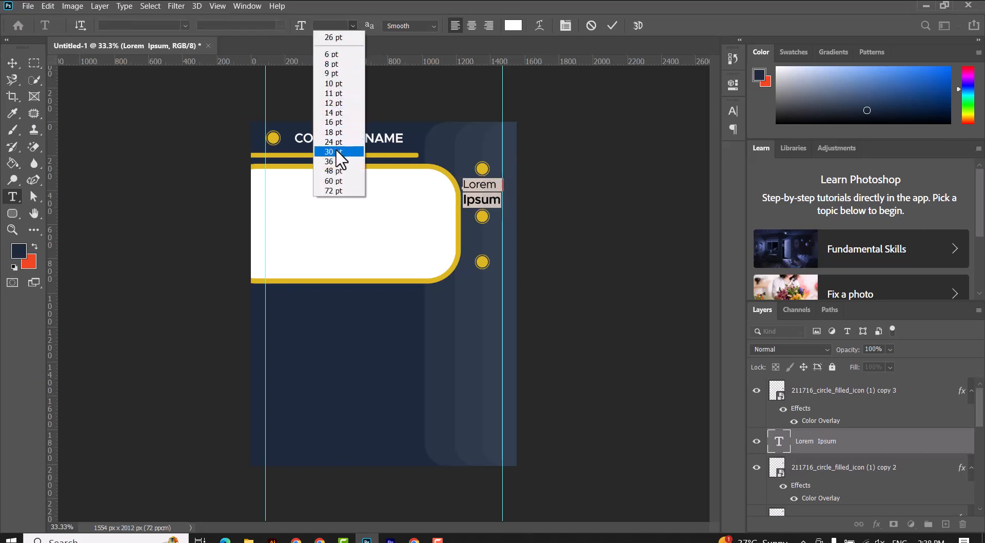
click(337, 143)
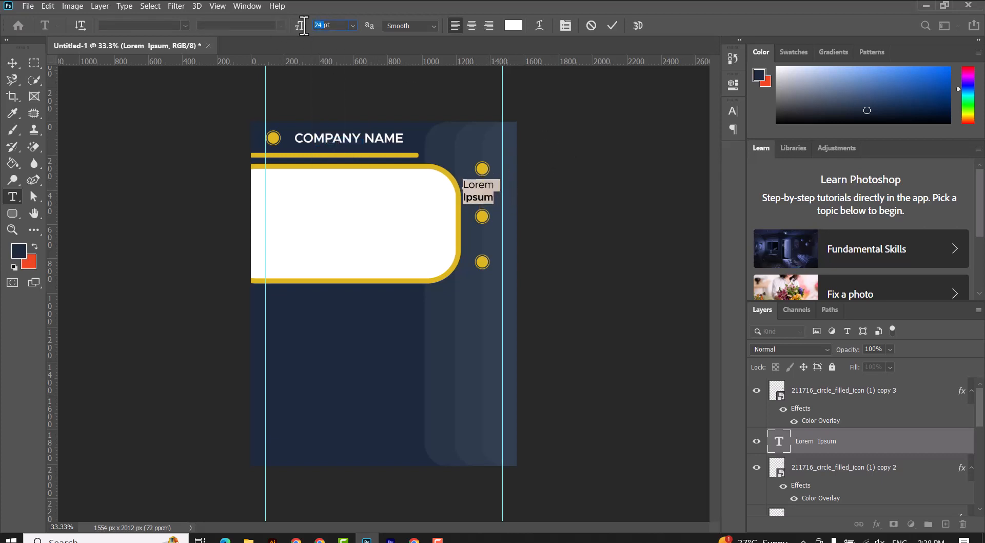
key(Return)
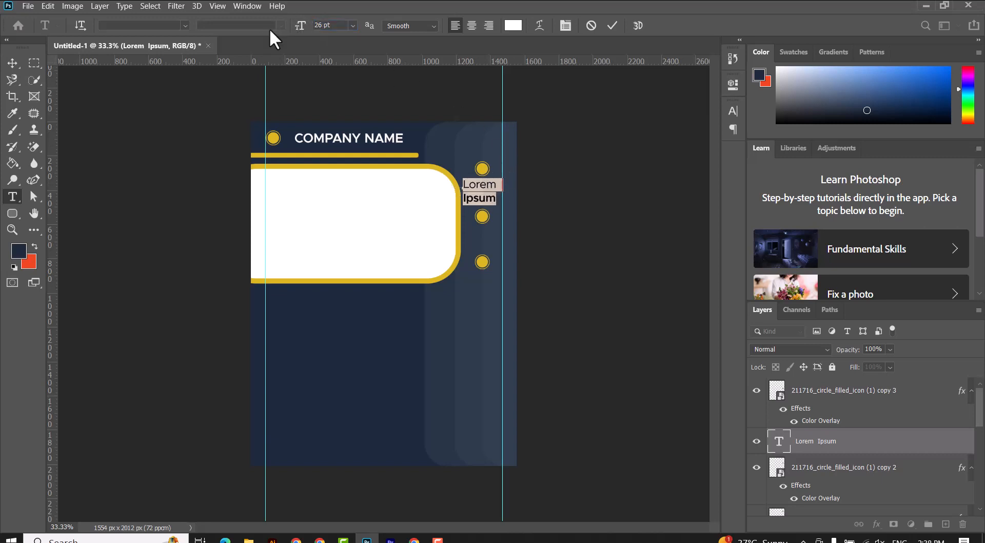
drag(497, 199, 470, 183)
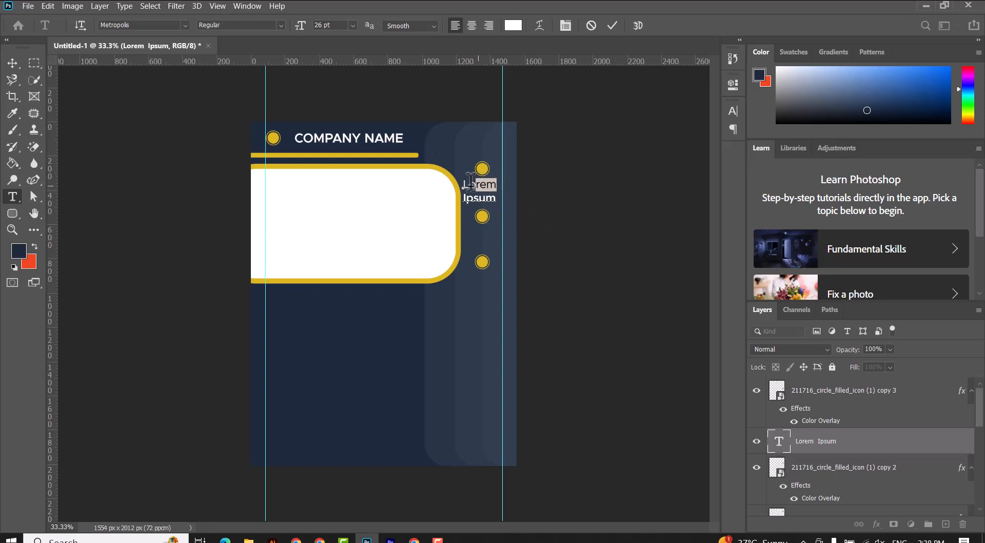
- Apply a heavier Metropolis font style to both lines of the Lorem Ipsum text and commit the edit
click(282, 25)
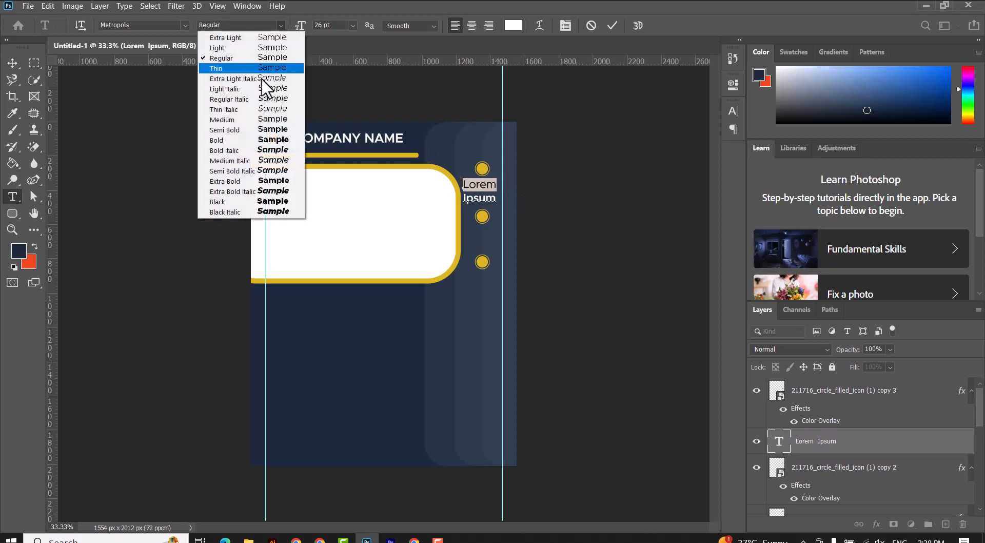
click(256, 125)
click(612, 25)
- Nudge the Lorem Ipsum text right, away from the white panel, until its edge meets the flyer's right margin guide
key(v)
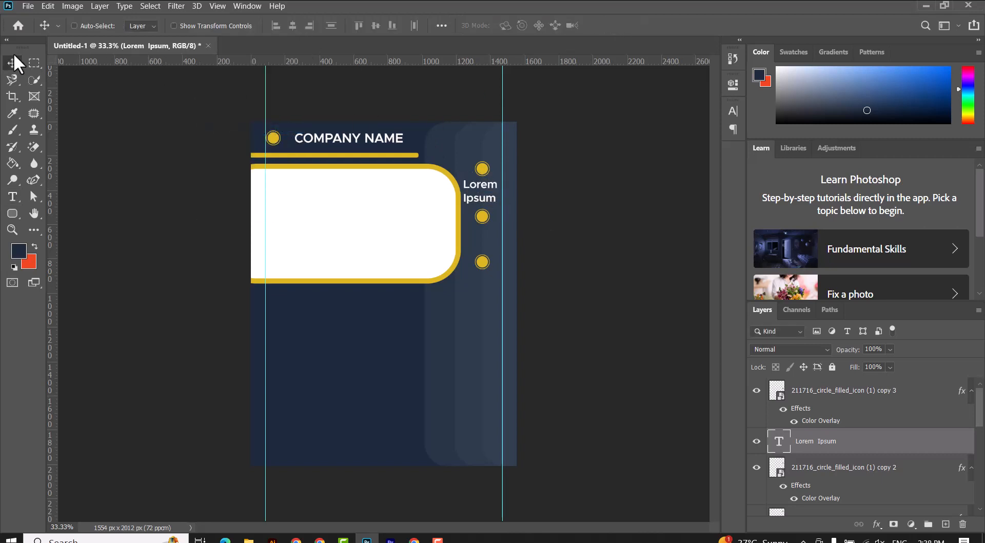
key(Right)
key(Right)
key(Right)
key(Right)
key(Right)
key(Right)
key(Right)
key(Right)
key(Right)
key(Right)
key(Right)
key(Right)
key(Right)
key(Right)
key(Right)
key(Right)
key(Right)
key(Right)
key(Right)
key(Right)
key(Right)
key(Right)
key(Right)
key(Right)
key(Right)
key(Right)
key(Right)
key(Right)
key(Right)
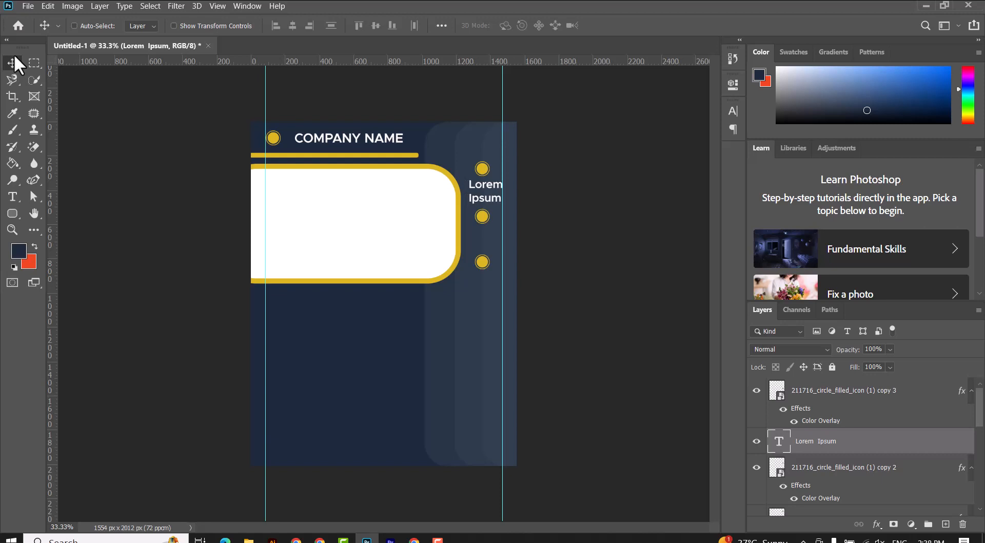
- Tighten the line spacing of the two-line Lorem Ipsum text and nudge it slightly up toward the top circle
double_click(484, 195)
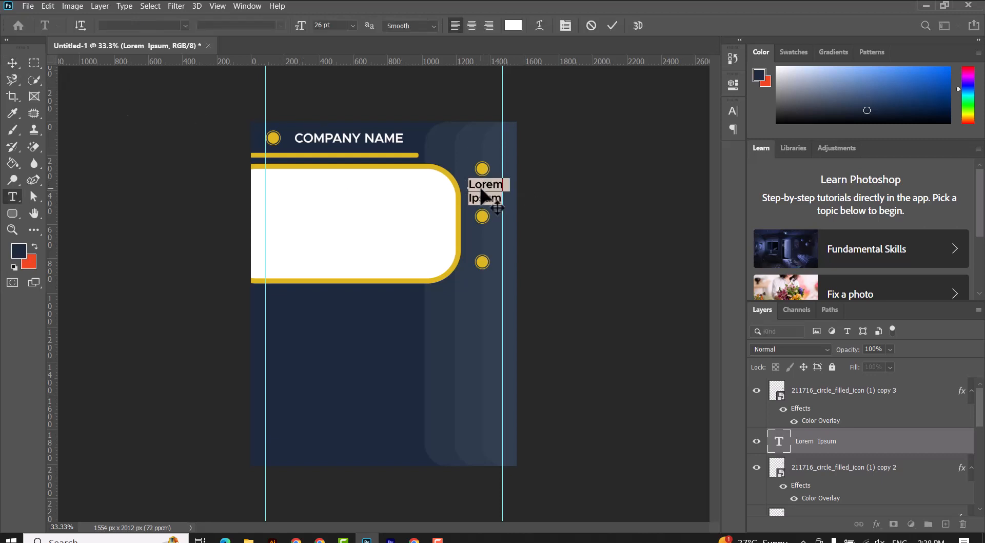
key(alt+Up)
key(alt+Up)
key(alt+Up)
key(alt+Up)
key(alt+Up)
click(611, 25)
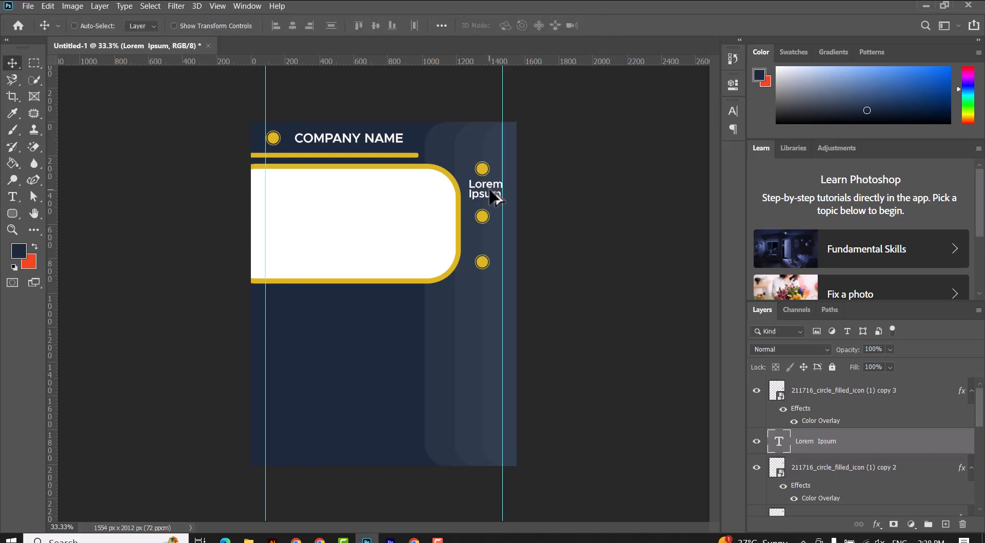
key(Up)
key(Up)
key(Up)
key(Up)
key(Up)
key(Up)
- Duplicate the Lorem Ipsum text below the second and third circles of the column
drag(490, 202, 483, 236)
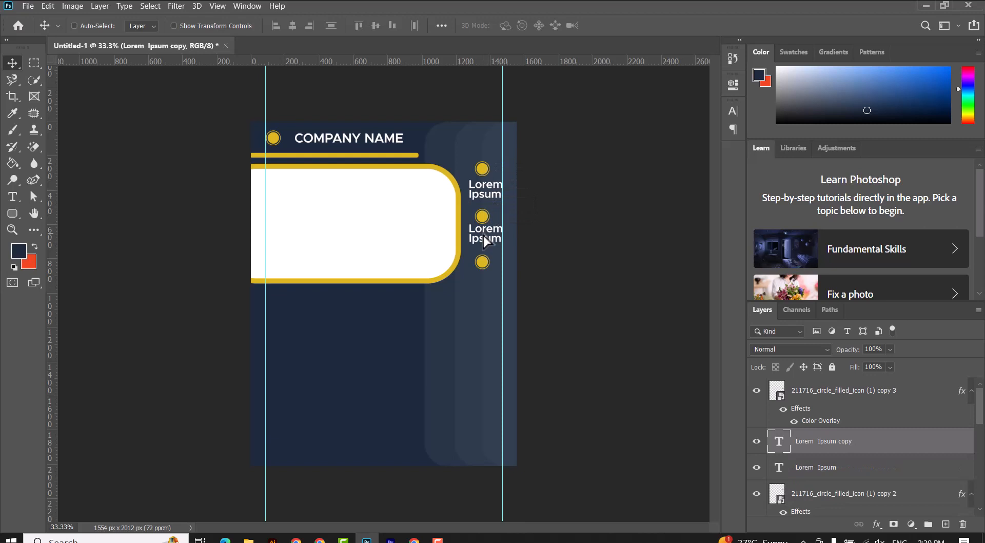
right_click(488, 192)
click(488, 192)
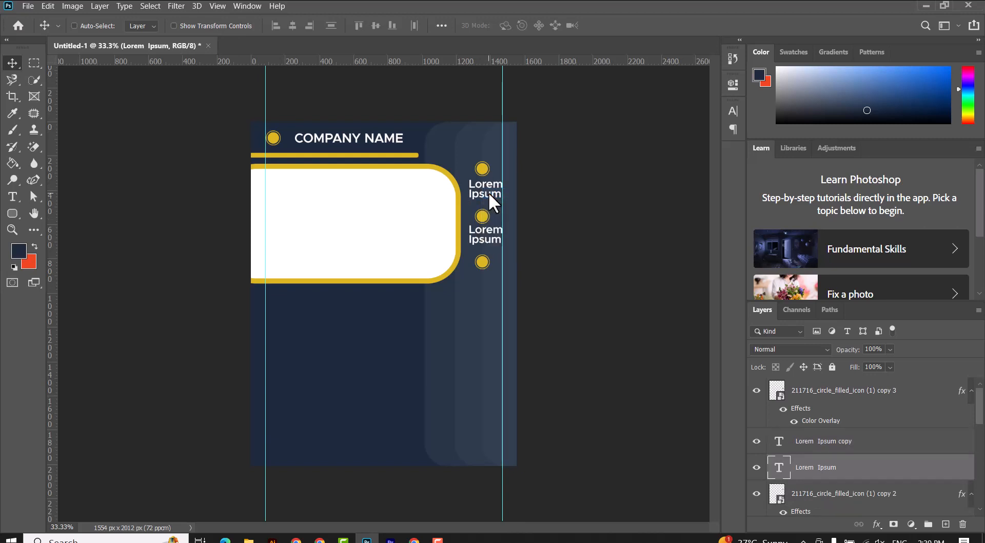
right_click(498, 239)
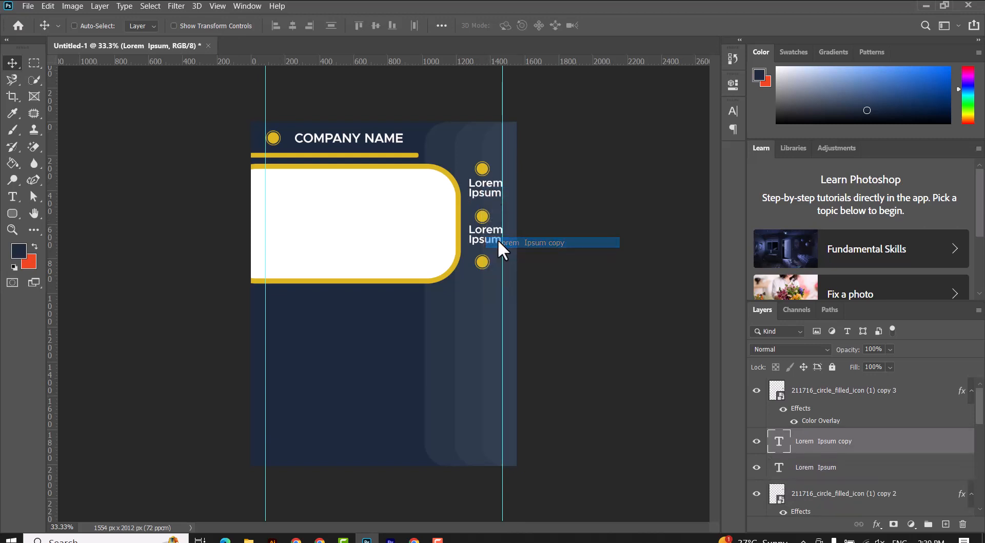
click(498, 239)
drag(498, 239, 483, 282)
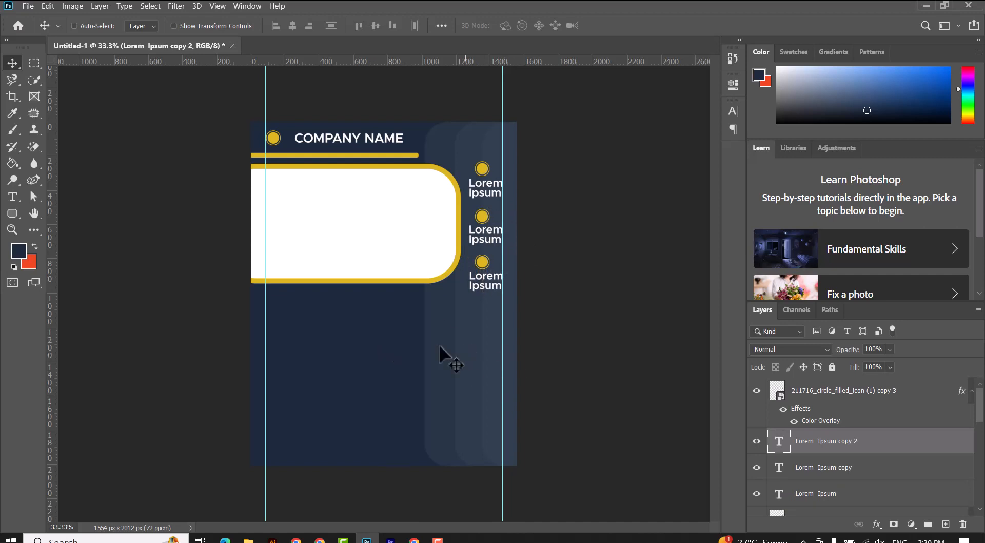
- Add a "HEADLINE" text on the navy area just below the white panel
click(13, 196)
click(290, 310)
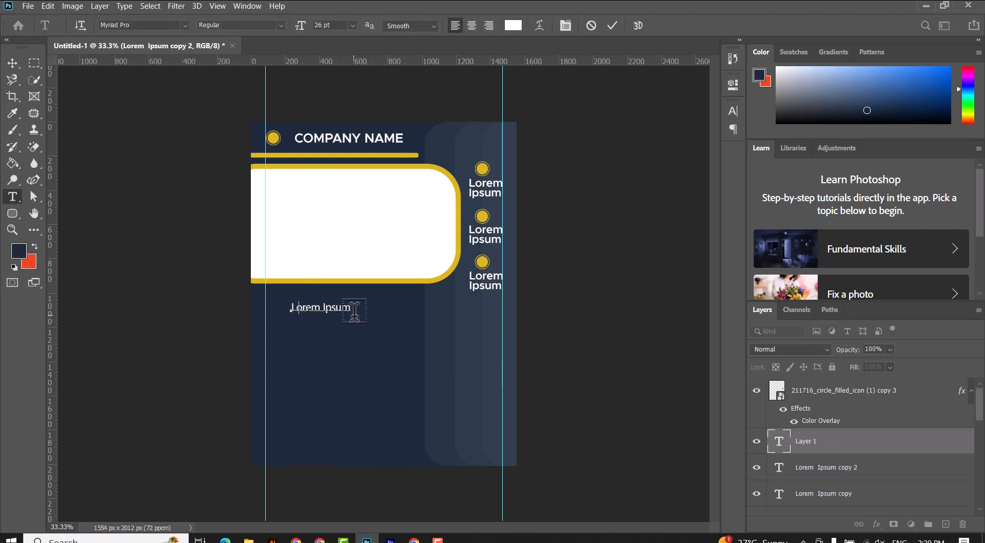
text(HEADLINE)
- Set the whole headline text to the Metropolis Bold font
key(ctrl+a)
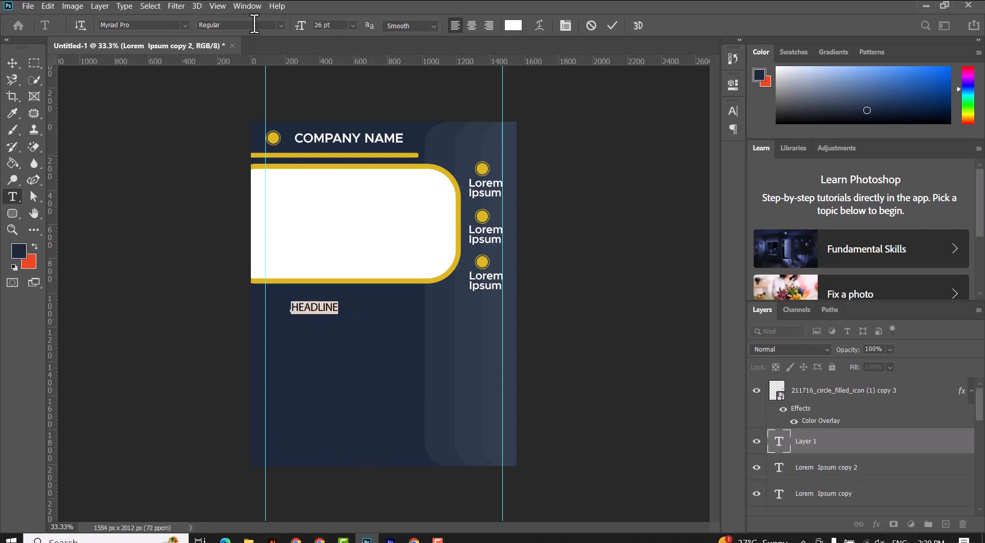
click(254, 24)
click(215, 33)
click(152, 26)
text(M)
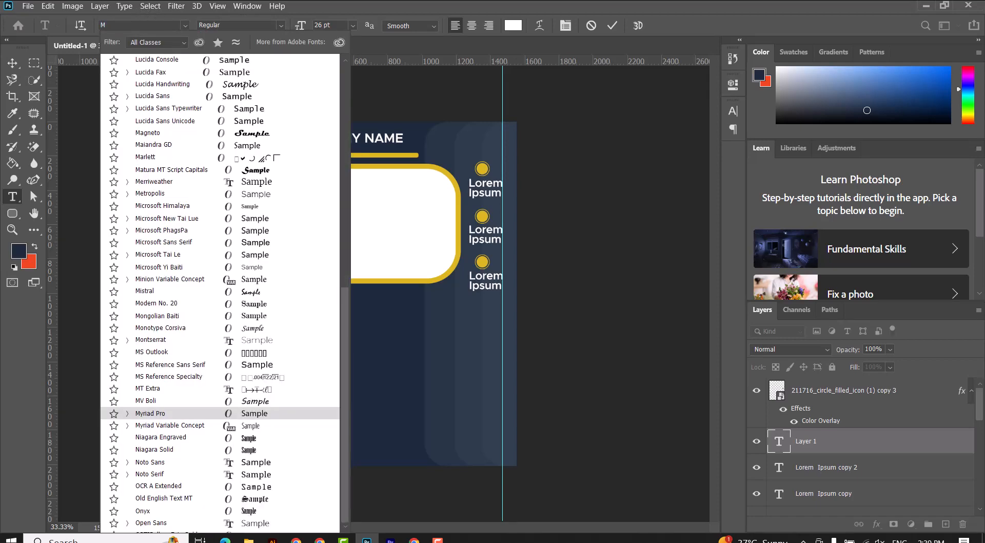
text(etropolis)
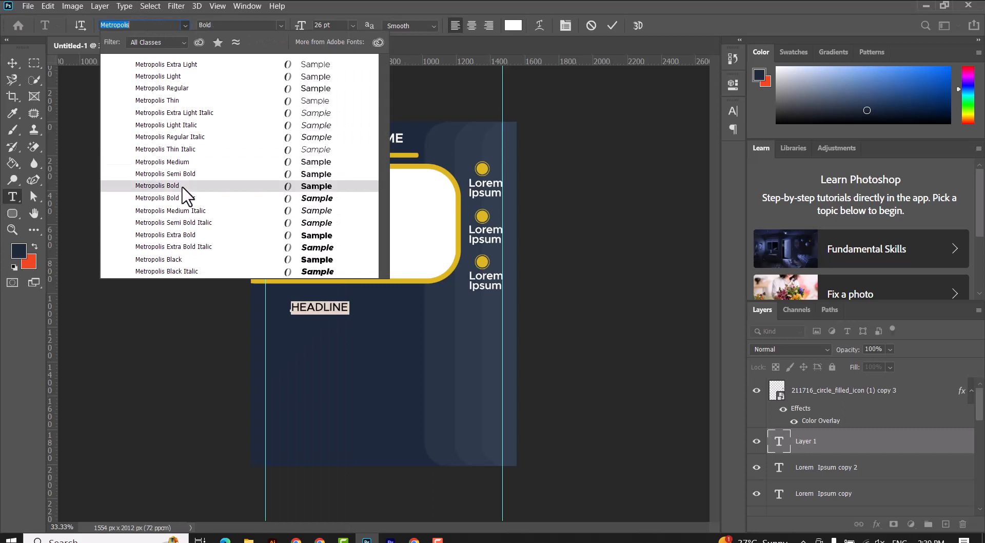
click(182, 186)
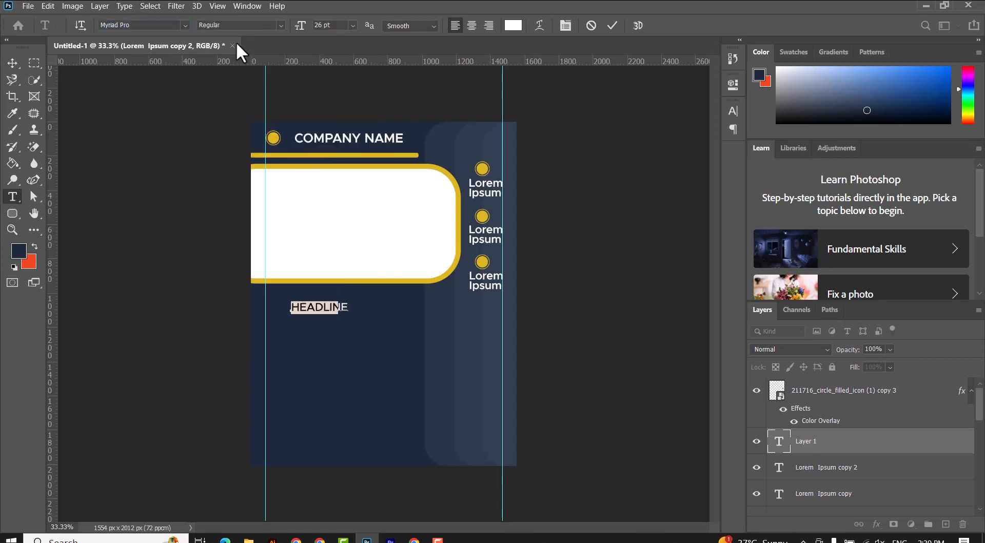
- Set the headline to 48 pt in the Bold Italic style
click(353, 26)
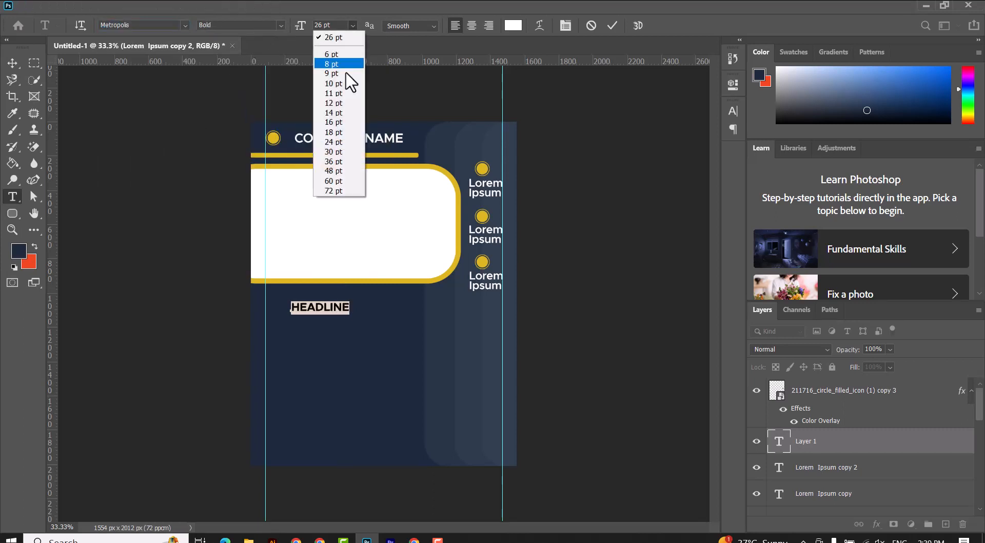
click(346, 170)
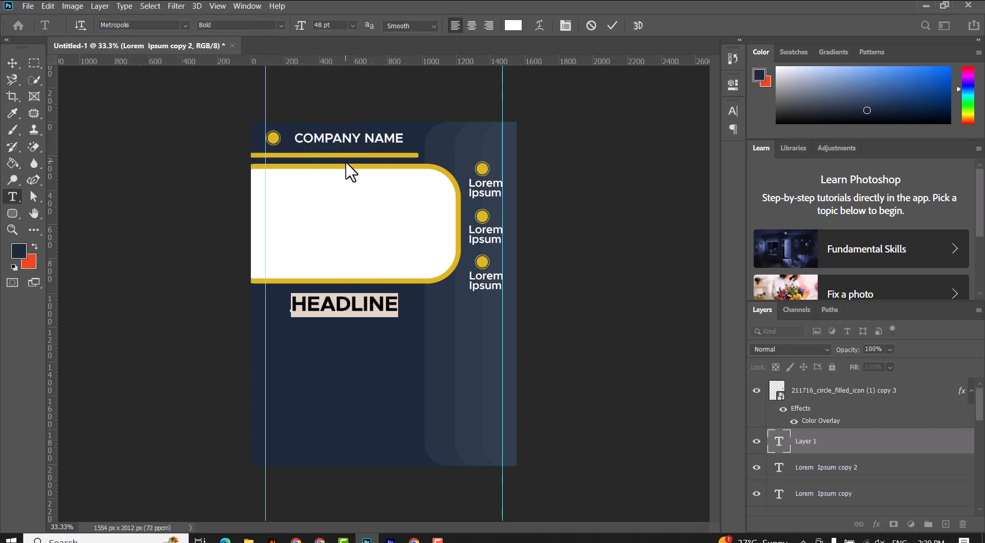
click(281, 26)
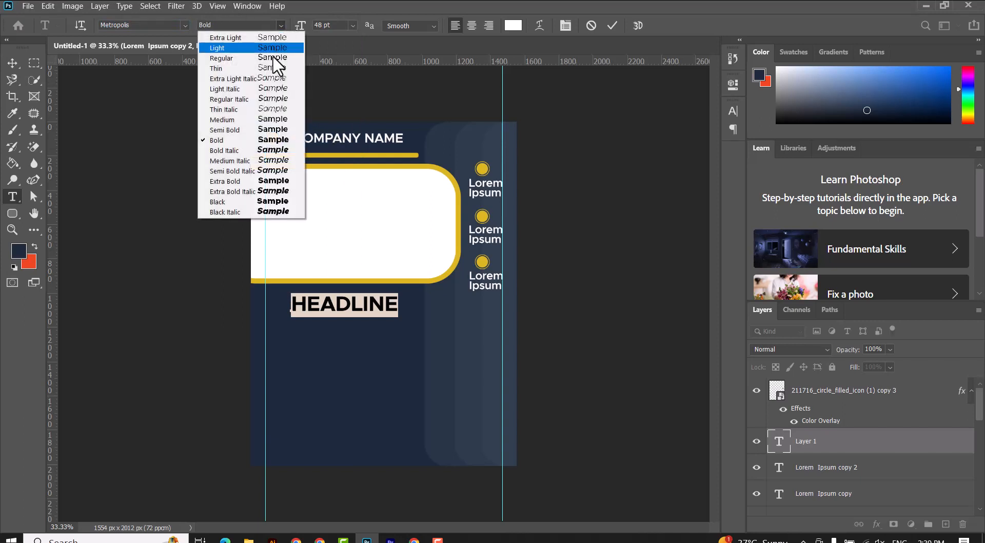
click(263, 150)
click(612, 25)
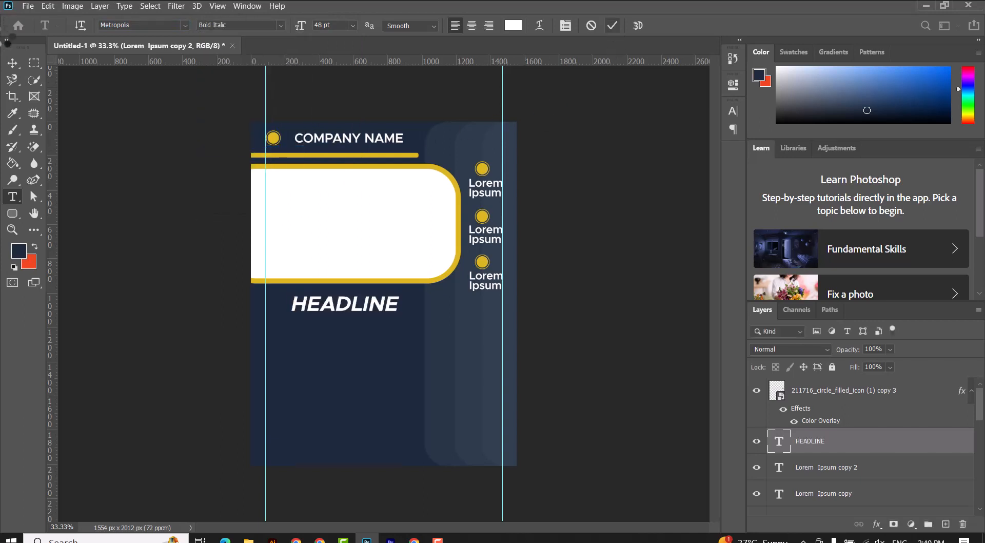
- Align the headline with the flyer's left margin guide and add vertical guides at its right edge and slightly beyond
click(12, 63)
drag(318, 304, 294, 310)
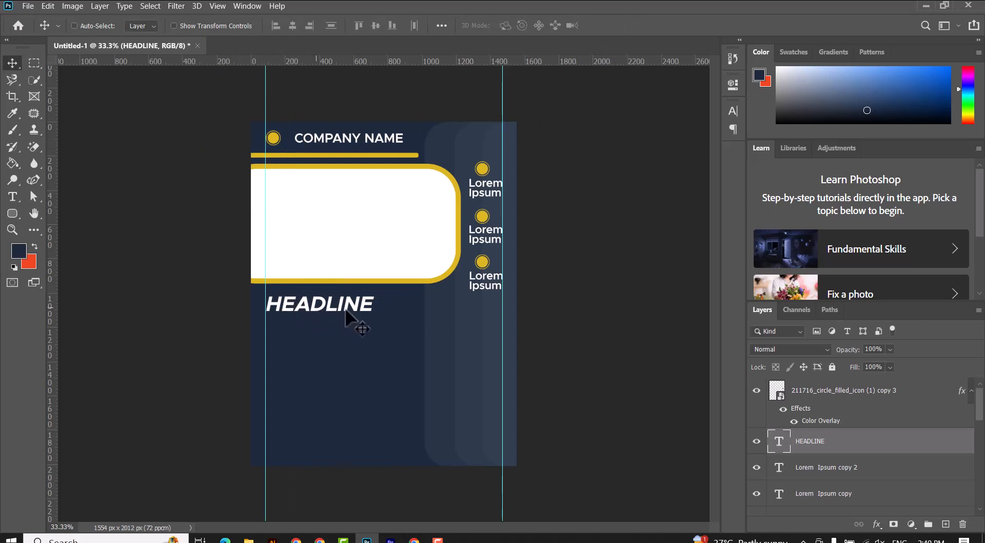
drag(51, 322, 375, 342)
drag(53, 352, 383, 351)
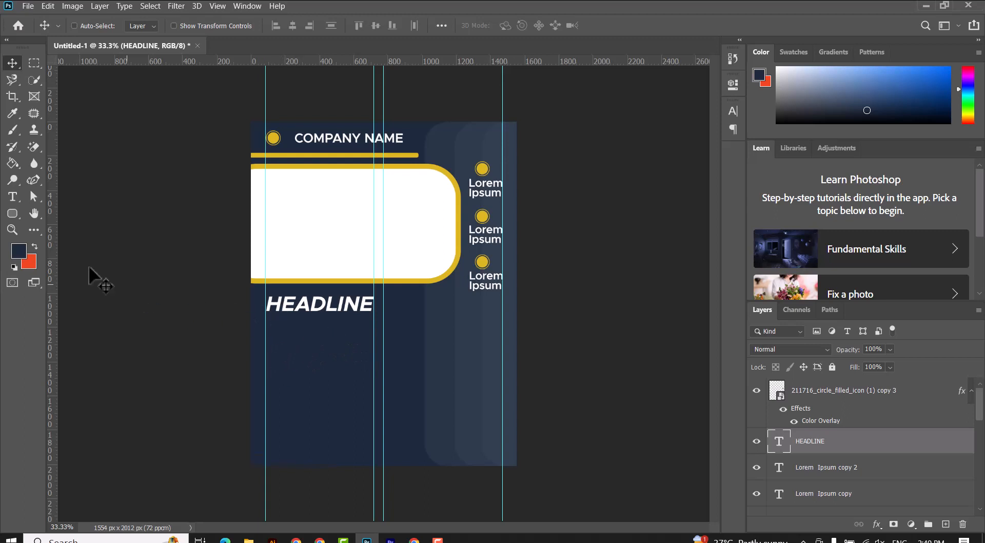
- Duplicate the headline text directly below the original
right_click(299, 304)
click(319, 312)
drag(313, 306, 312, 328)
- Replace the duplicated headline's text with "SUBHEADLINE HERE"
key(t)
double_click(313, 332)
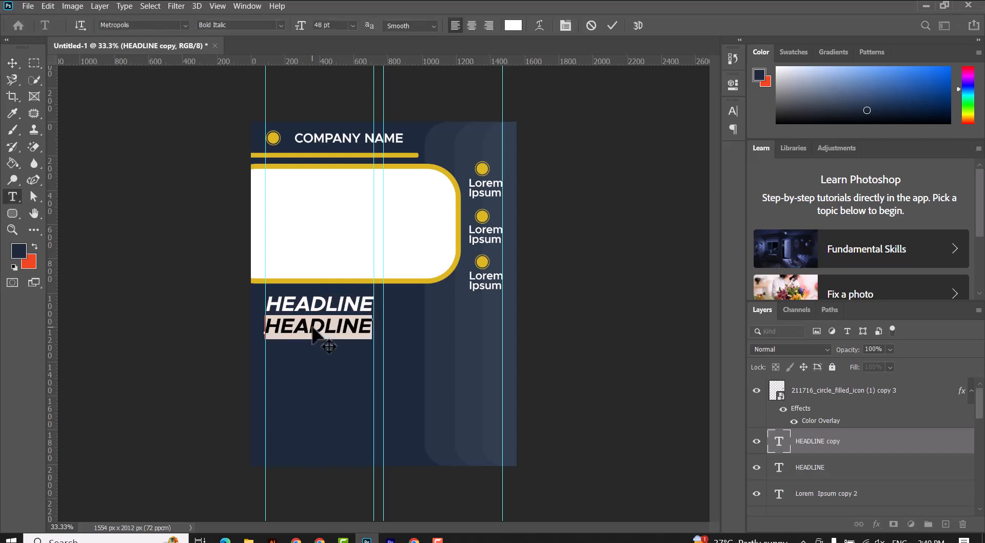
text(SUBL)
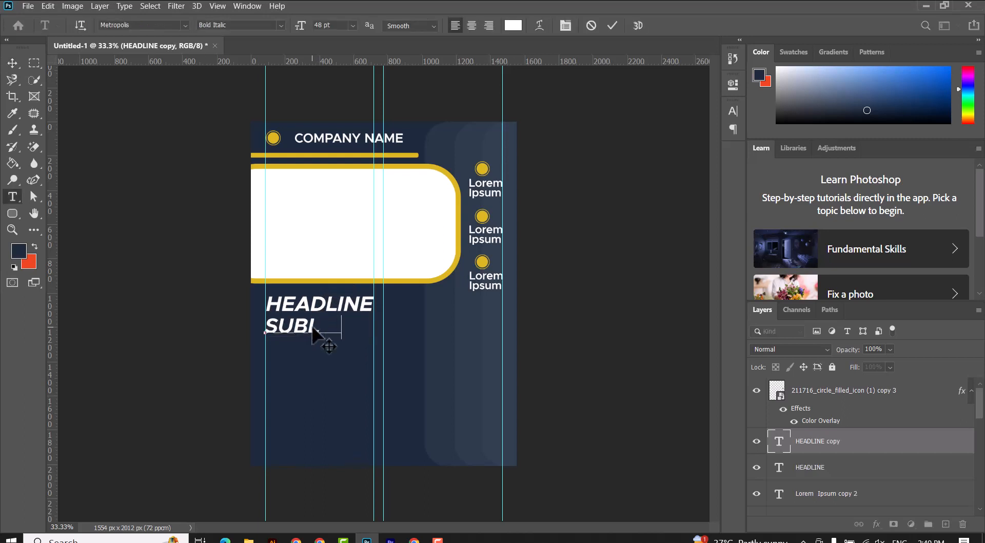
text(INE)
key(Delete)
key(Delete)
key(Delete)
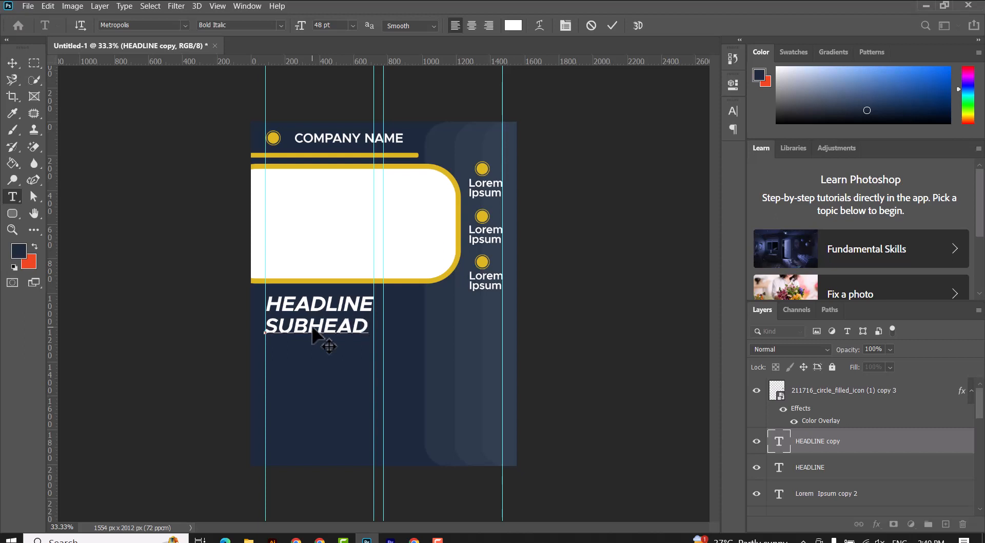
text(INE)
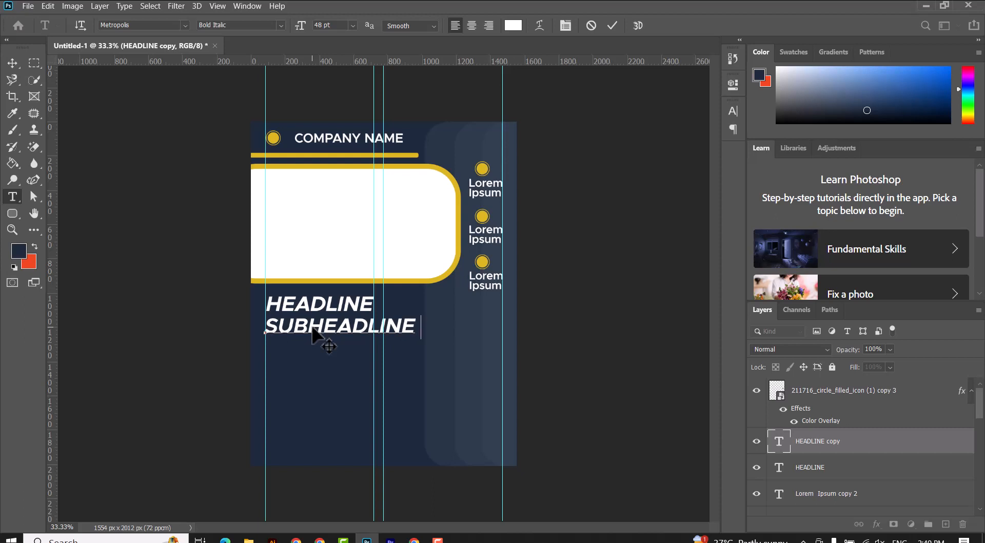
text( HERE)
- Set the subheadline text to 24 pt so it spans the headline's width
key(ctrl+a)
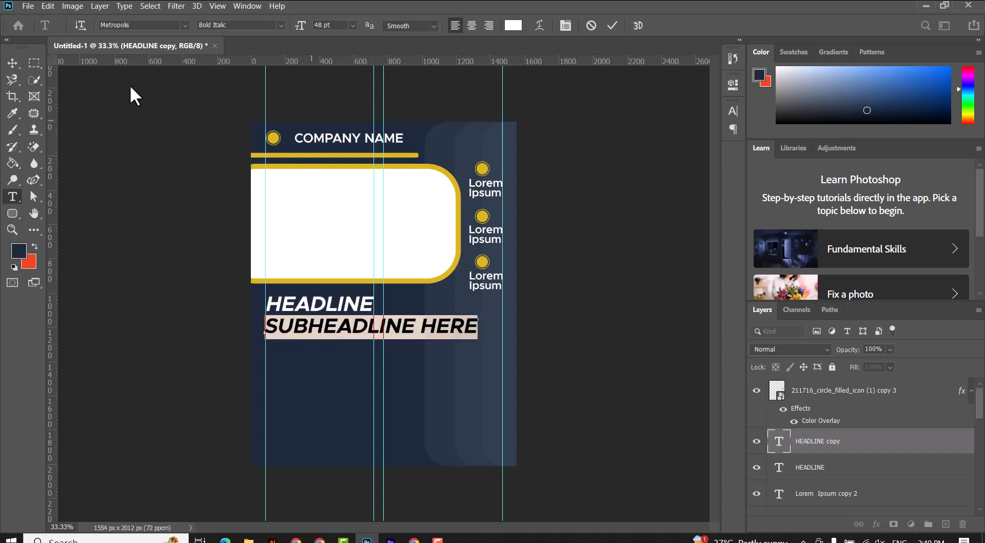
click(280, 25)
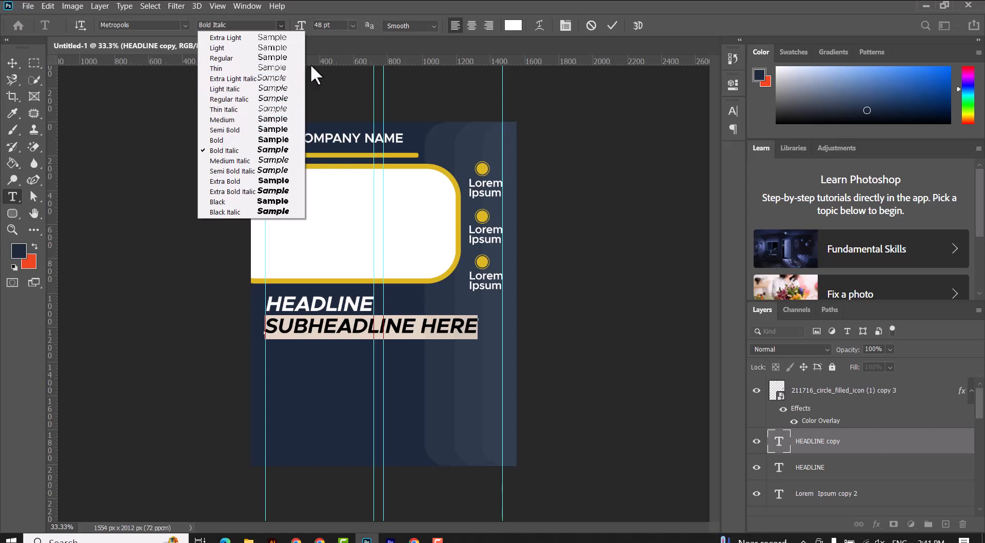
click(351, 24)
click(351, 25)
click(338, 112)
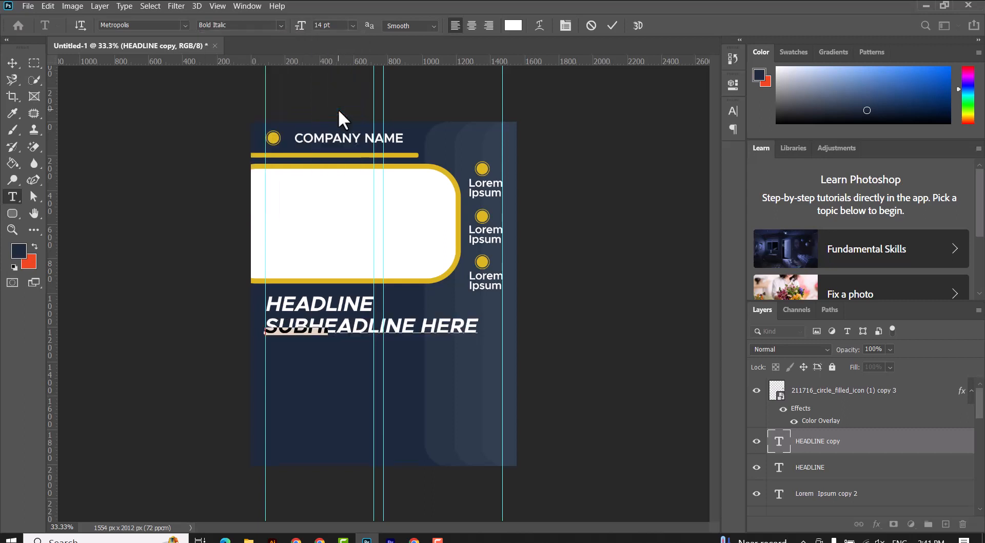
click(352, 25)
click(338, 142)
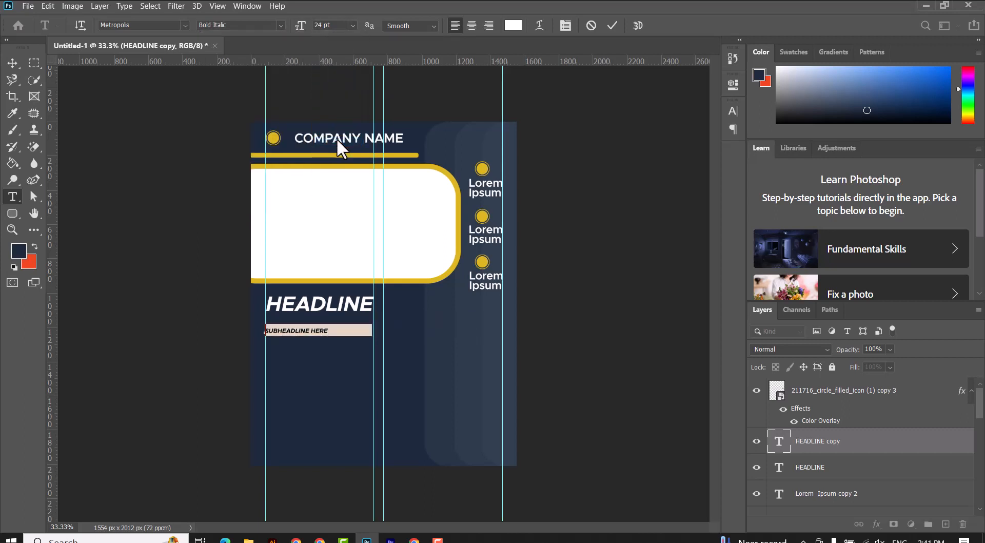
click(611, 26)
- Move the subheadline up so it sits close beneath the headline
click(13, 63)
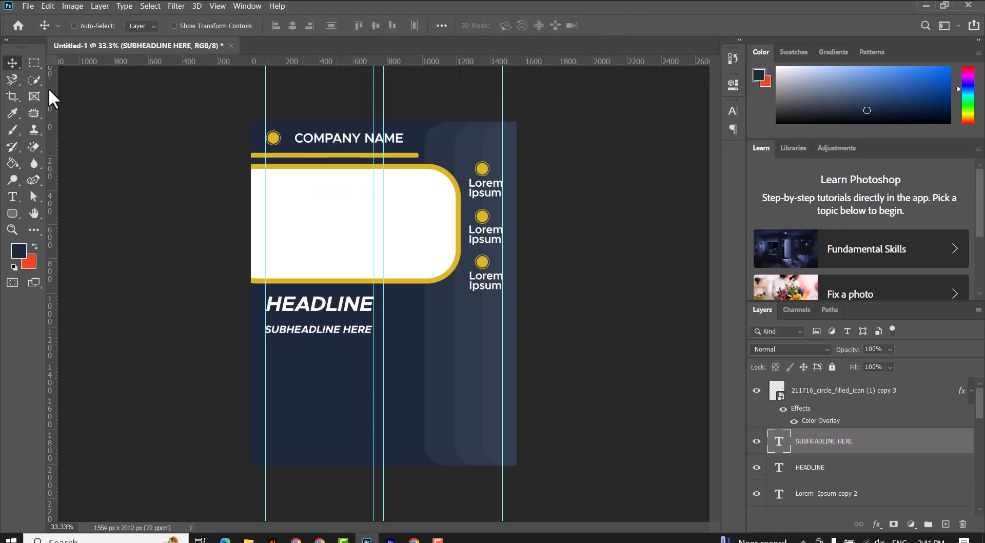
key(shift+Up)
key(shift+Up)
key(shift+Up)
key(shift+Up)
key(shift+Up)
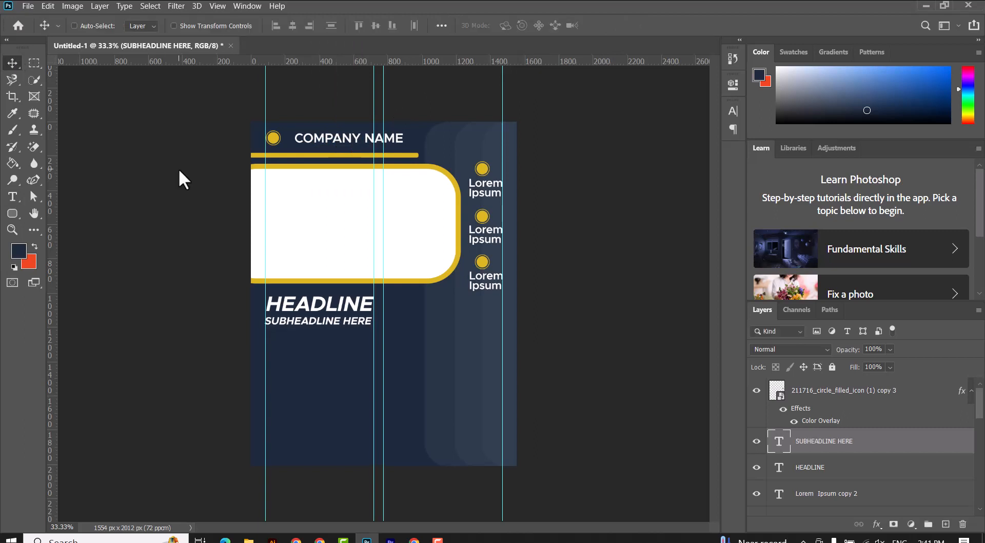
- Add a placeholder paragraph box below the subheadline, spanning the headline's width, in Metropolis Regular at 24 pt
click(13, 196)
drag(267, 346, 376, 392)
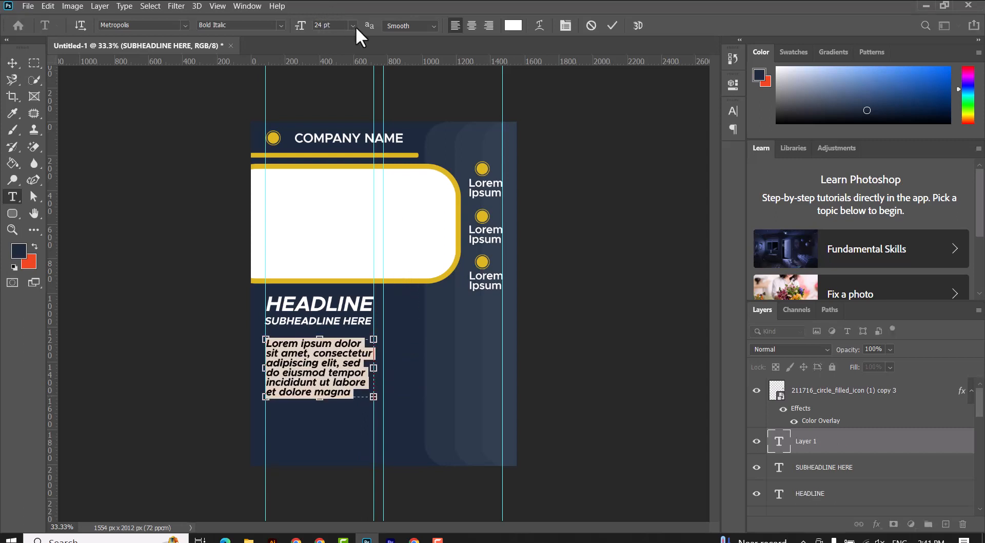
click(282, 24)
click(231, 62)
click(353, 26)
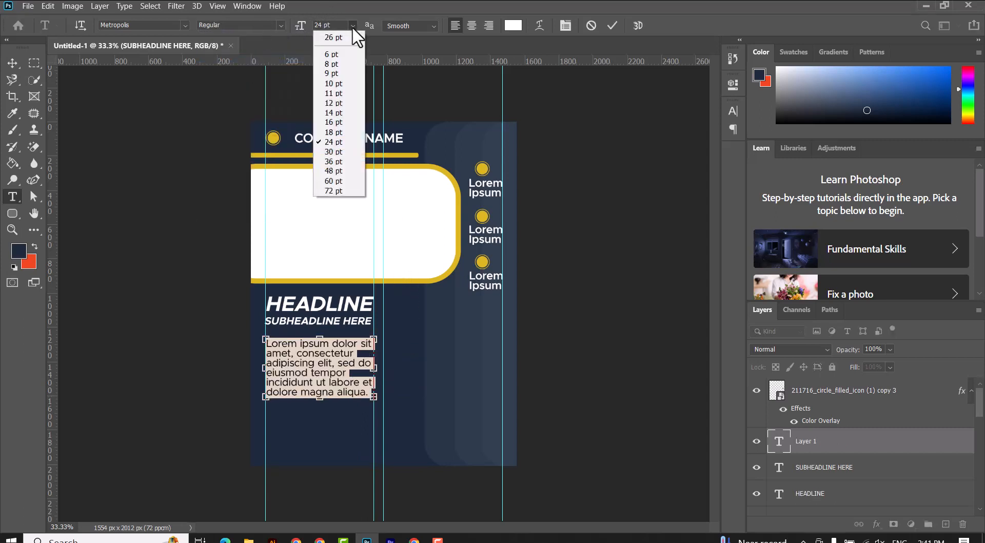
click(612, 24)
- Duplicate the placeholder paragraph directly below the original
click(12, 62)
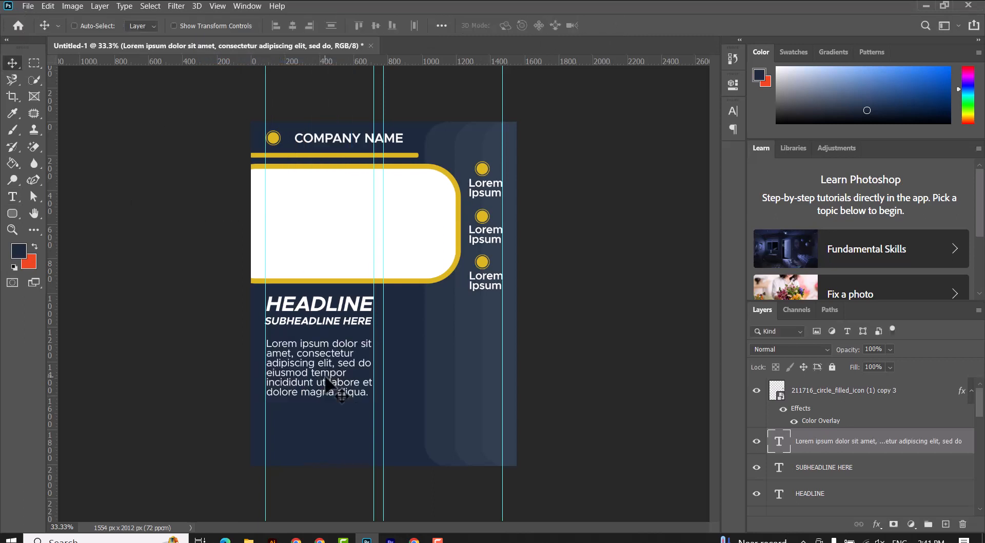
drag(327, 379, 327, 442)
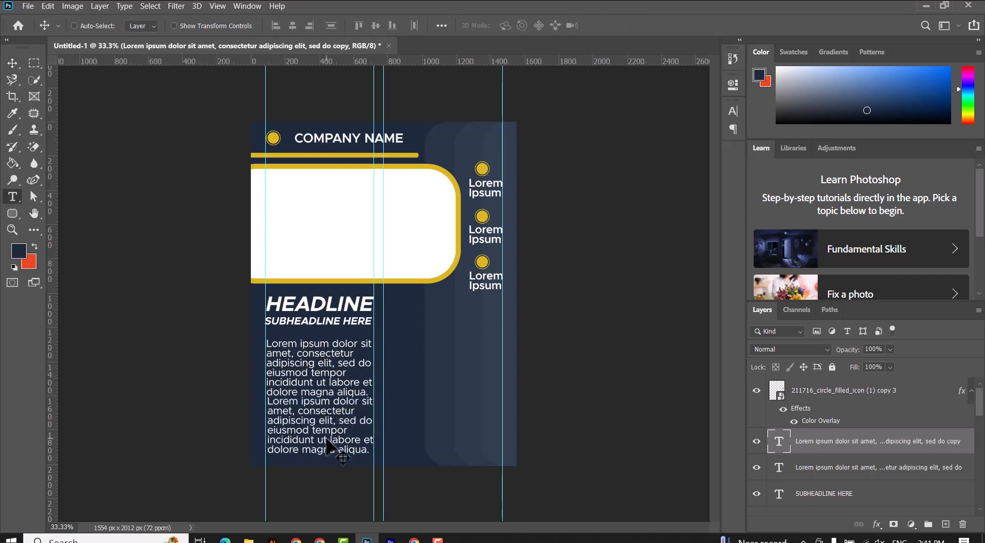
double_click(327, 443)
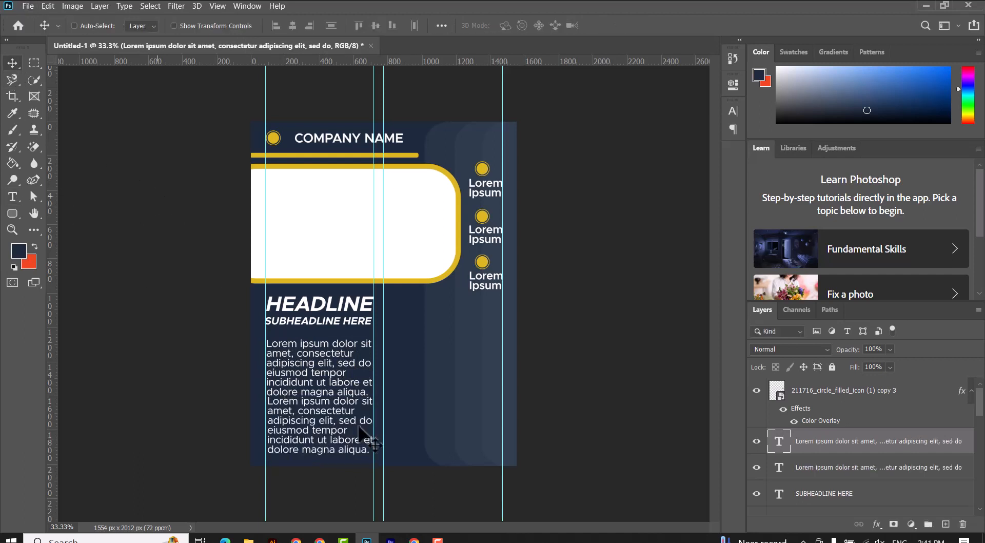
- Scale the duplicate paragraph down to 95.72% so it fits the headline's width
key(ctrl+t)
drag(375, 455, 372, 451)
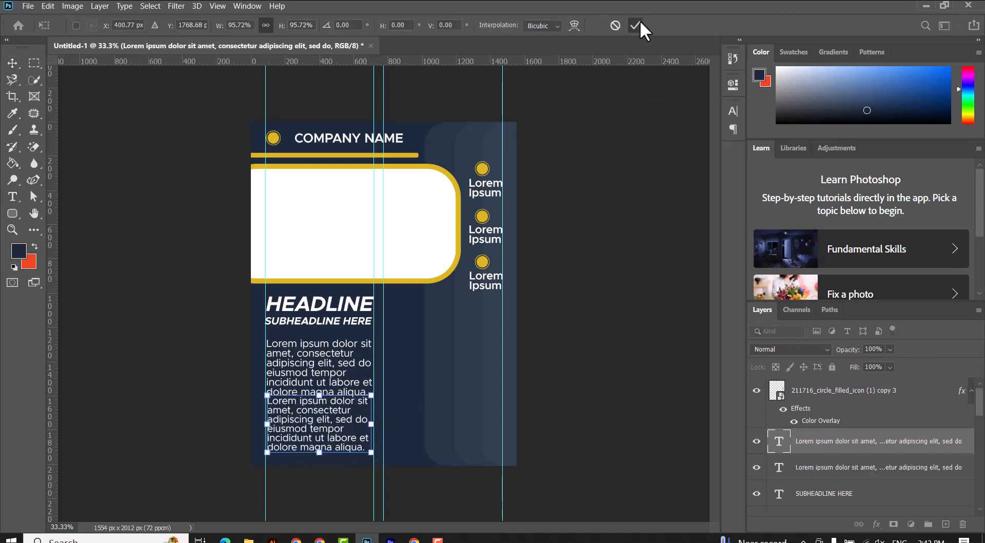
click(635, 25)
- Replace the duplicate paragraph with a new, shorter placeholder text box below the first paragraph, spanning the headline's width
key(Delete)
click(13, 198)
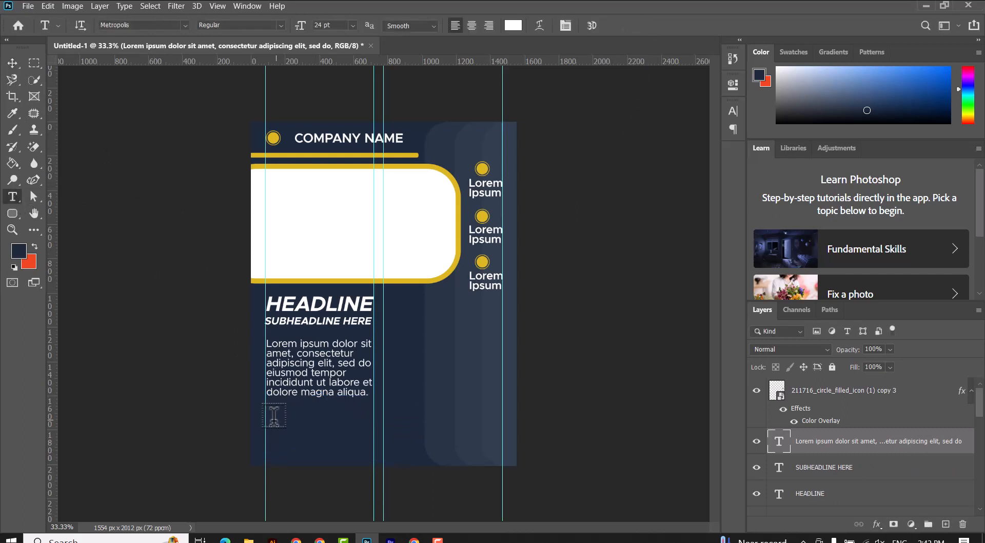
drag(266, 416, 370, 441)
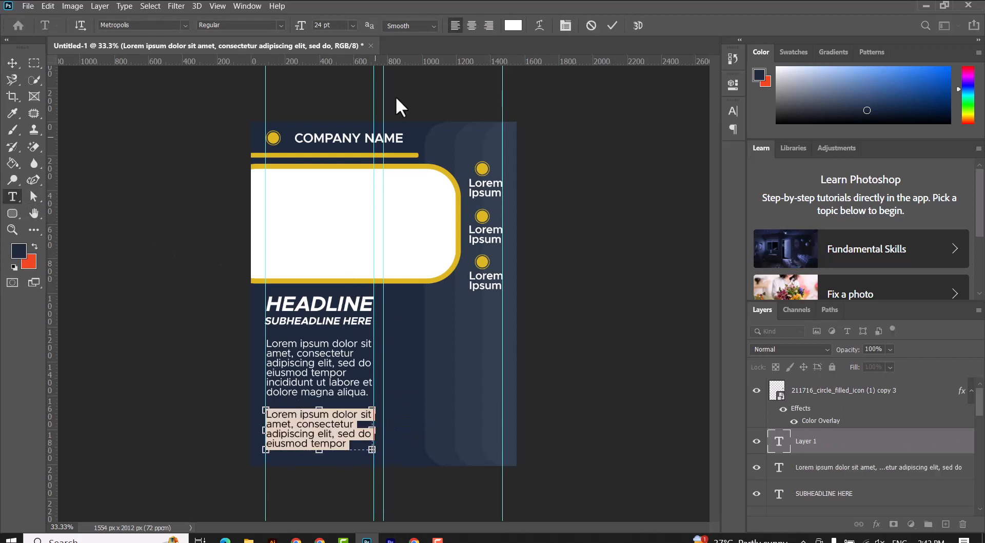
click(610, 26)
click(12, 63)
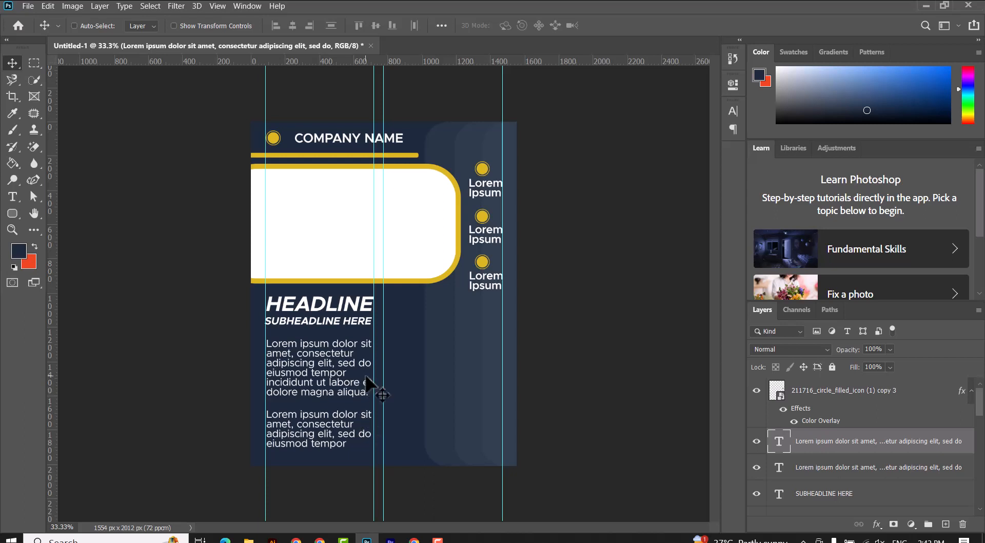
- Draw a white rounded rectangle about 642 × 375 px overhanging the flyer's lower right edge, with 122 px corner radii
click(13, 213)
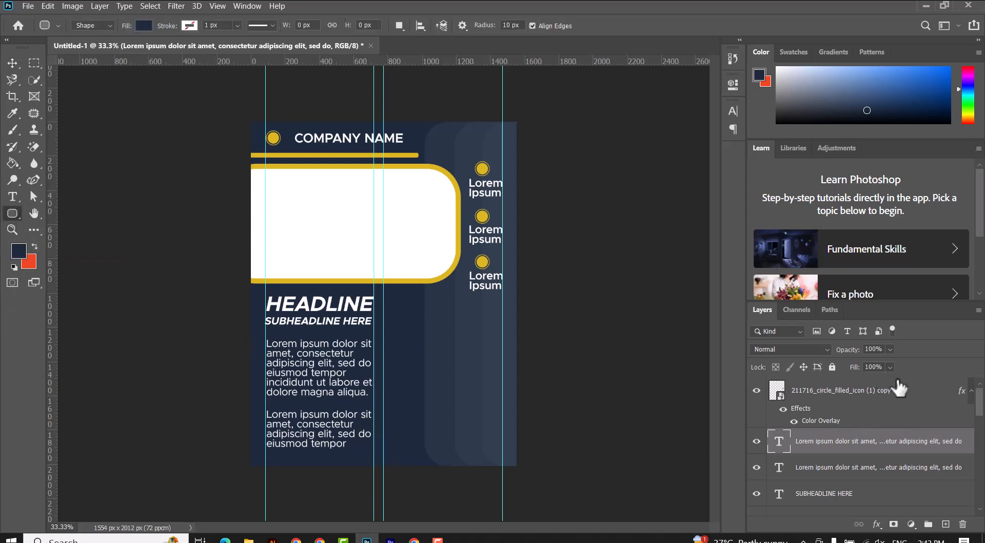
click(899, 388)
drag(446, 320, 550, 368)
drag(547, 368, 557, 374)
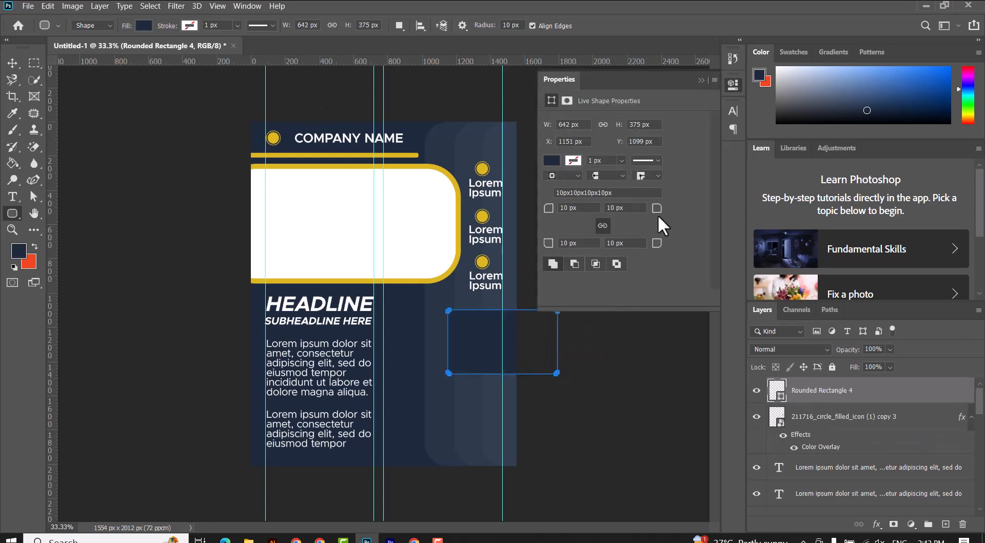
mouse_move(657, 210)
mouse_down()
mouse_move(690, 212)
mouse_move(675, 211)
mouse_up()
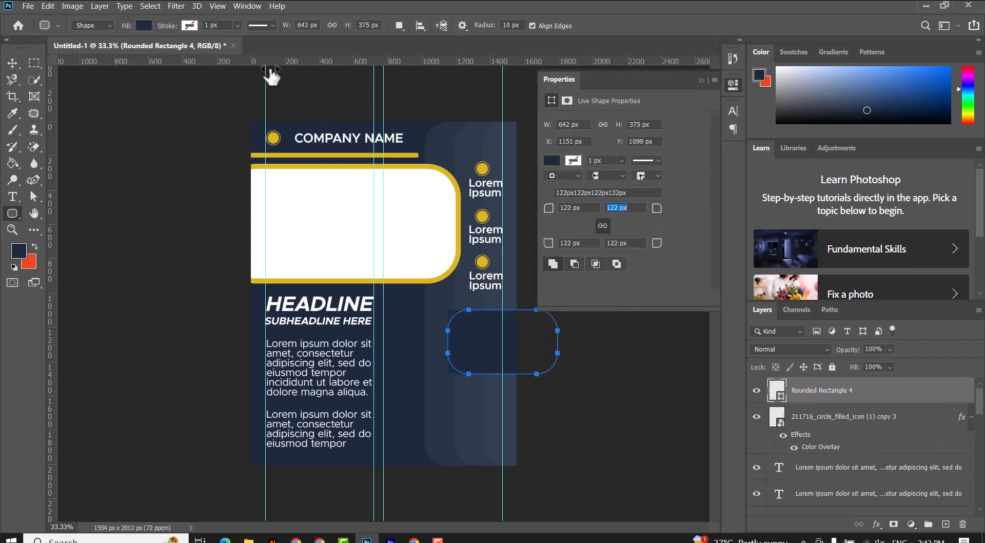
click(144, 25)
click(78, 95)
key(v)
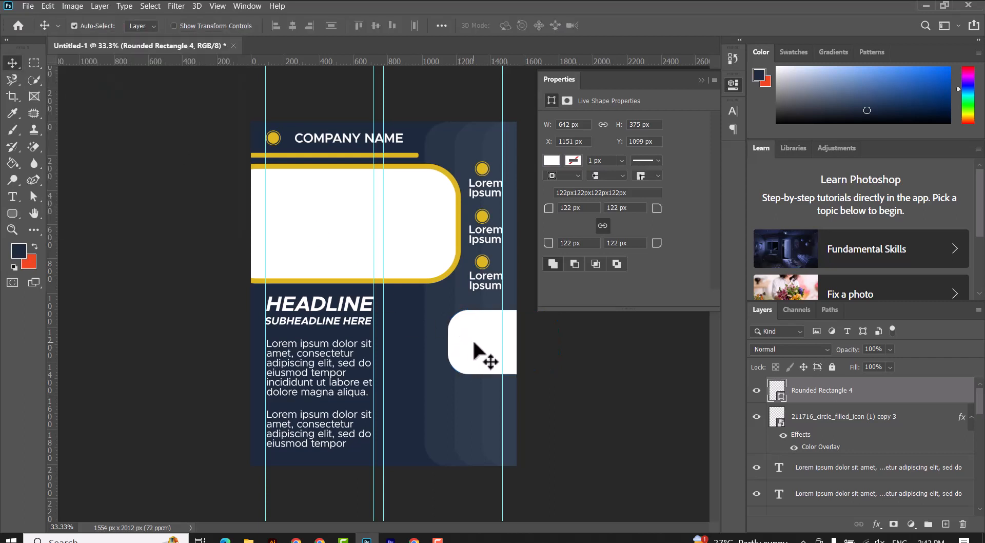
- Resize the white rounded rectangle to about 565 × 217 px
key(ctrl+t)
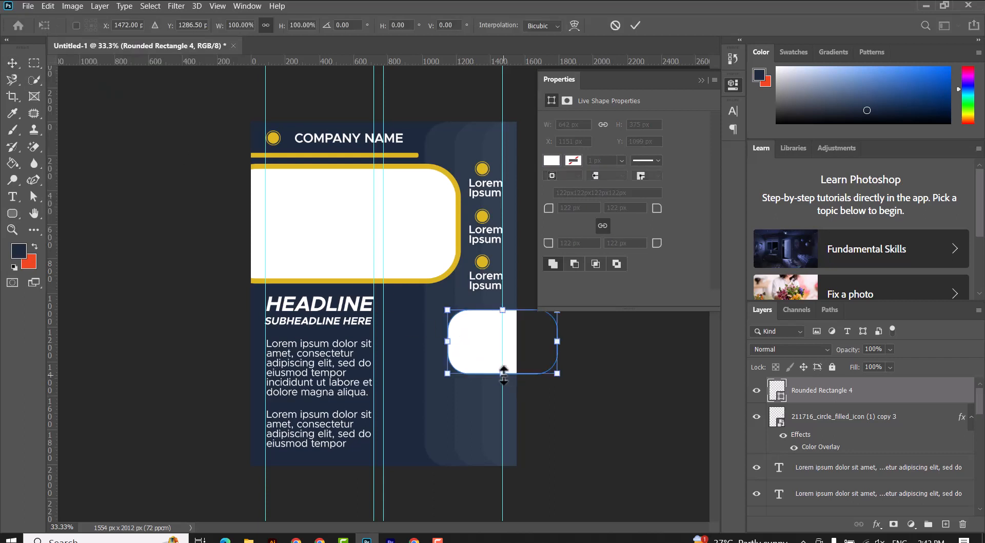
drag(504, 373, 506, 347)
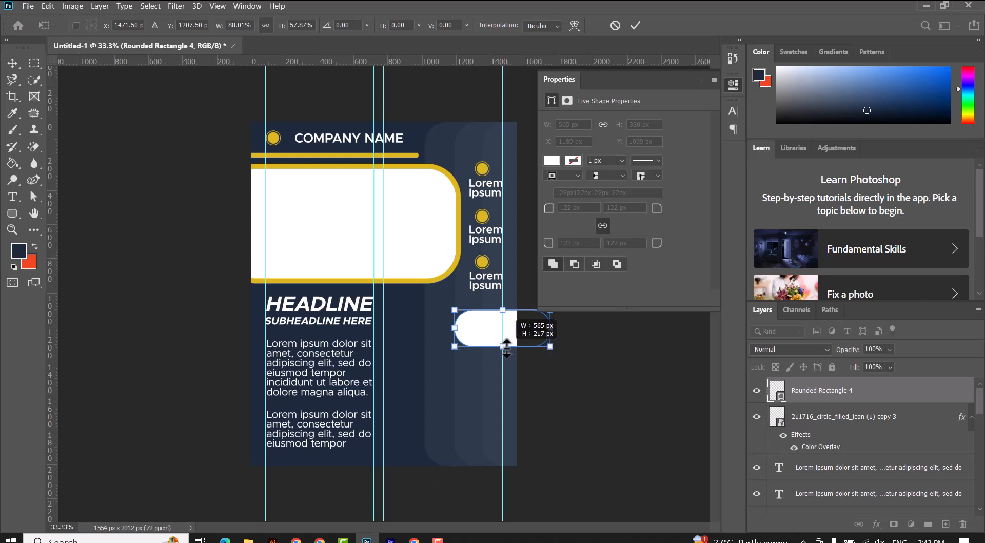
click(636, 25)
click(701, 81)
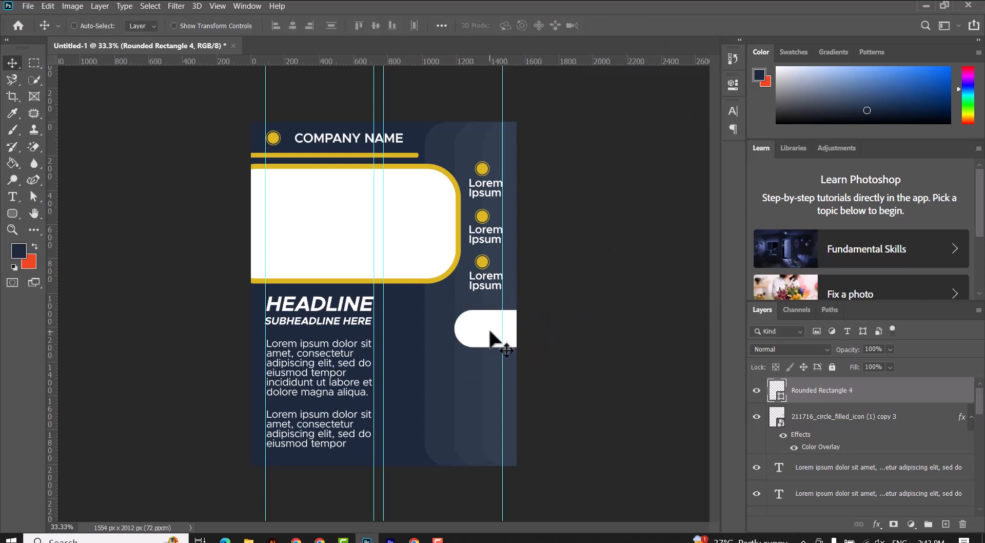
- Duplicate the white rounded rectangle twice below the original and adjust the vertical spacing of the three shapes
drag(490, 338, 492, 446)
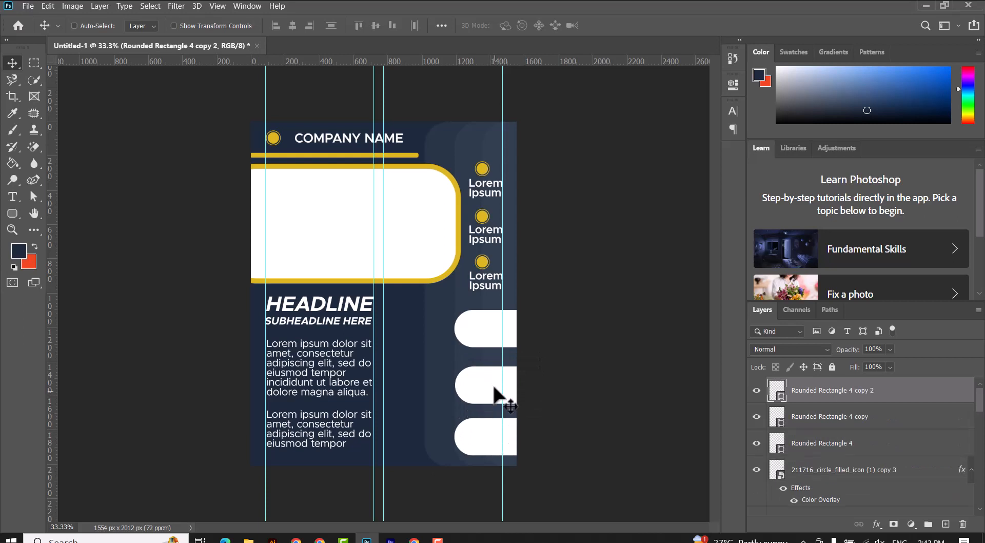
right_click(494, 387)
click(508, 398)
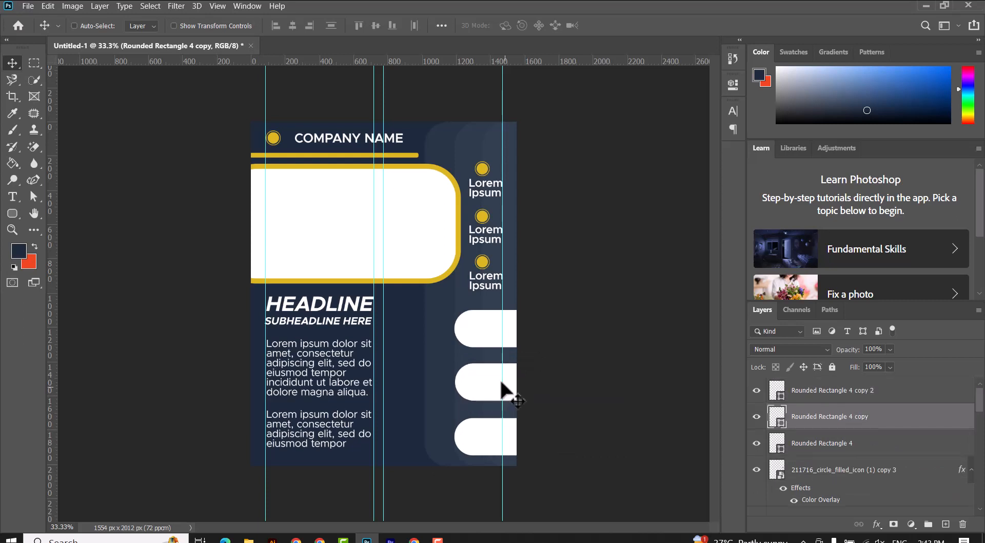
right_click(480, 333)
click(488, 339)
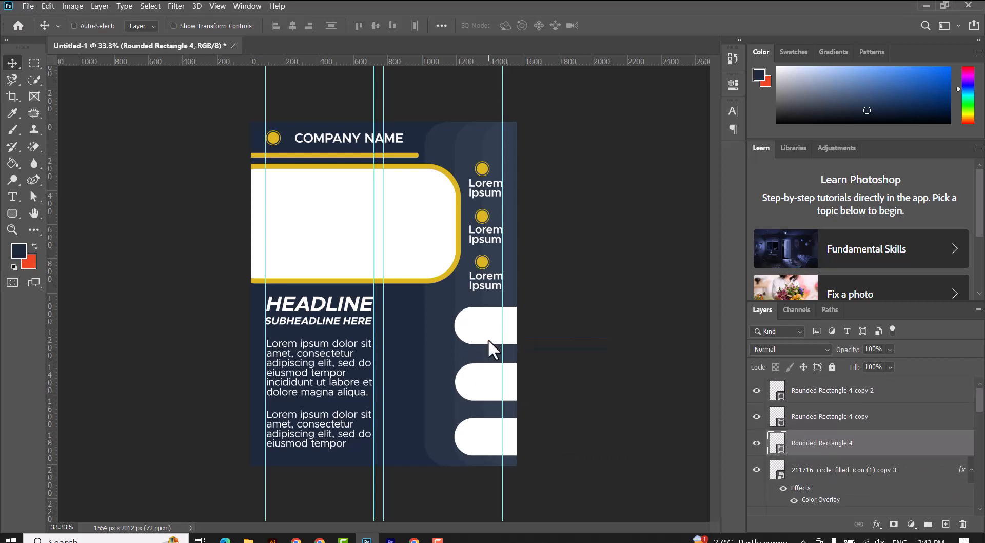
- Delete the two lower copies of the white rounded rectangle
right_click(490, 440)
click(501, 444)
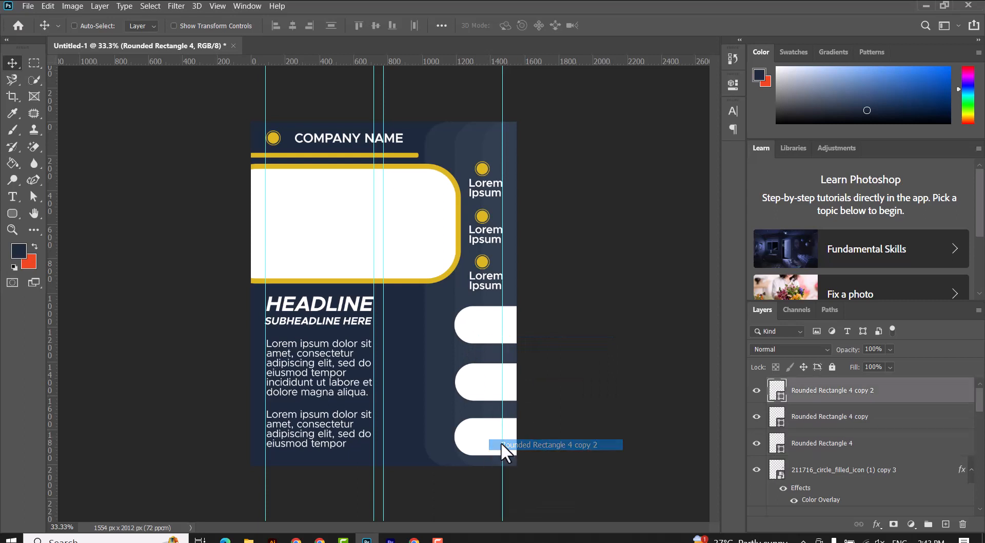
key(Delete)
right_click(487, 391)
click(500, 386)
key(Delete)
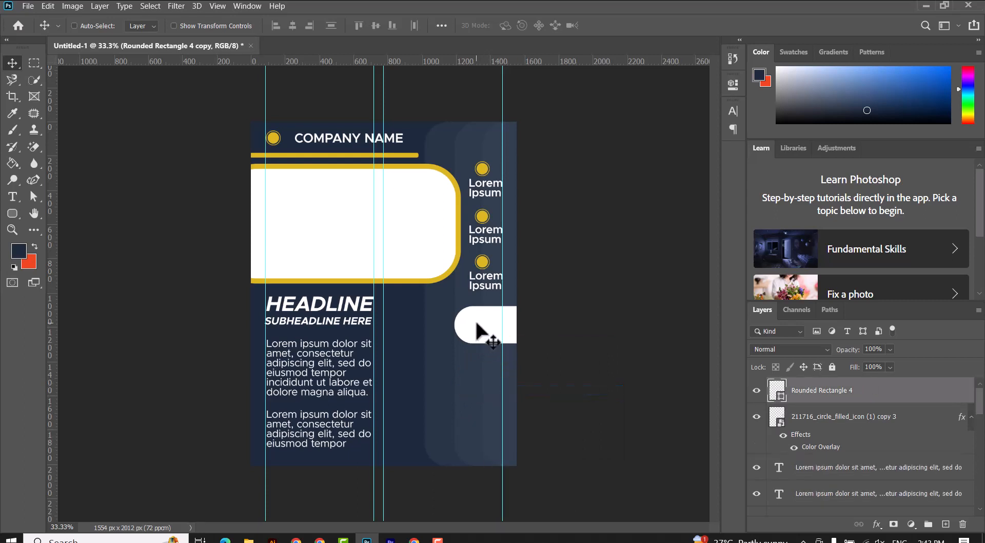
- Make the white rounded rectangle slightly taller and place two evenly spaced copies of it below
right_click(494, 329)
click(495, 331)
key(ctrl+t)
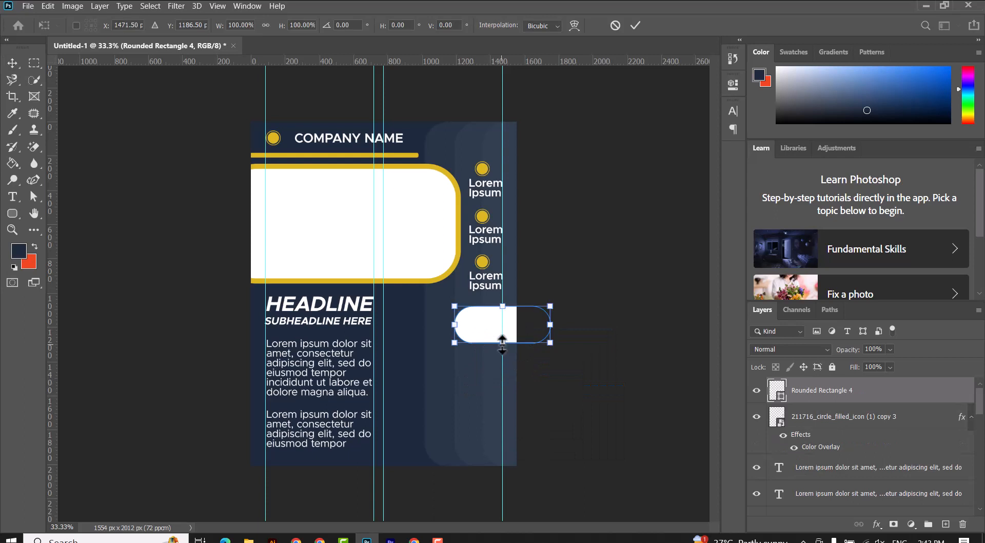
drag(503, 343, 490, 442)
click(635, 26)
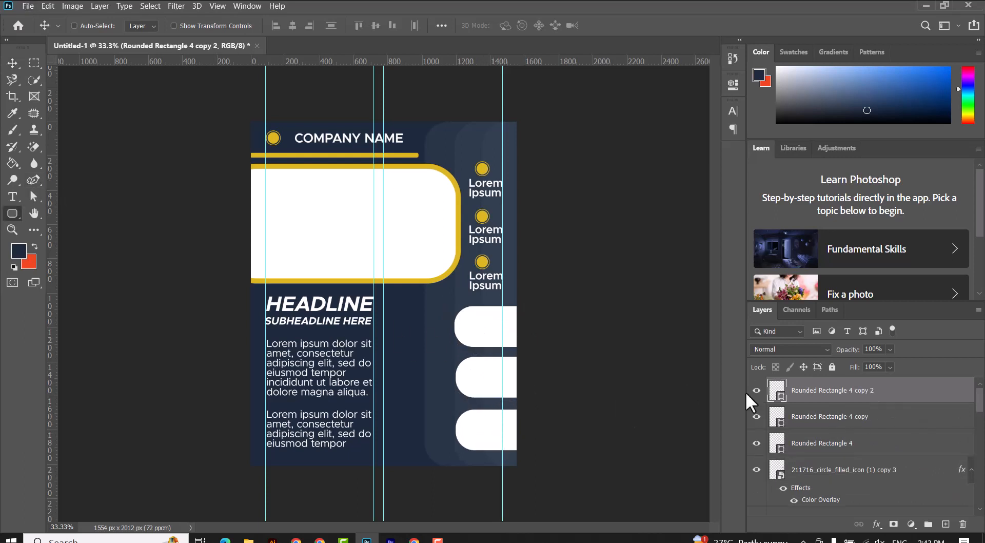
- Draw a yellow rounded bar about 978 × 149 px with 60 px corners across the uppermost white shape and copy it onto the other two
key(u)
drag(439, 321, 551, 340)
drag(652, 209, 684, 209)
click(144, 25)
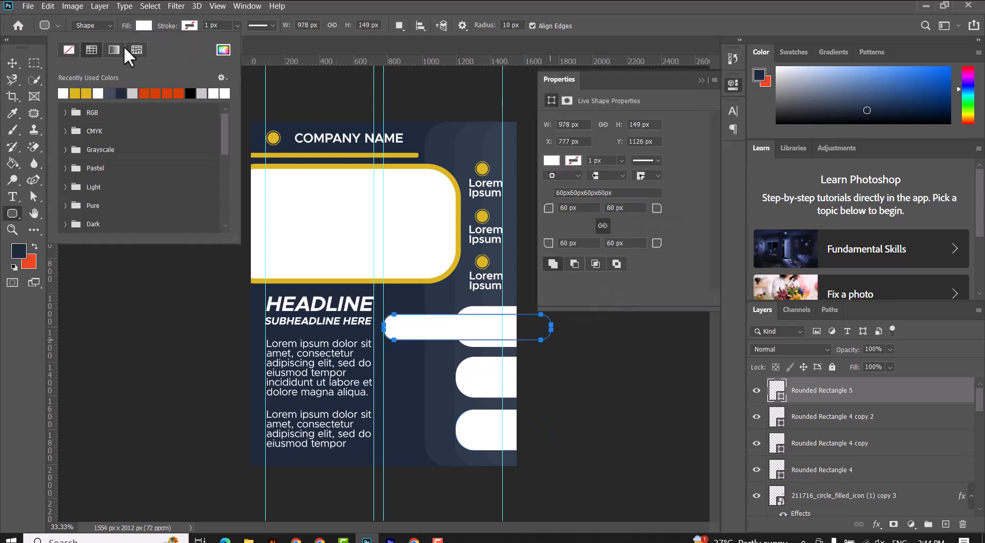
click(76, 92)
key(v)
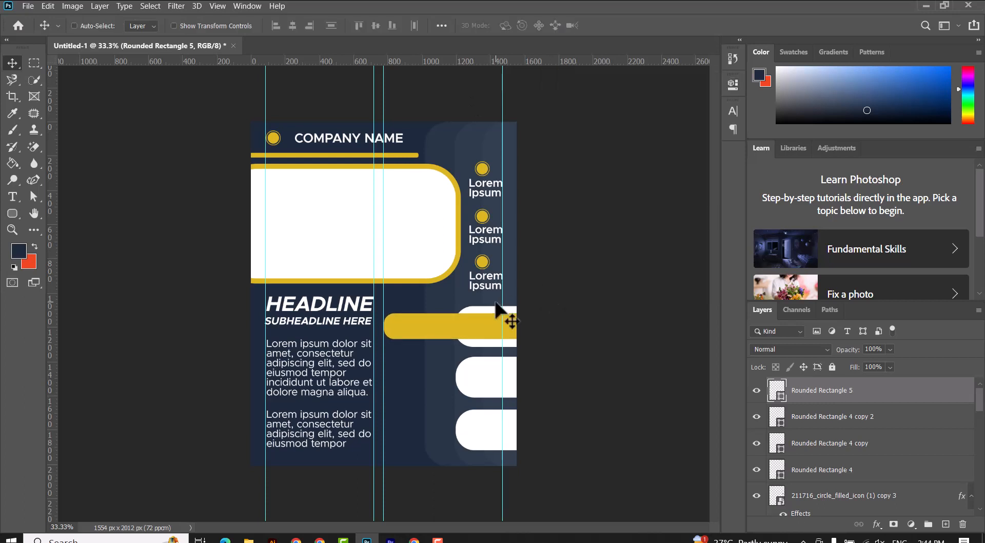
drag(483, 321, 484, 426)
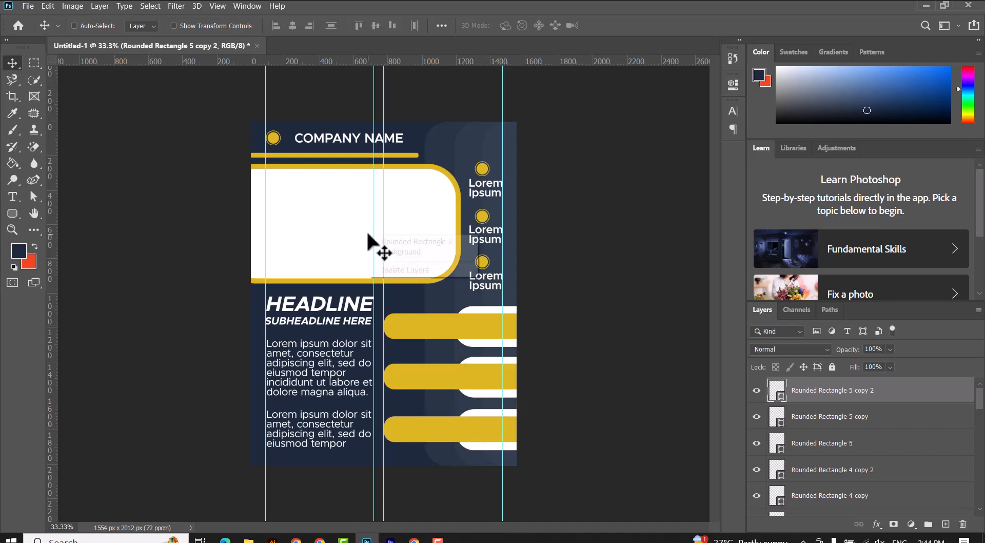
- Place the smartworks-coworking photo directly above the white panel's layer, scaled to 8.75%, and clip it to the panel
ctrl+click(365, 269)
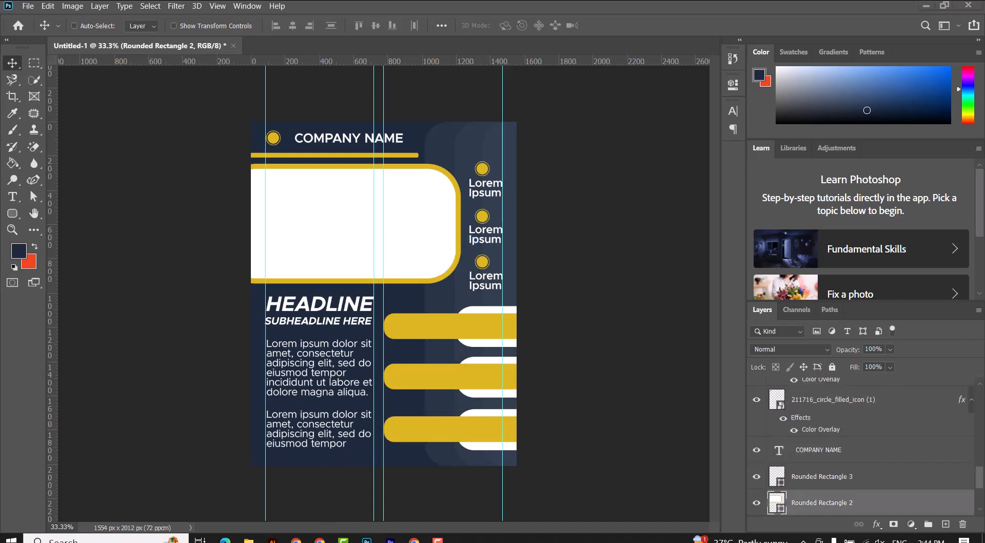
key(alt+Tab)
drag(460, 155, 321, 242)
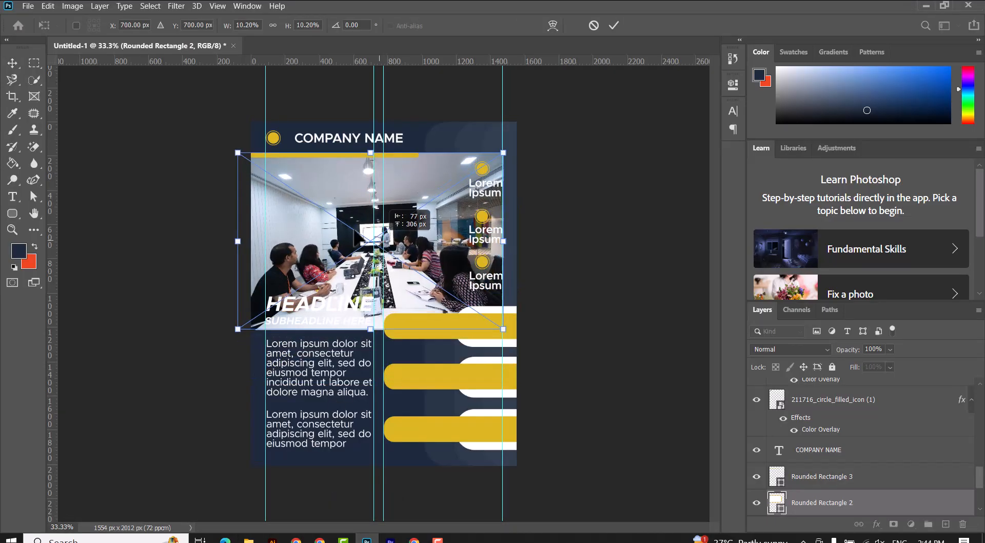
drag(237, 153, 280, 182)
drag(359, 233, 316, 206)
click(610, 27)
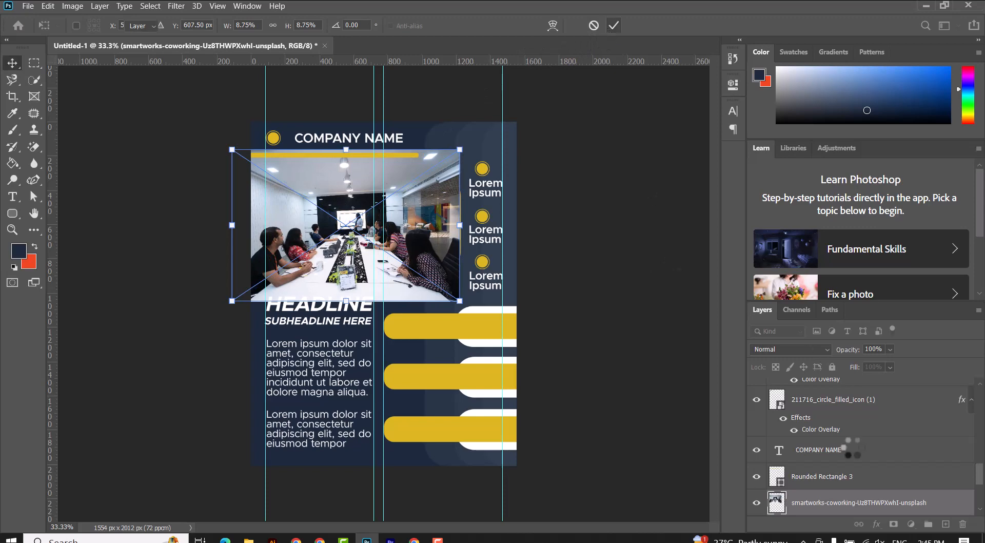
right_click(867, 508)
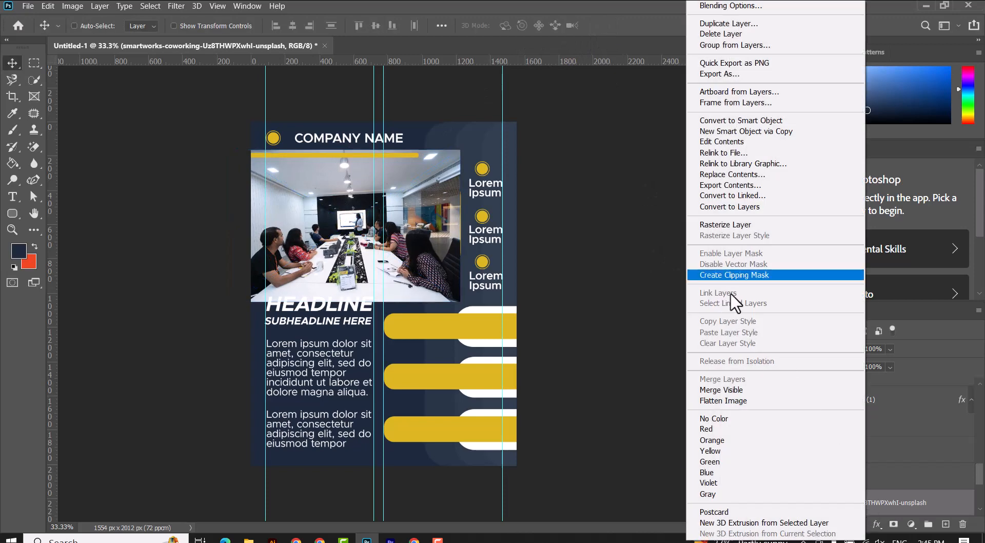
click(699, 276)
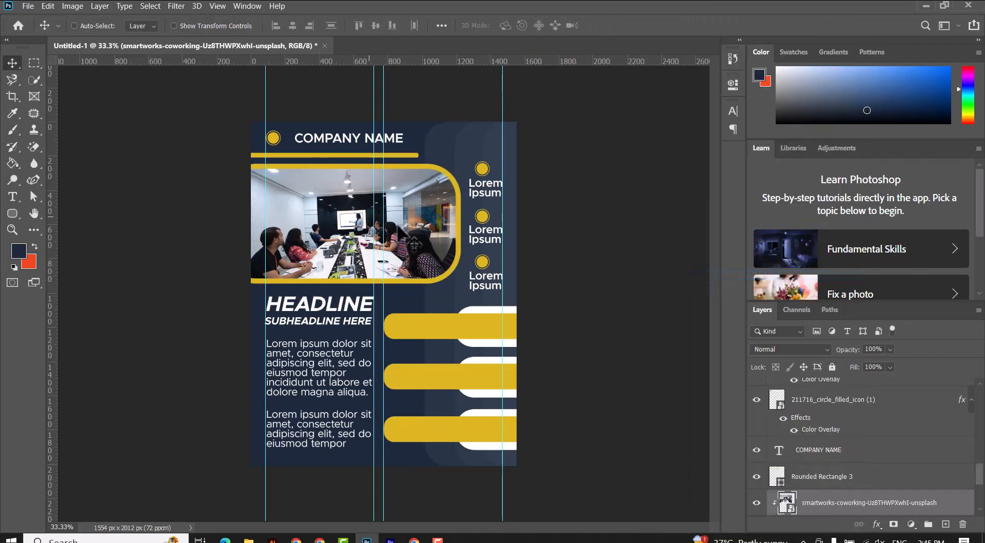
- Place the magnifier icon file above the first yellow bar, scaled down to fit inside the bar's left end
right_click(432, 329)
click(451, 331)
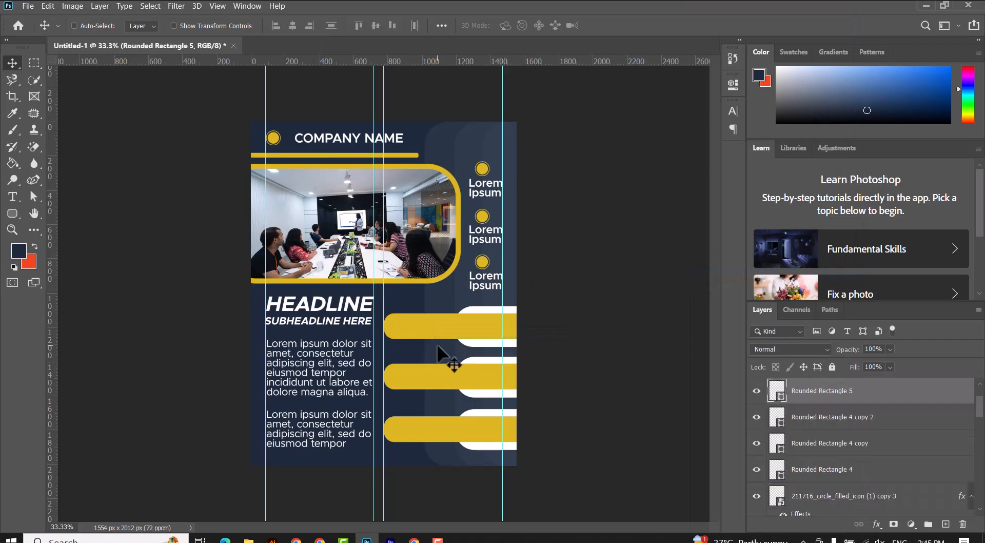
click(249, 540)
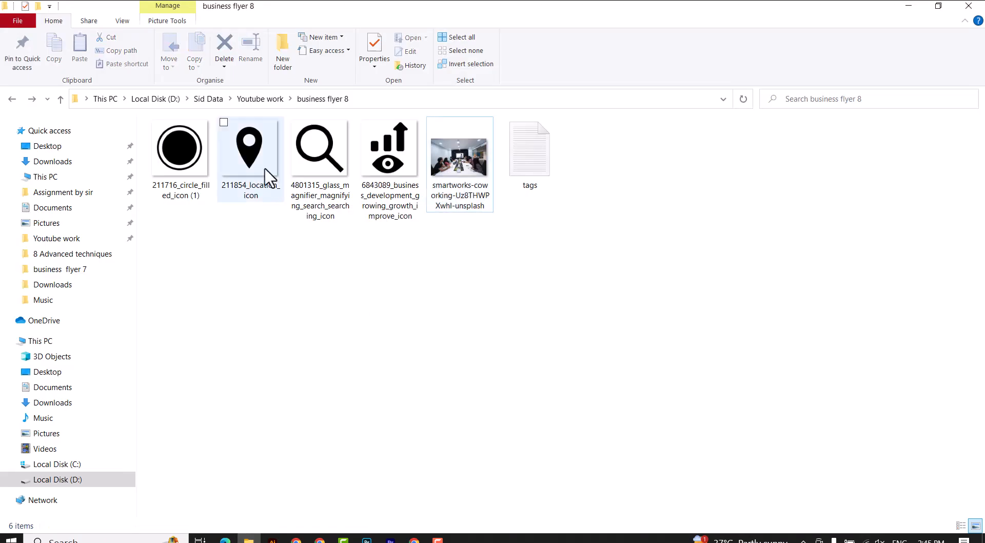
drag(308, 169, 402, 335)
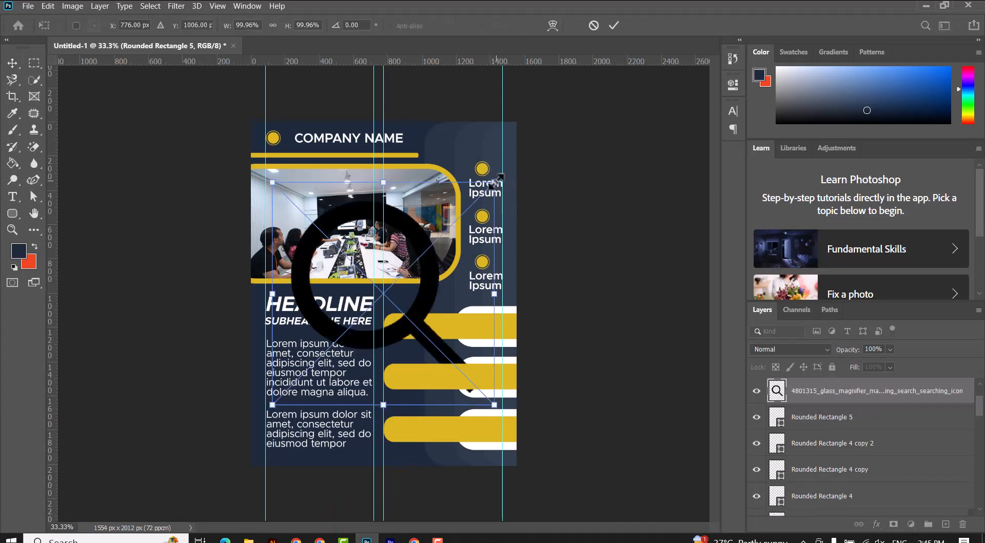
drag(452, 214, 402, 327)
key(Return)
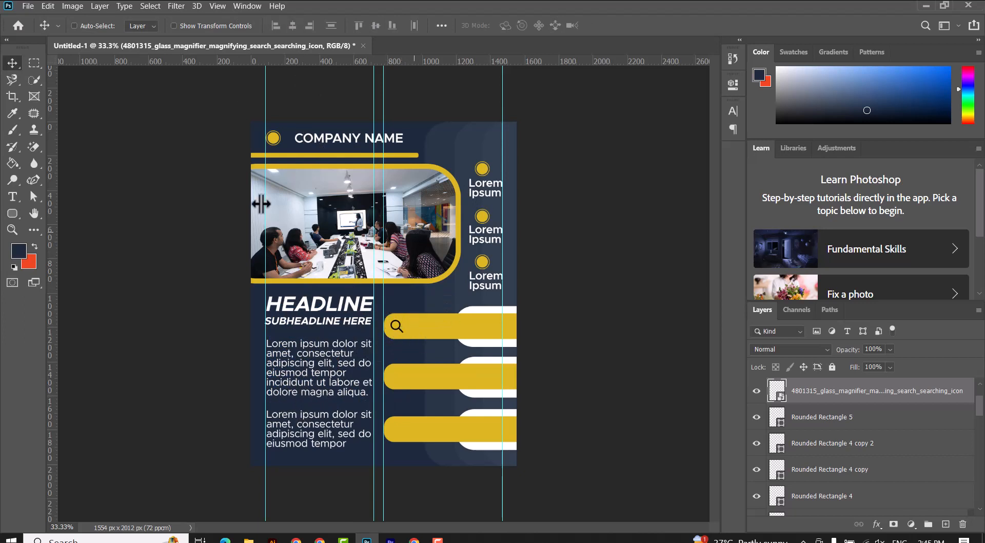
- Try to apply a white (ffffff) Color Overlay to the middle yellow bar
double_click(948, 388)
click(944, 381)
click(908, 378)
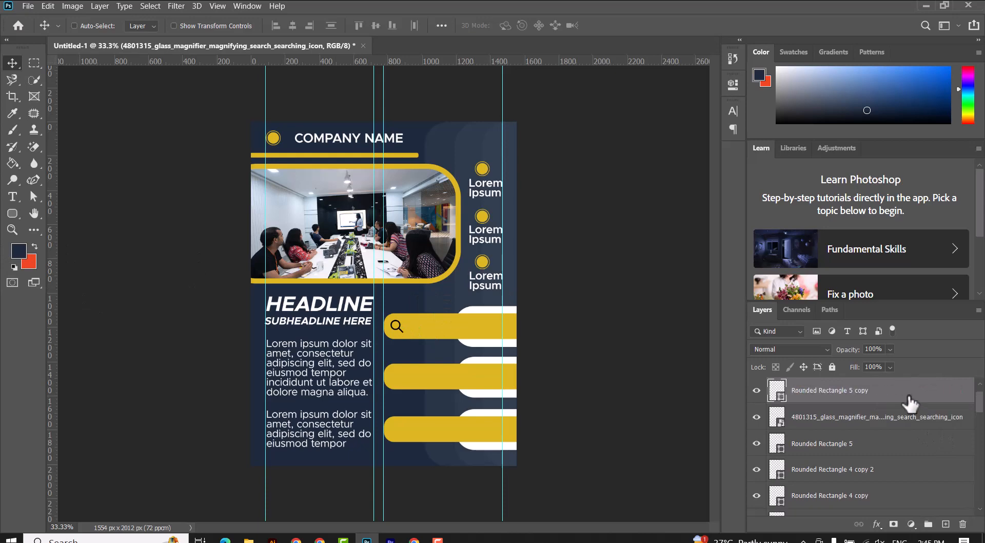
key(h)
double_click(760, 393)
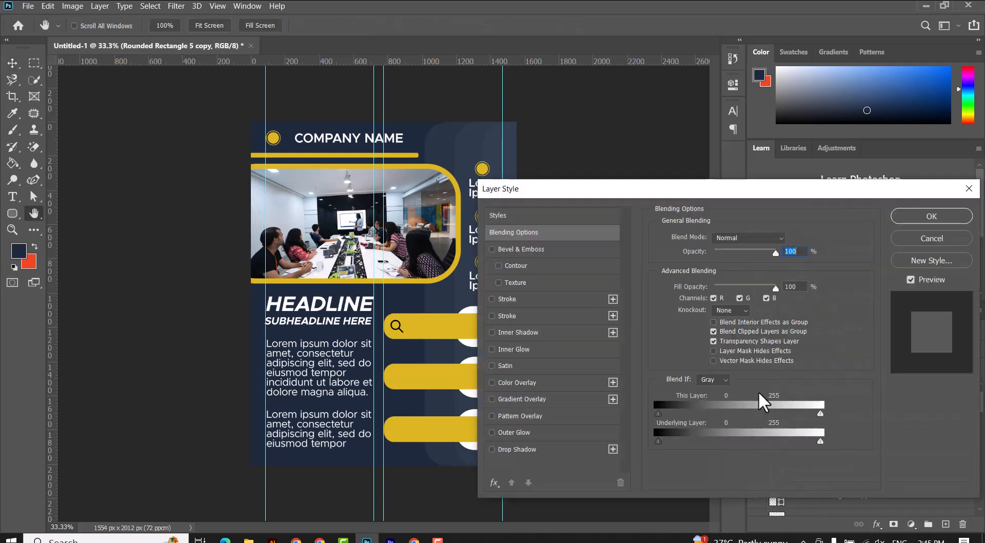
click(531, 380)
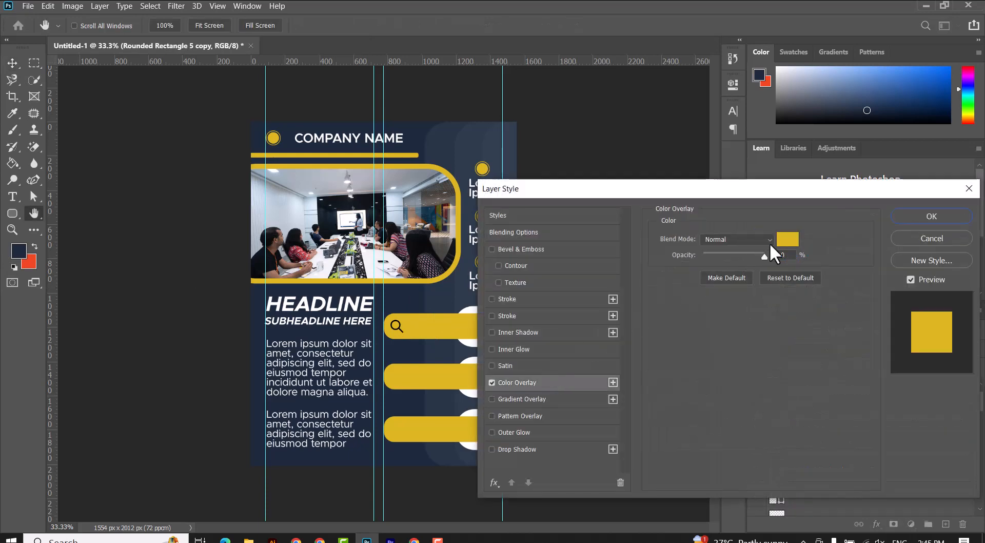
click(783, 238)
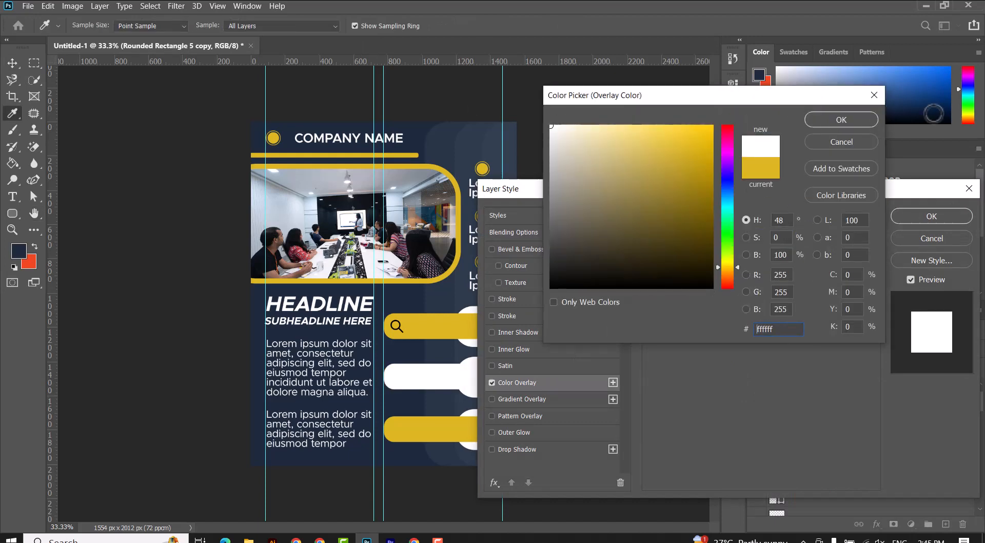
click(873, 117)
click(955, 216)
key(v)
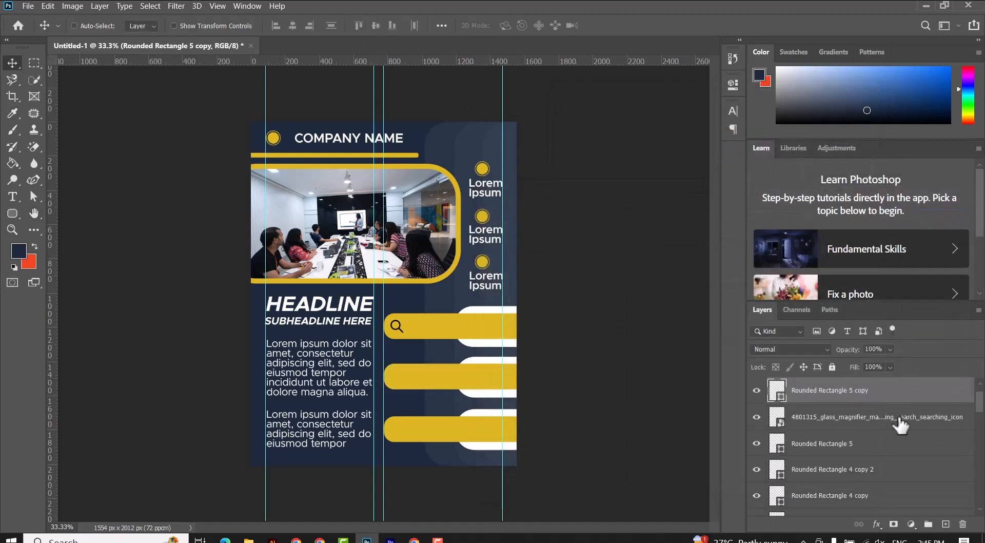
- Rename the magnifier icon layer to 1
double_click(945, 417)
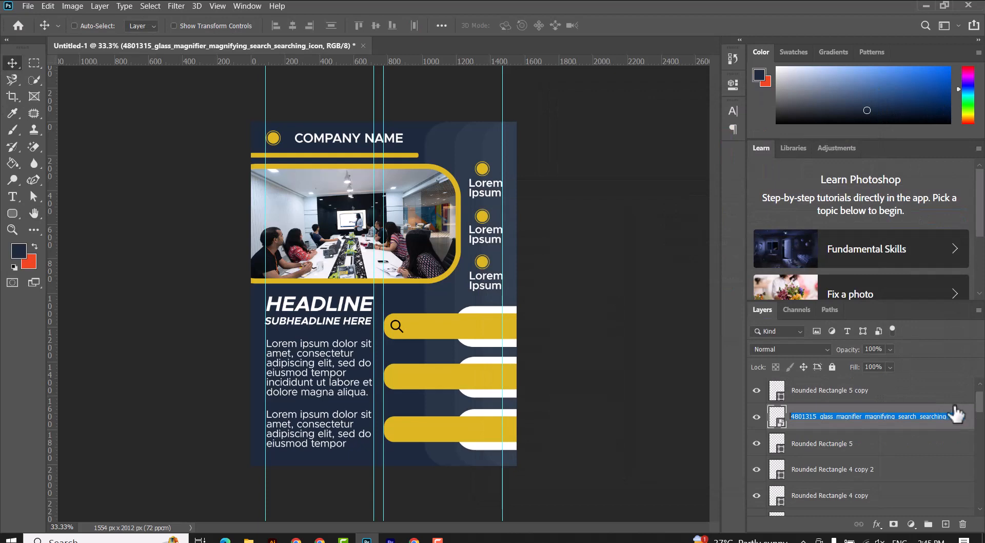
click(955, 402)
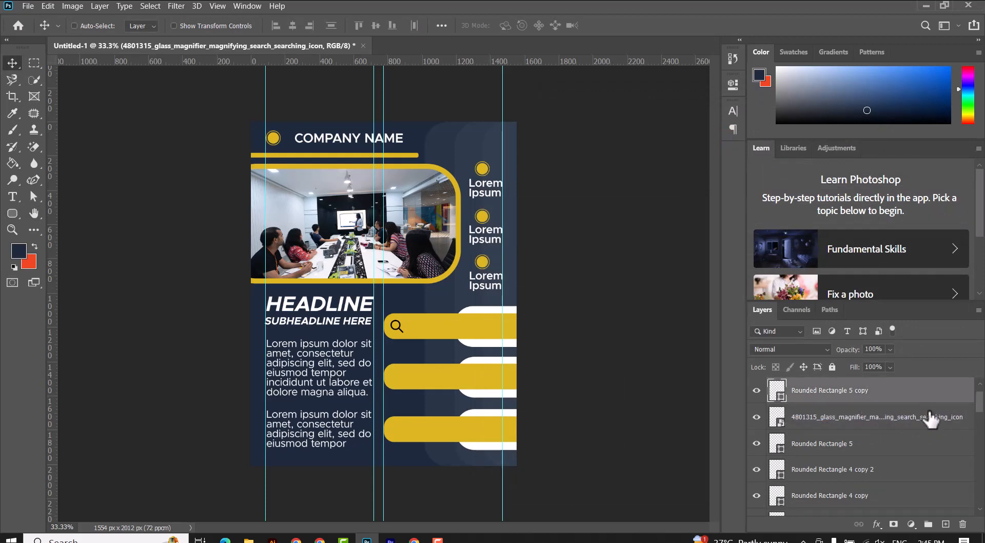
double_click(956, 417)
click(955, 216)
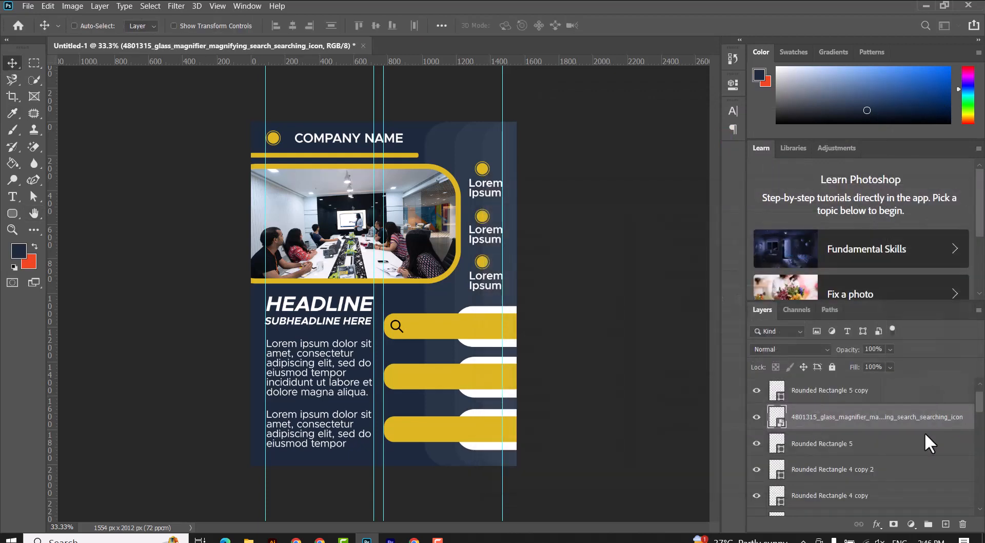
double_click(928, 418)
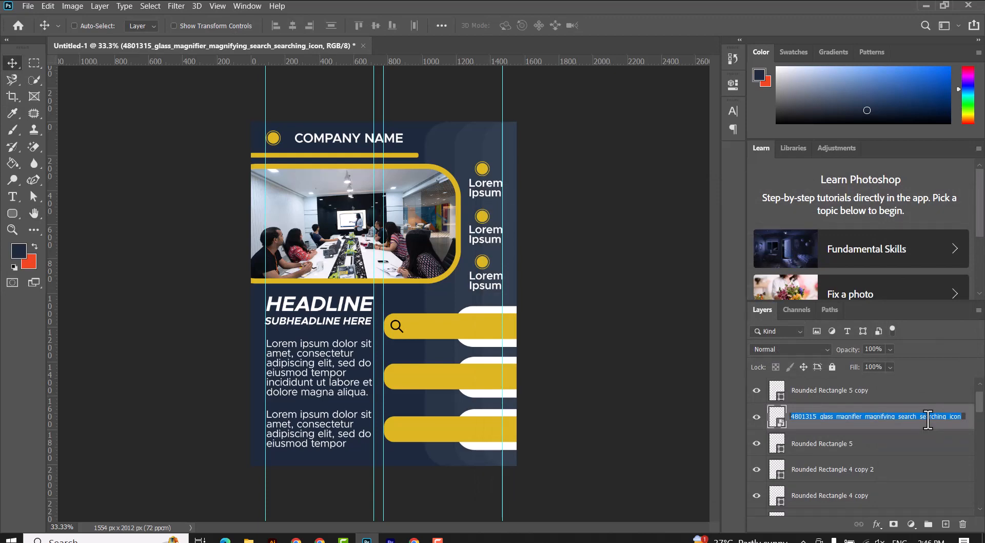
text(1)
key(Return)
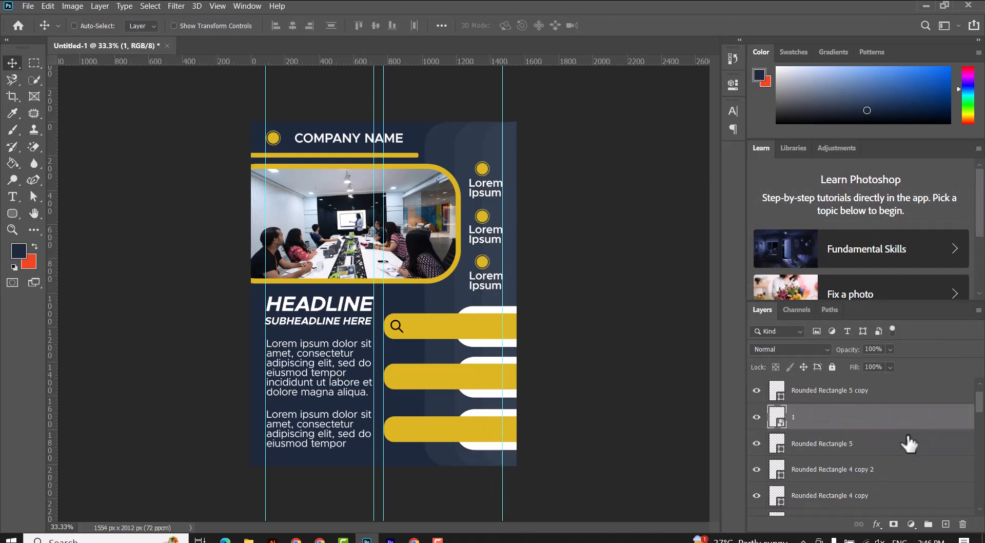
- Apply a white (ffffff) Color Overlay to the magnifier icon layer
double_click(847, 444)
click(528, 382)
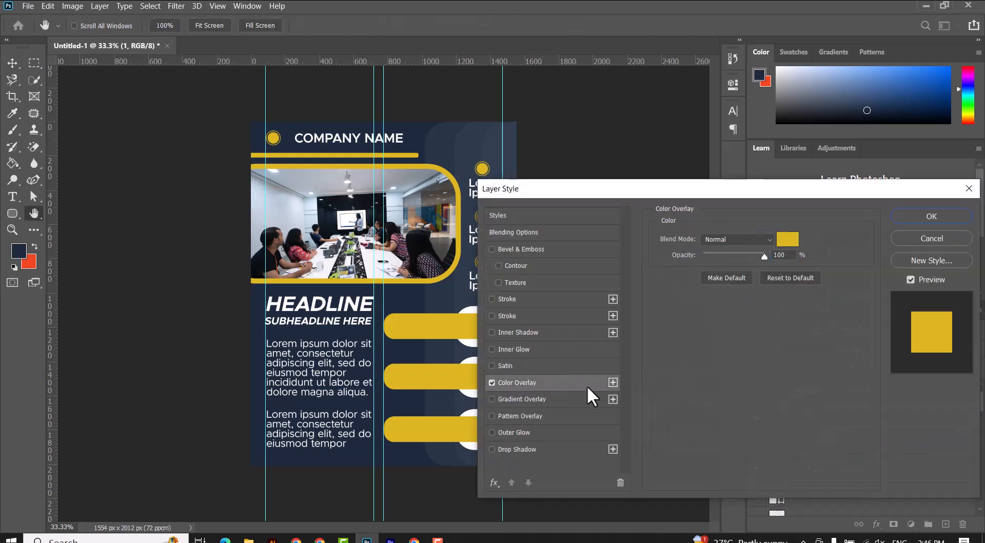
click(784, 249)
text(ffffff)
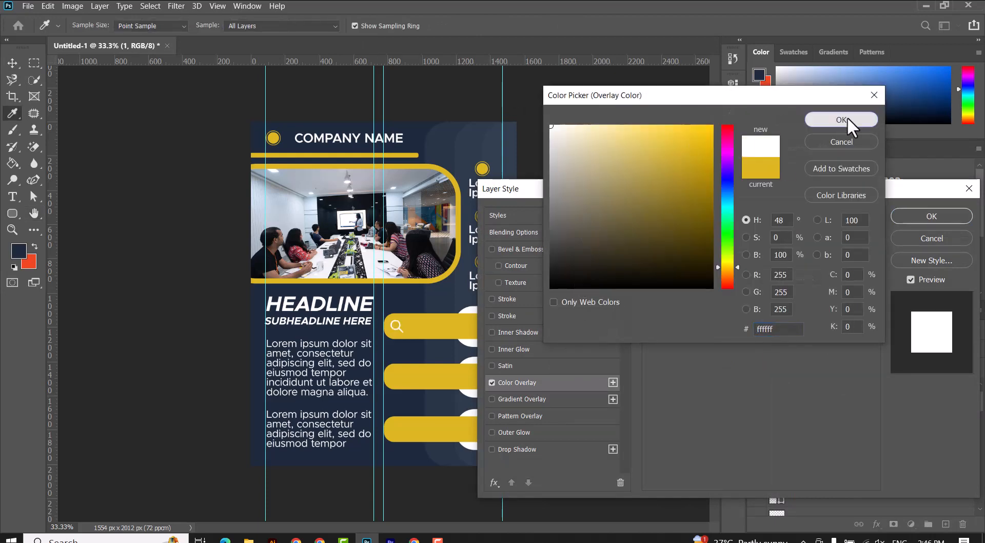
click(848, 116)
click(917, 216)
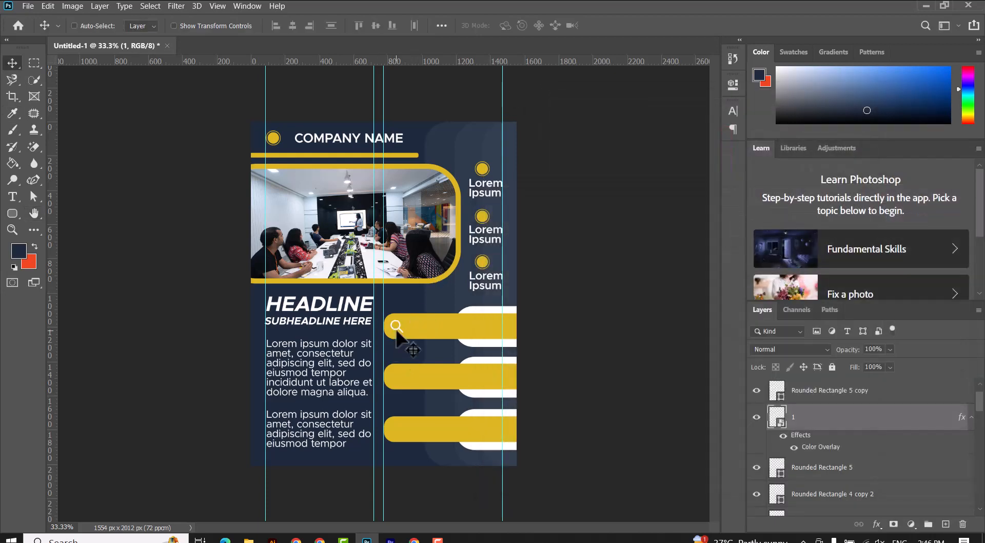
- Add a Lorem ipsum paragraph text box at 14 pt on the first yellow bar, beside the magnifier icon
click(11, 196)
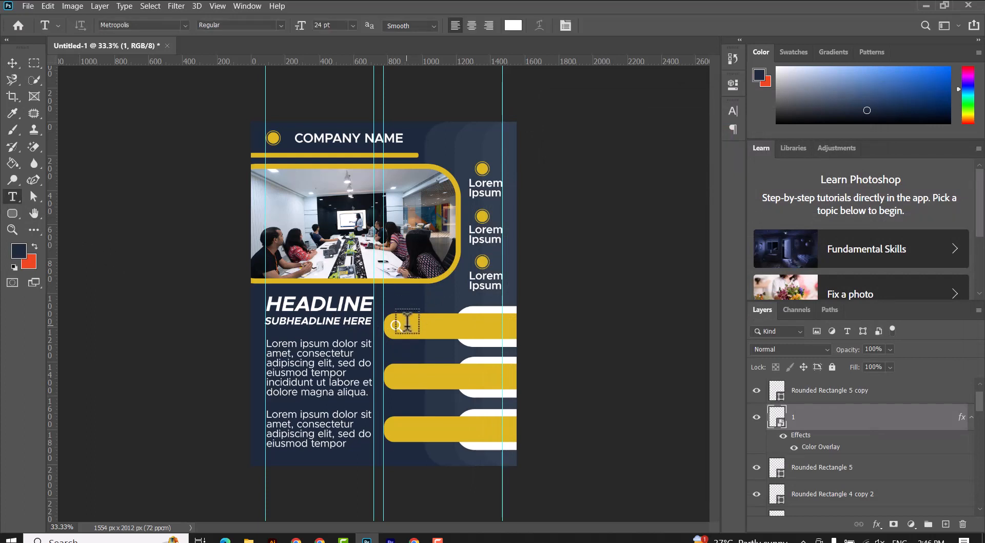
drag(404, 323, 503, 326)
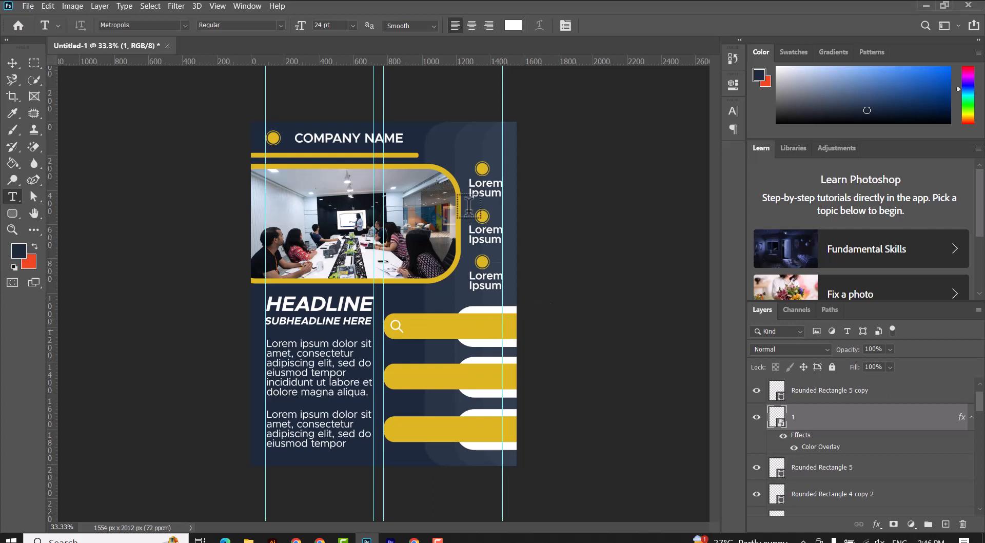
click(353, 25)
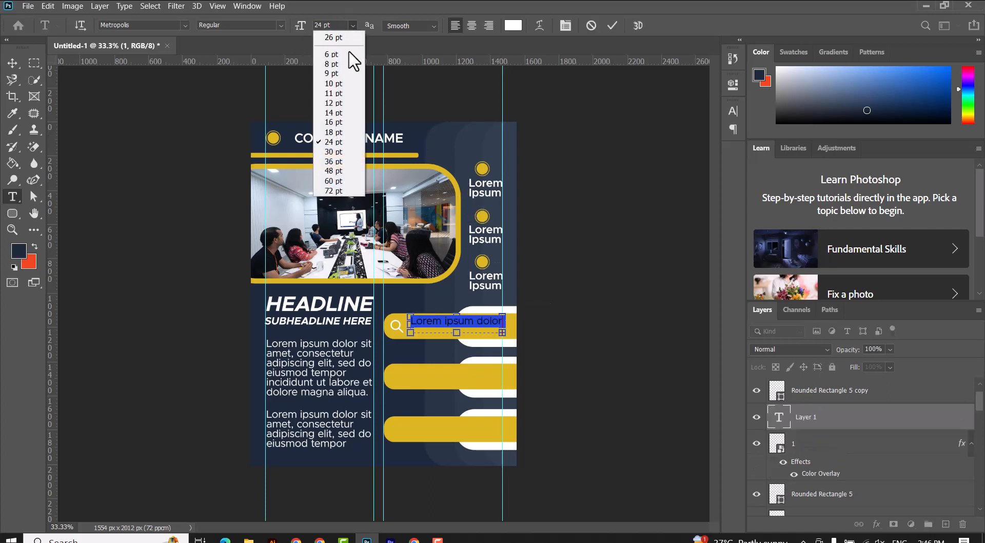
click(341, 111)
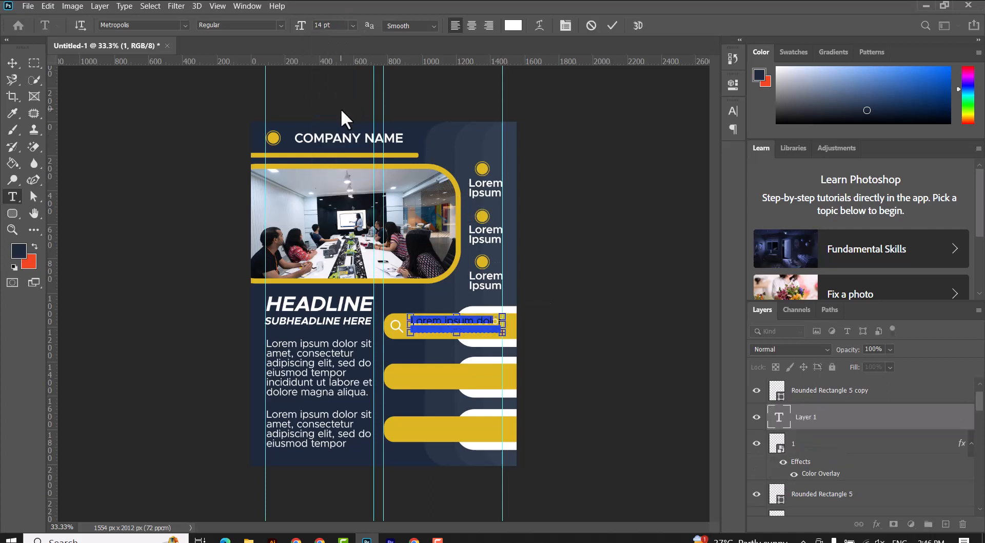
click(614, 26)
- Copy the first bar's text box down onto the middle yellow bar, with its layer above that bar's layer
click(12, 61)
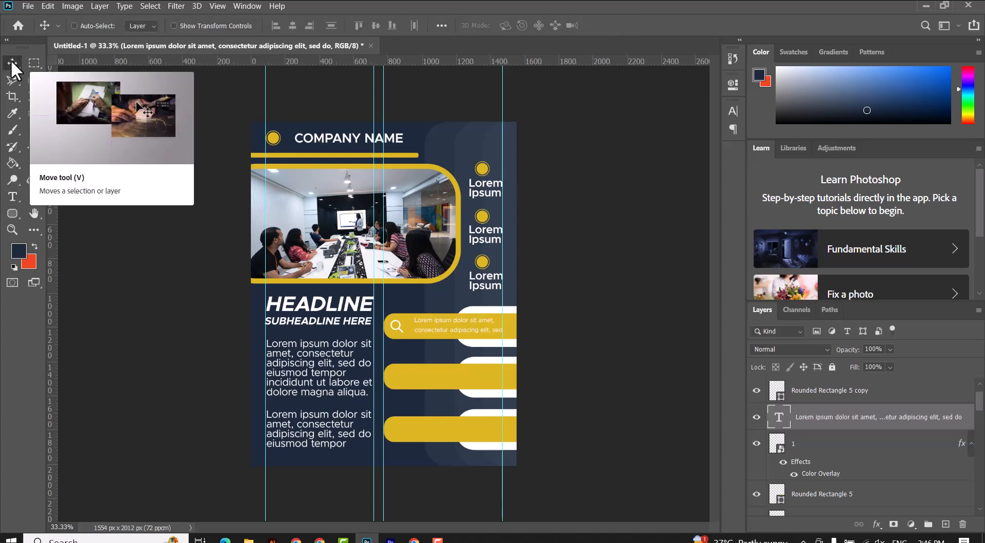
right_click(454, 333)
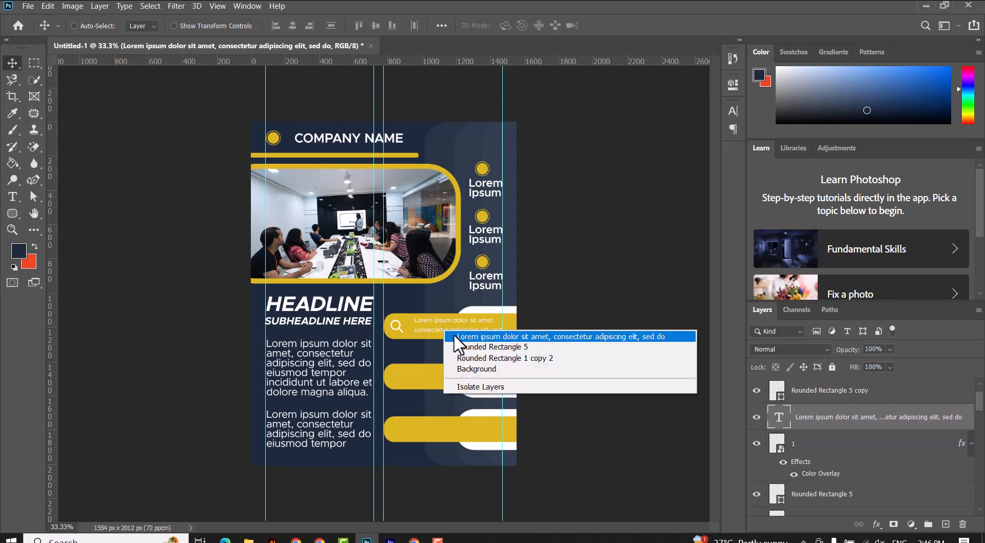
click(454, 333)
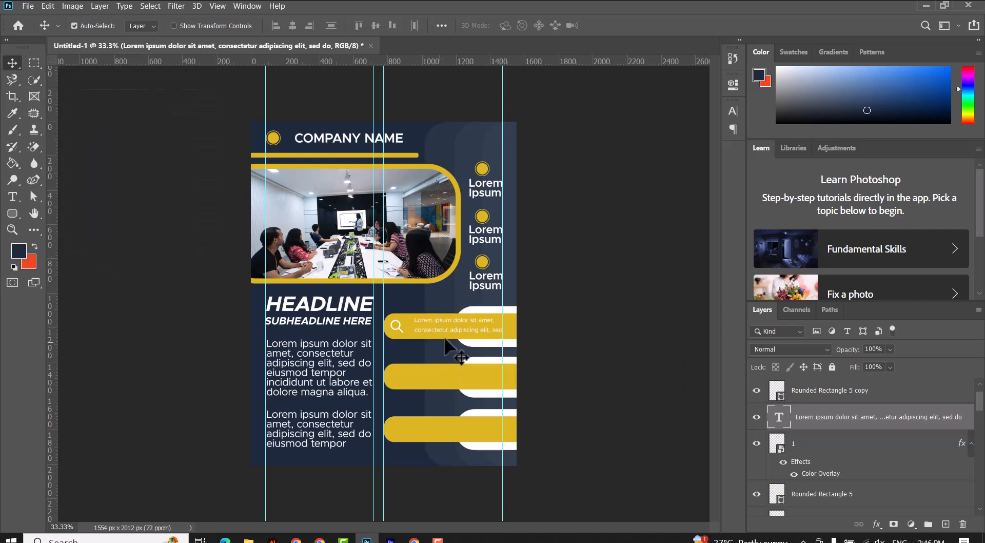
drag(454, 334, 458, 389)
drag(861, 433, 842, 385)
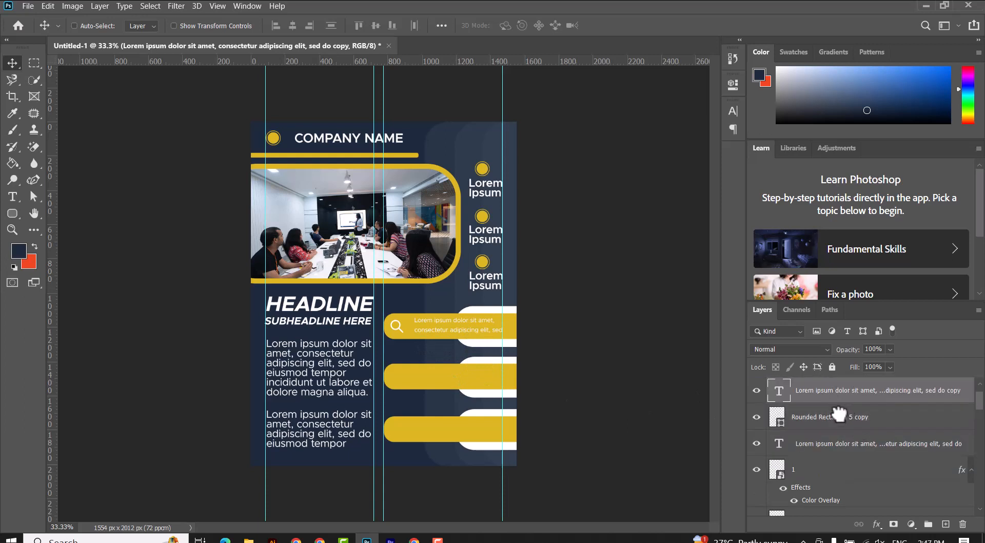
- Restack the text copy above the middle yellow bar and nudge it left into line with the first bar's text
ctrl+click(473, 372)
key(Left)
key(Left)
key(Left)
key(Left)
key(Left)
key(Left)
key(Left)
key(Left)
key(Left)
key(Left)
key(Left)
key(Left)
key(Left)
key(Left)
key(Left)
key(Left)
key(Left)
key(Left)
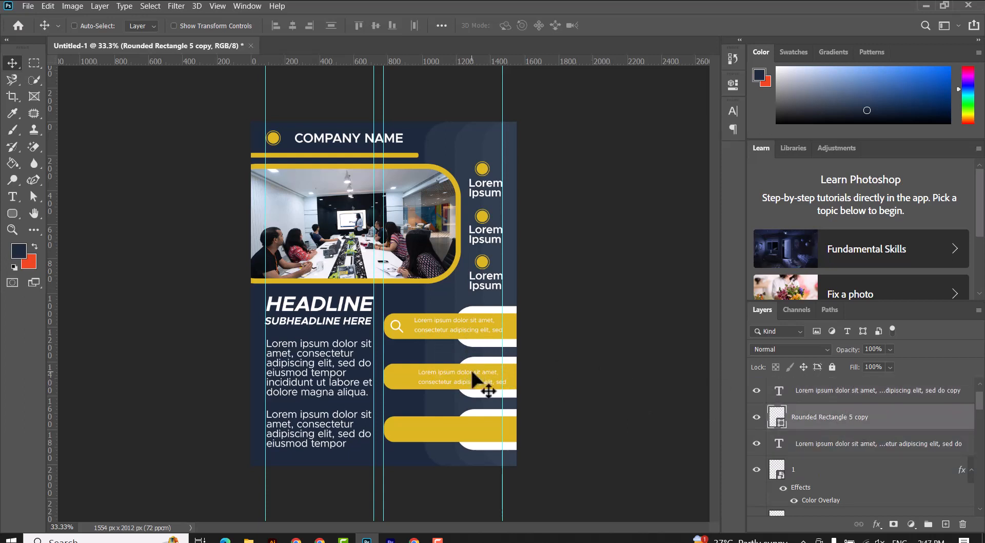
click(868, 390)
key(ctrl+z)
key(ctrl+z)
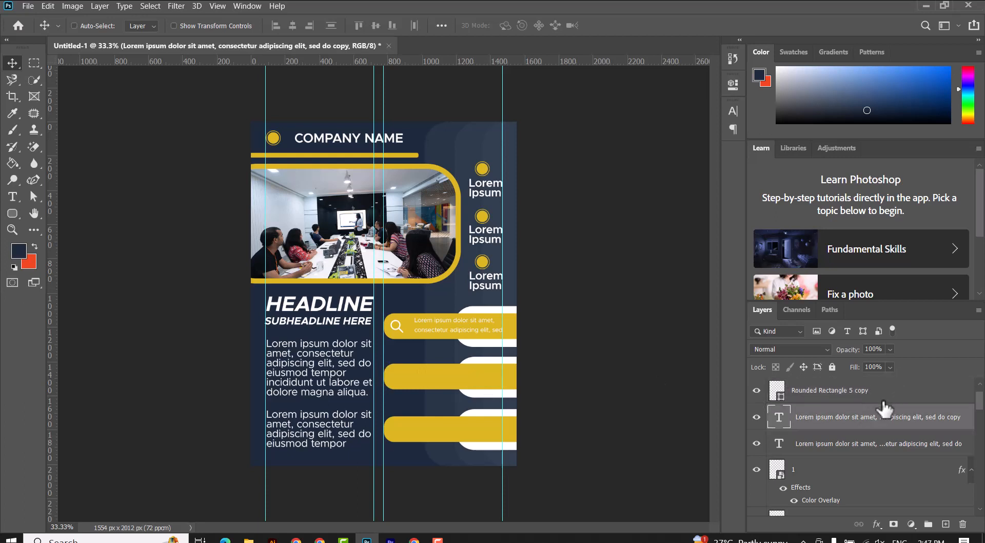
drag(889, 418, 869, 391)
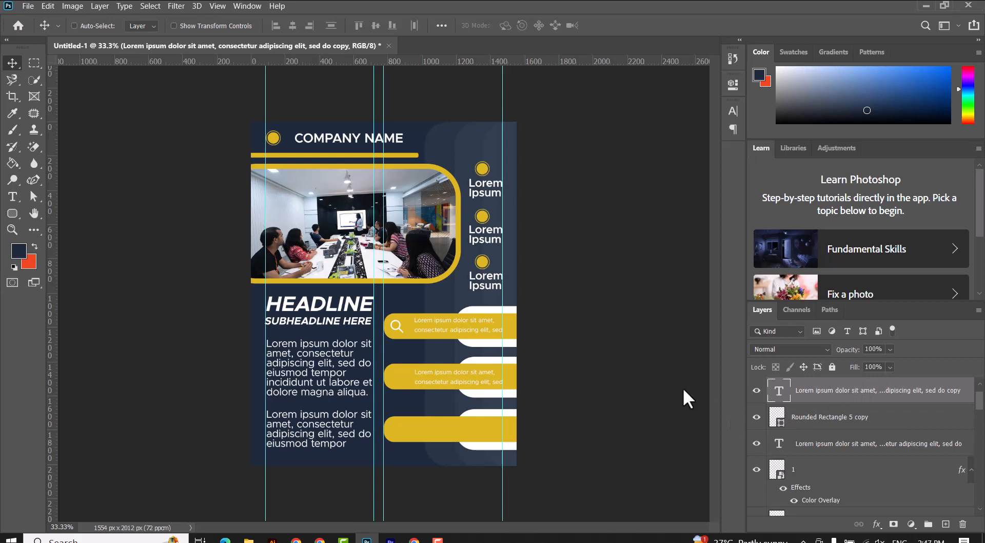
- Copy the text onto the lowest yellow bar, stack it above that bar's layer, and nudge it up to fit inside
drag(464, 390, 465, 443)
scroll(889, 436, up, 1)
drag(889, 426, 827, 393)
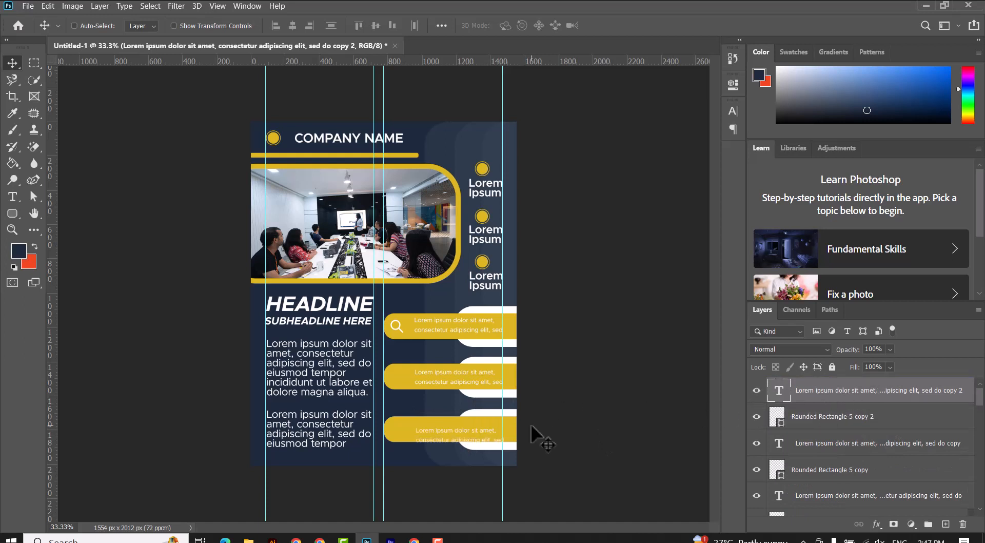
key(shift+Up)
key(shift+Up)
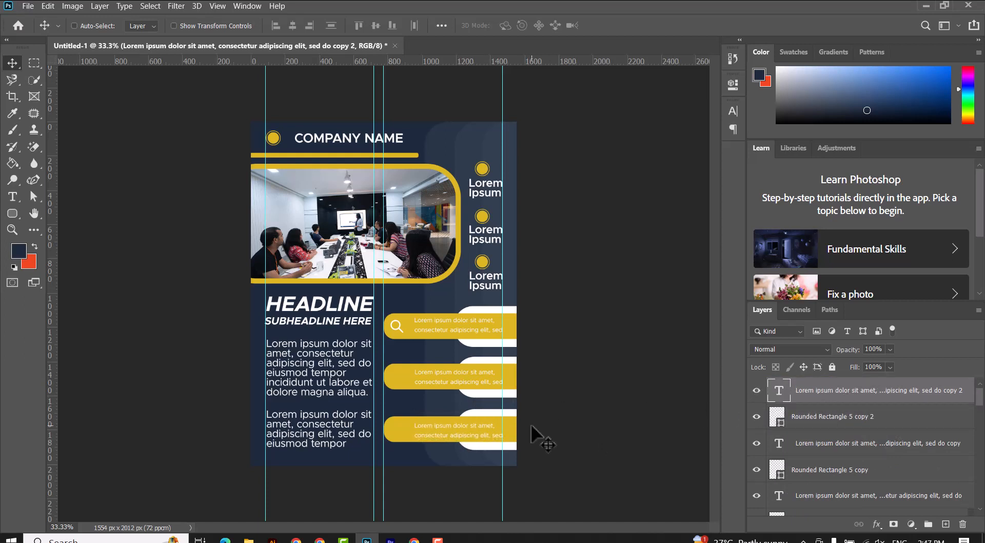
- Place the 211854_location_icon file above the middle yellow bar's layer, scaled down to fit inside the bar's left end
right_click(402, 378)
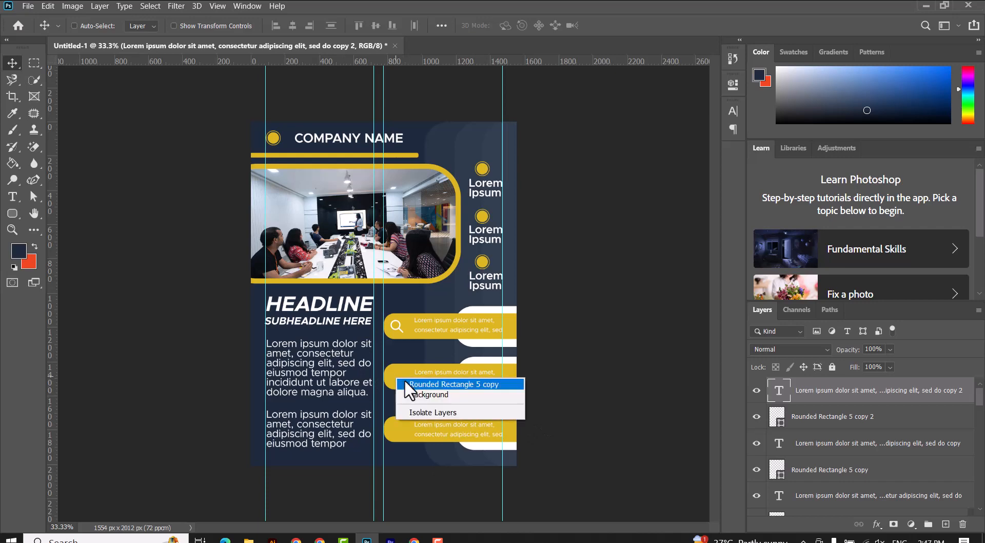
click(405, 380)
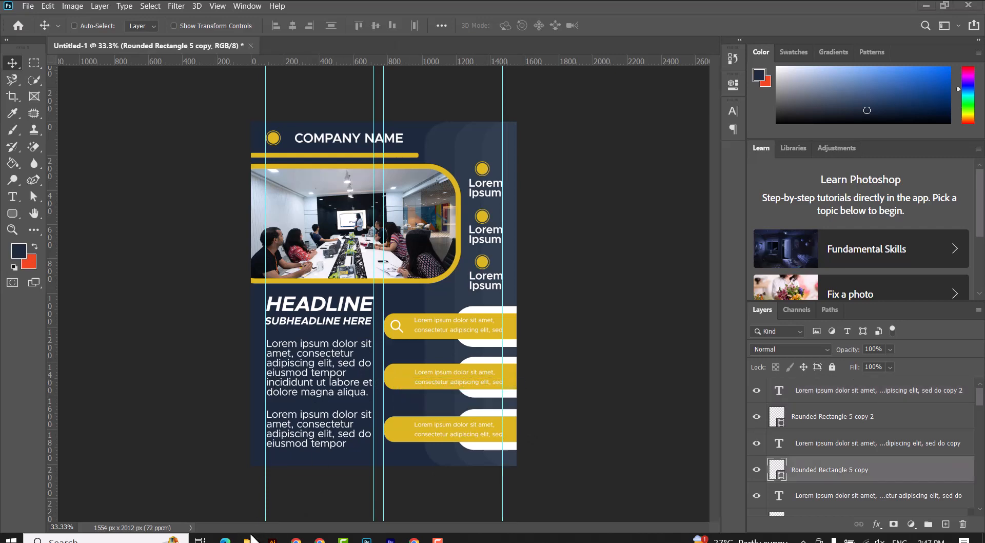
click(248, 540)
drag(257, 173, 409, 390)
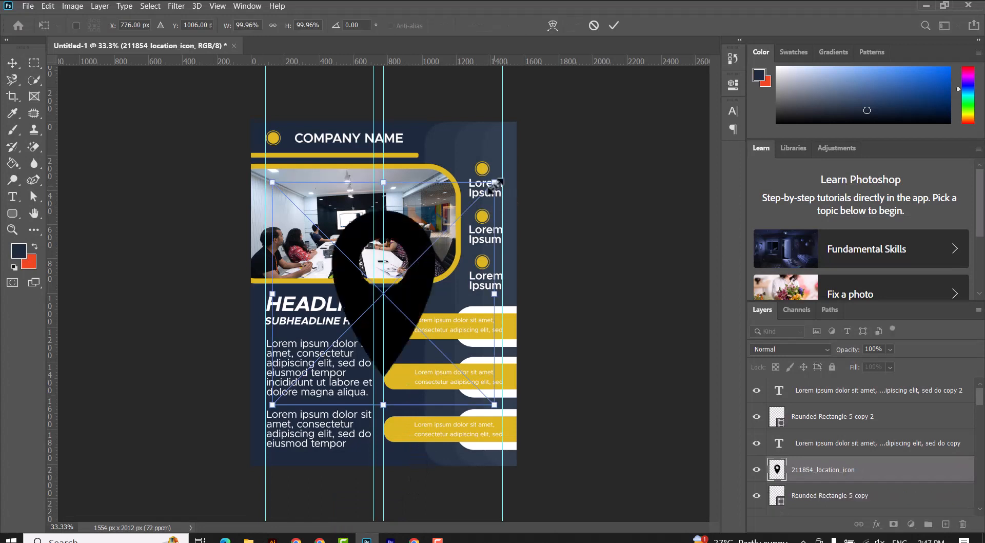
drag(495, 187, 399, 382)
key(Return)
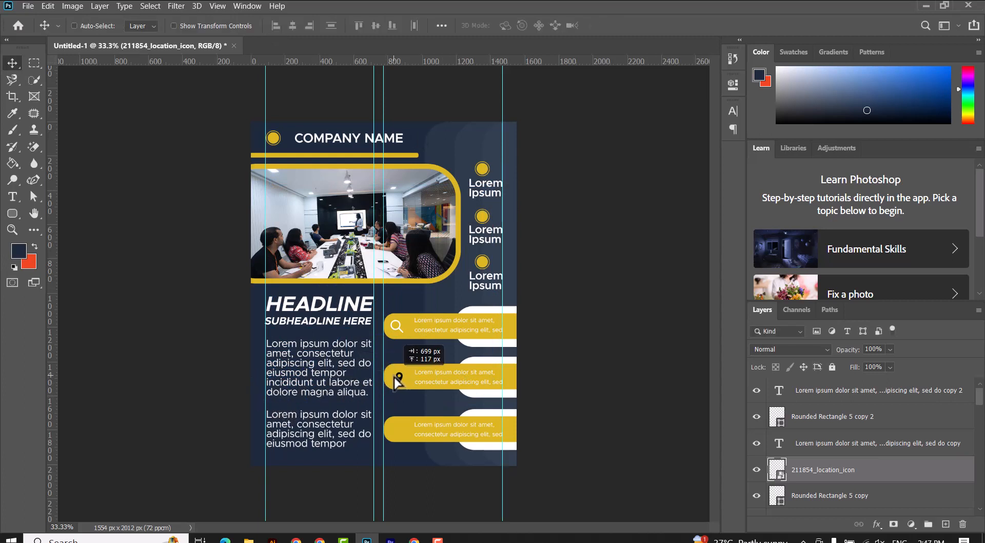
key(ctrl+t)
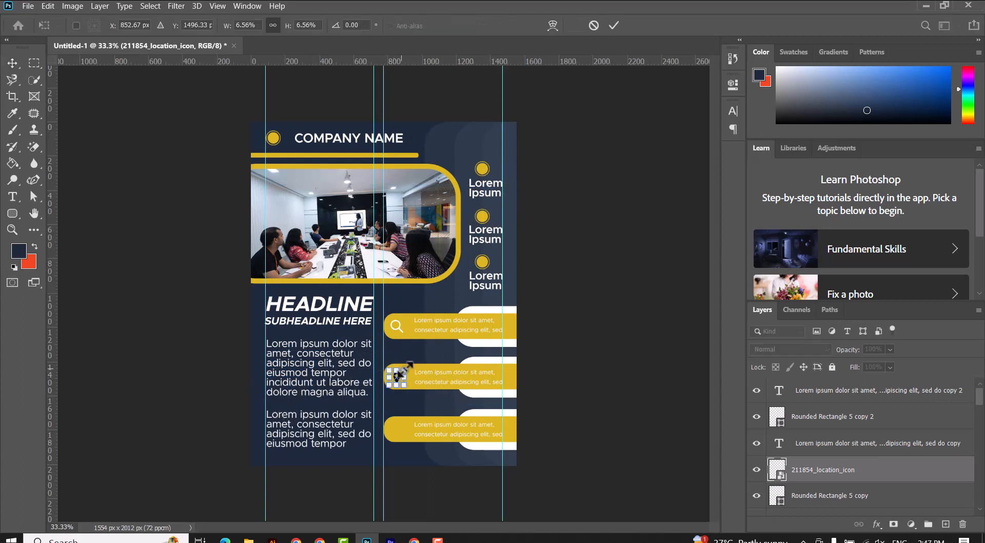
drag(402, 371, 409, 364)
key(Return)
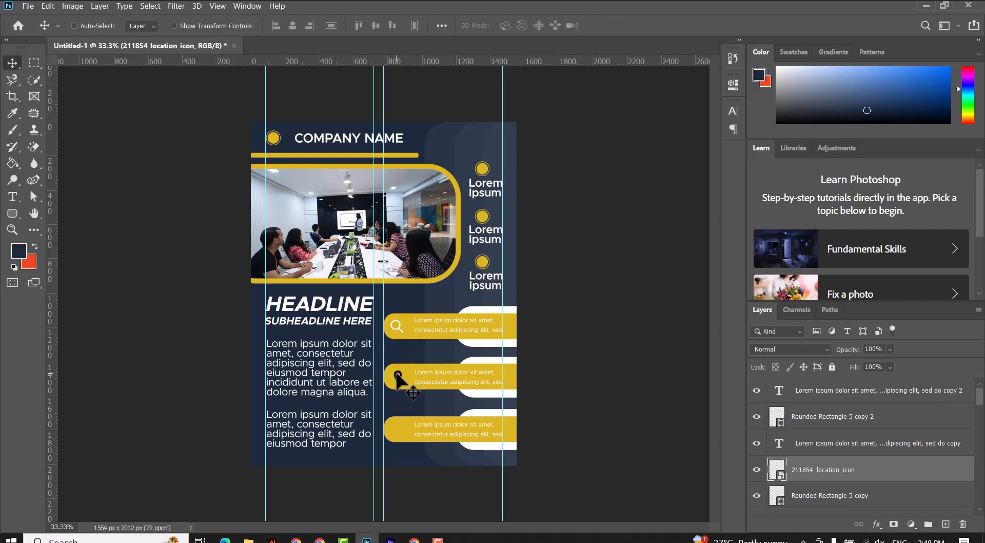
- Copy the magnifier icon's white overlay layer style and paste it onto the location icon layer
right_click(392, 318)
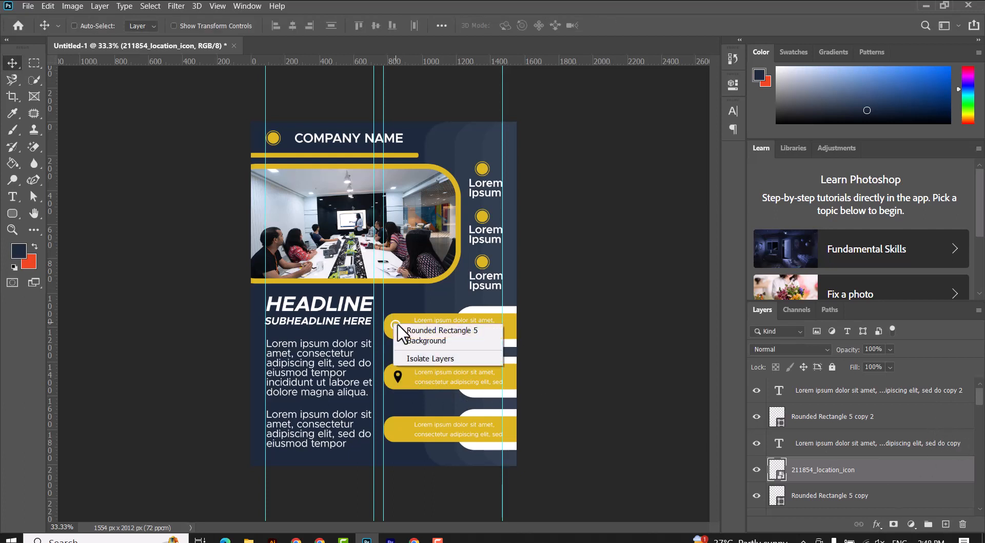
click(947, 422)
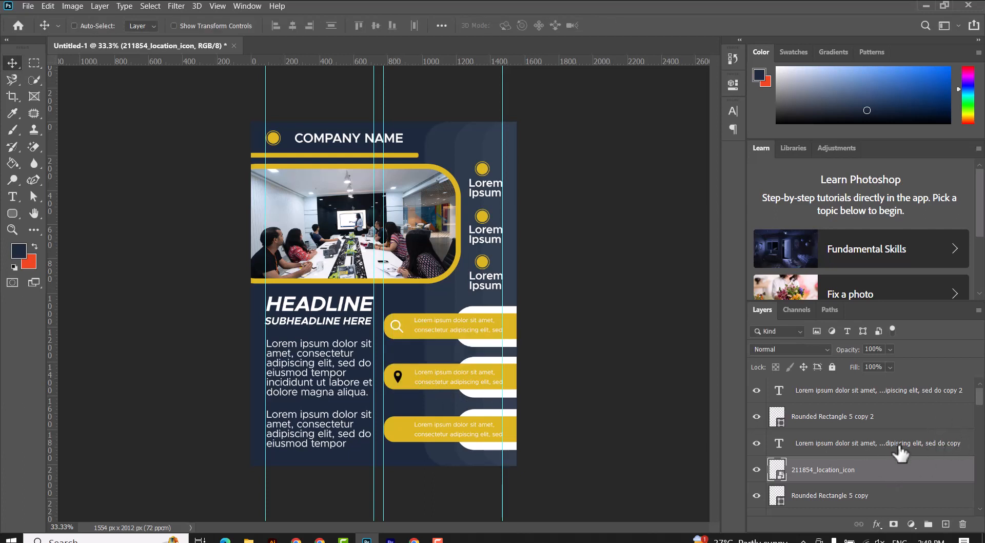
scroll(925, 451, down, 1)
right_click(978, 468)
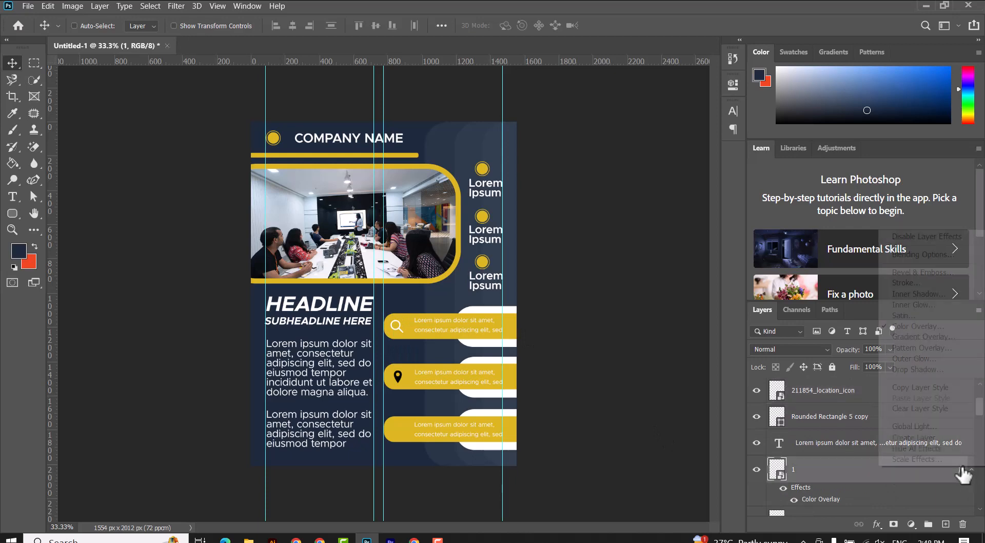
click(896, 388)
right_click(869, 475)
click(739, 333)
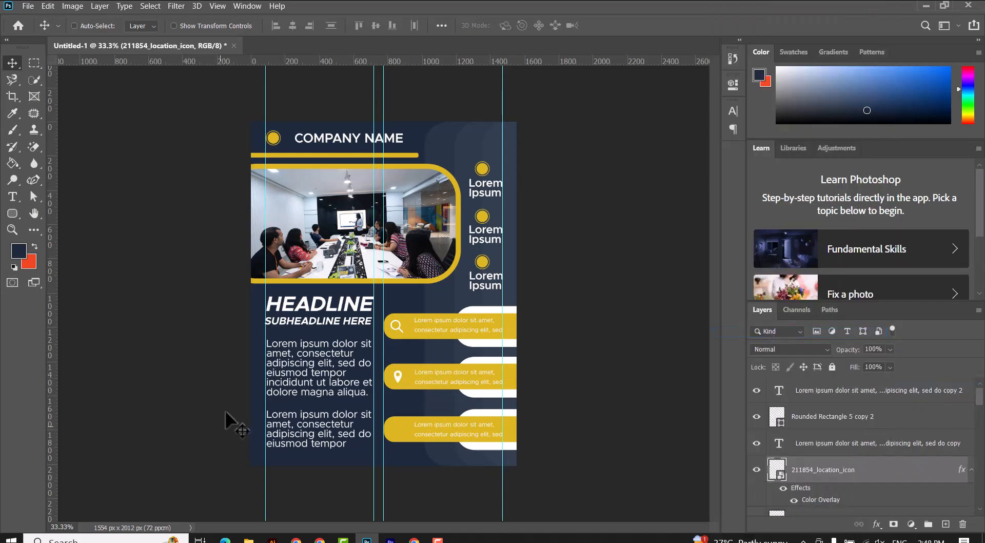
- Free-transform the location icon to a slightly larger size on the middle yellow bar
drag(54, 434, 433, 439)
key(ctrl+plus)
key(ctrl+plus)
key(ctrl+t)
key(Return)
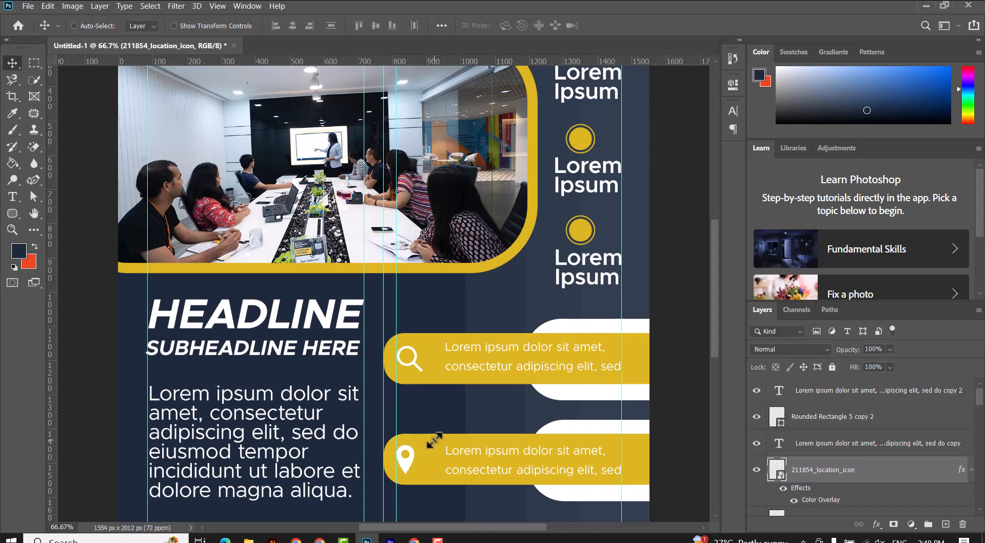
- Place the 6843089_business_development_growing_growth_improve_icon file in the flyer, scaled down to icon size at the lowest yellow bar's left end
scroll(434, 440, down, 5)
click(249, 538)
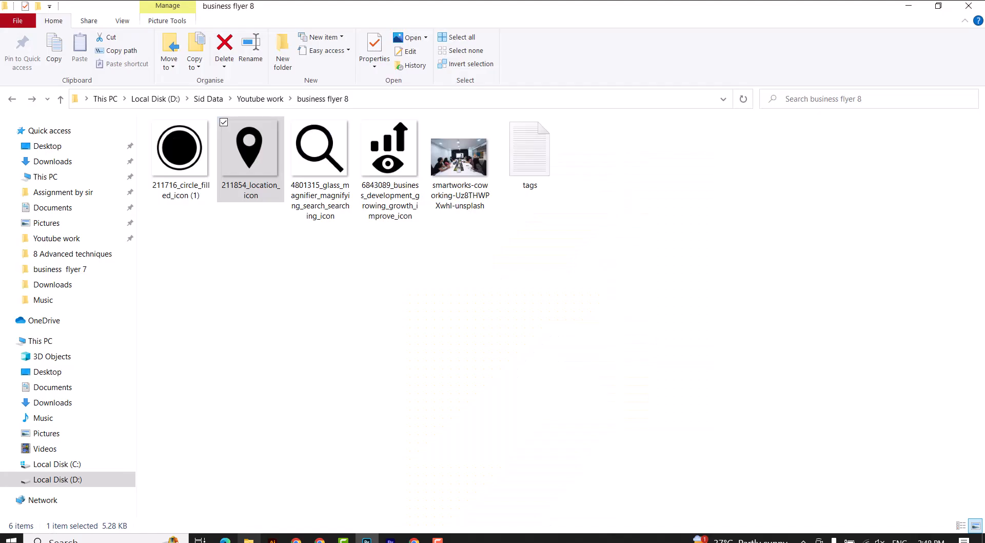
click(388, 154)
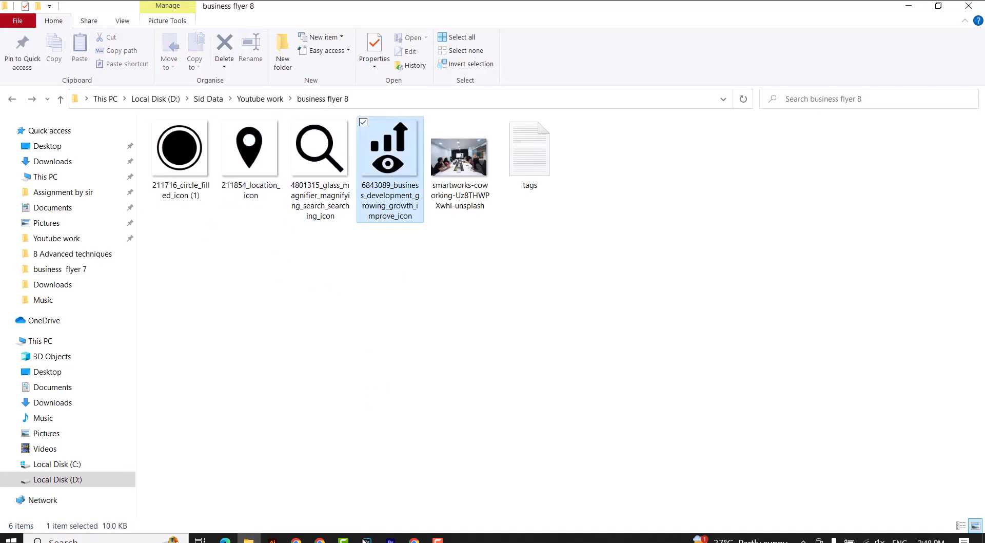
drag(388, 154, 357, 408)
scroll(577, 163, up, 3)
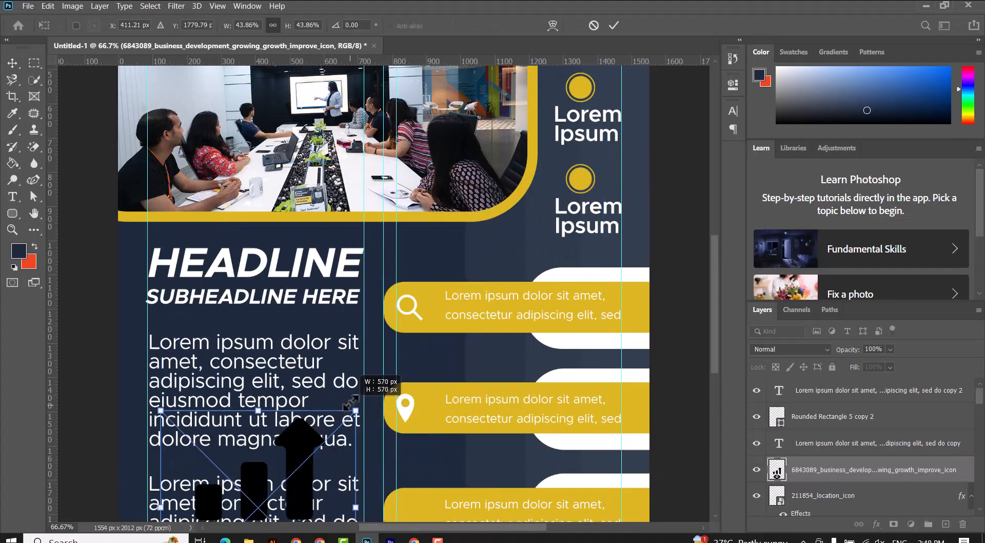
drag(295, 480, 446, 254)
drag(510, 192, 413, 509)
key(Return)
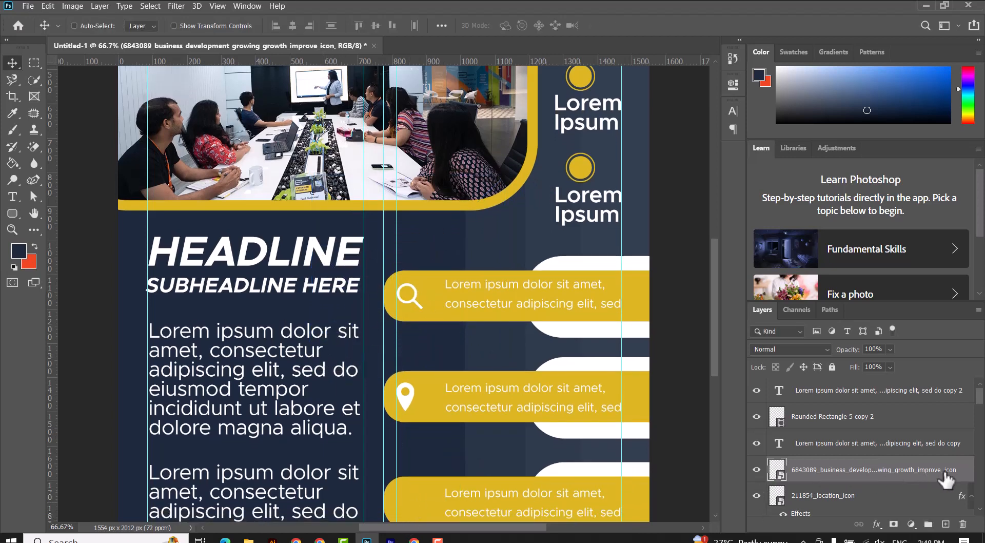
- Stack the growth icon layer above Rounded Rectangle 5 copy 2 and position the icon inside the lowest yellow bar's left end
drag(944, 479, 904, 399)
mouse_move(408, 508)
mouse_down()
mouse_move(428, 482)
mouse_move(404, 500)
mouse_up()
key(ctrl+t)
key(Return)
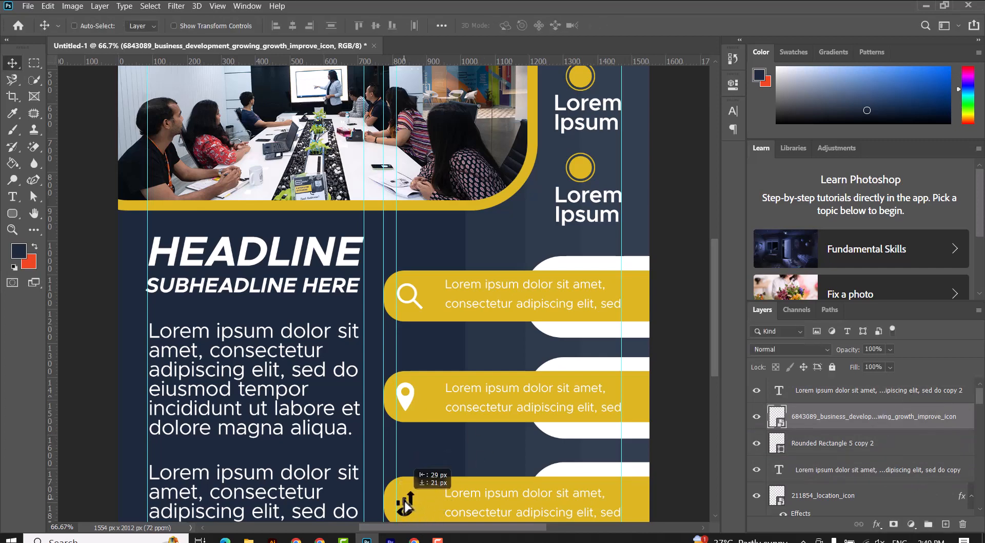
- Paste the copied white overlay layer style onto the growth icon layer and scale the icon up to about 7.14%
right_click(881, 425)
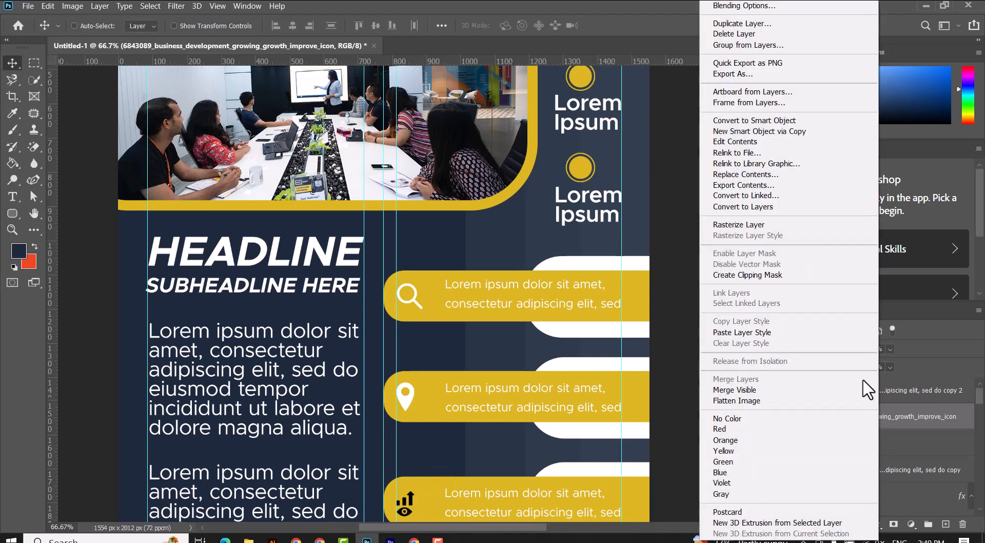
click(783, 340)
scroll(532, 463, down, 1)
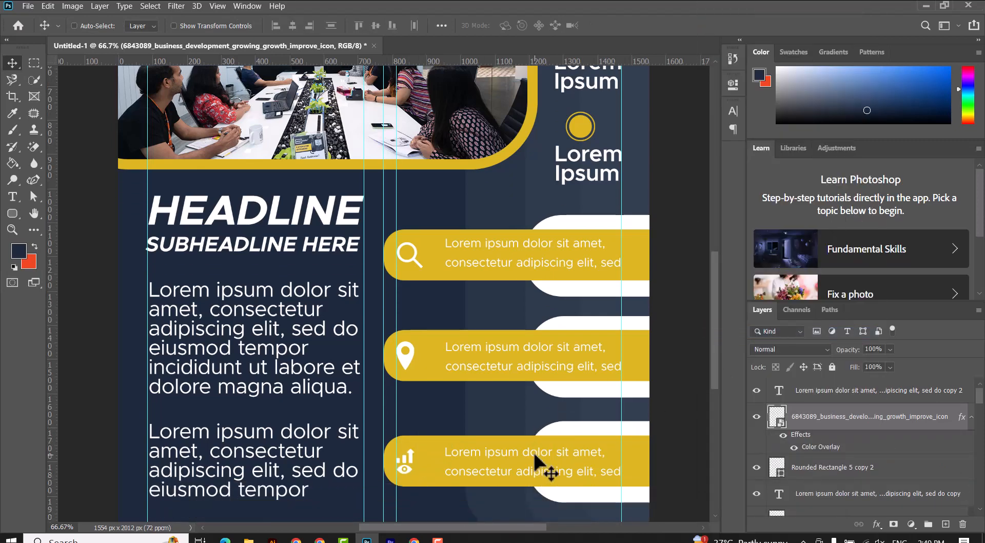
key(ctrl+t)
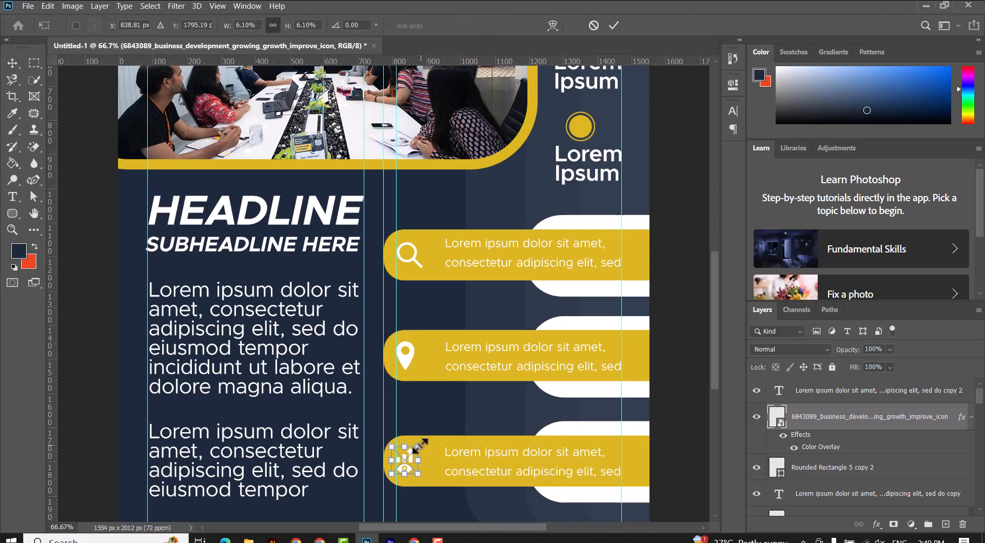
drag(429, 444, 426, 440)
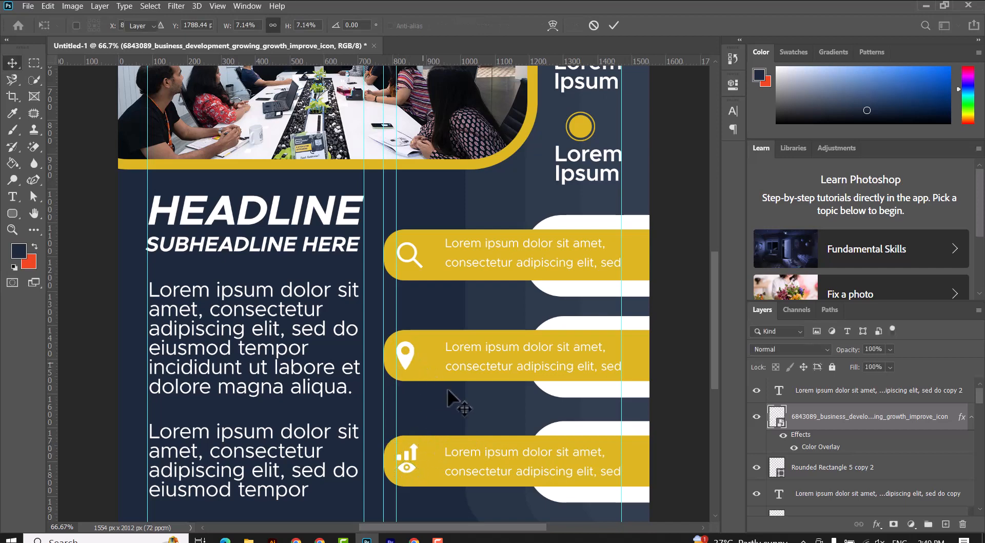